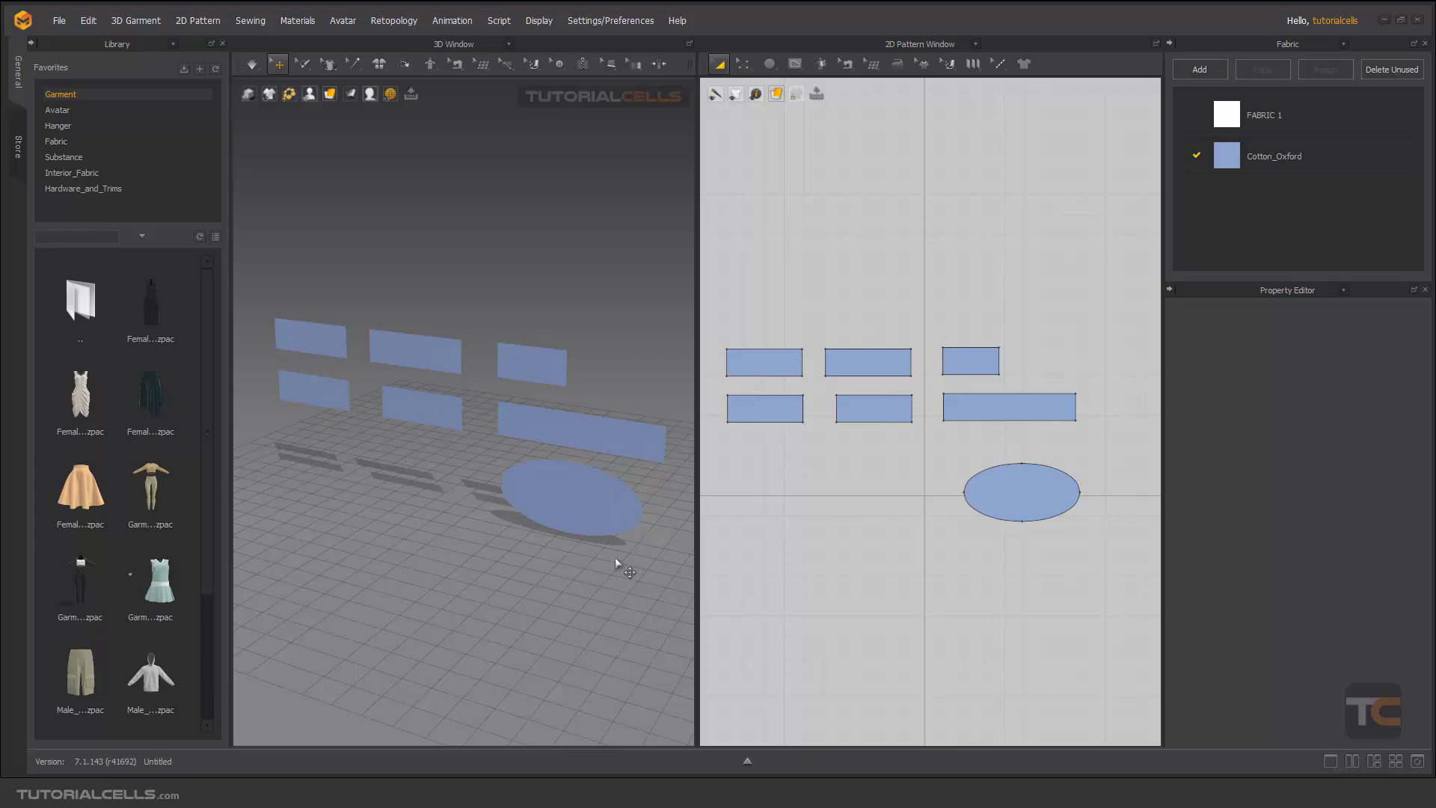
pyautogui.scroll(3, 897, 385)
pyautogui.scroll(-2, 897, 387)
pyautogui.moveTo(897, 386); pyautogui.dragTo(912, 370, button='middle')
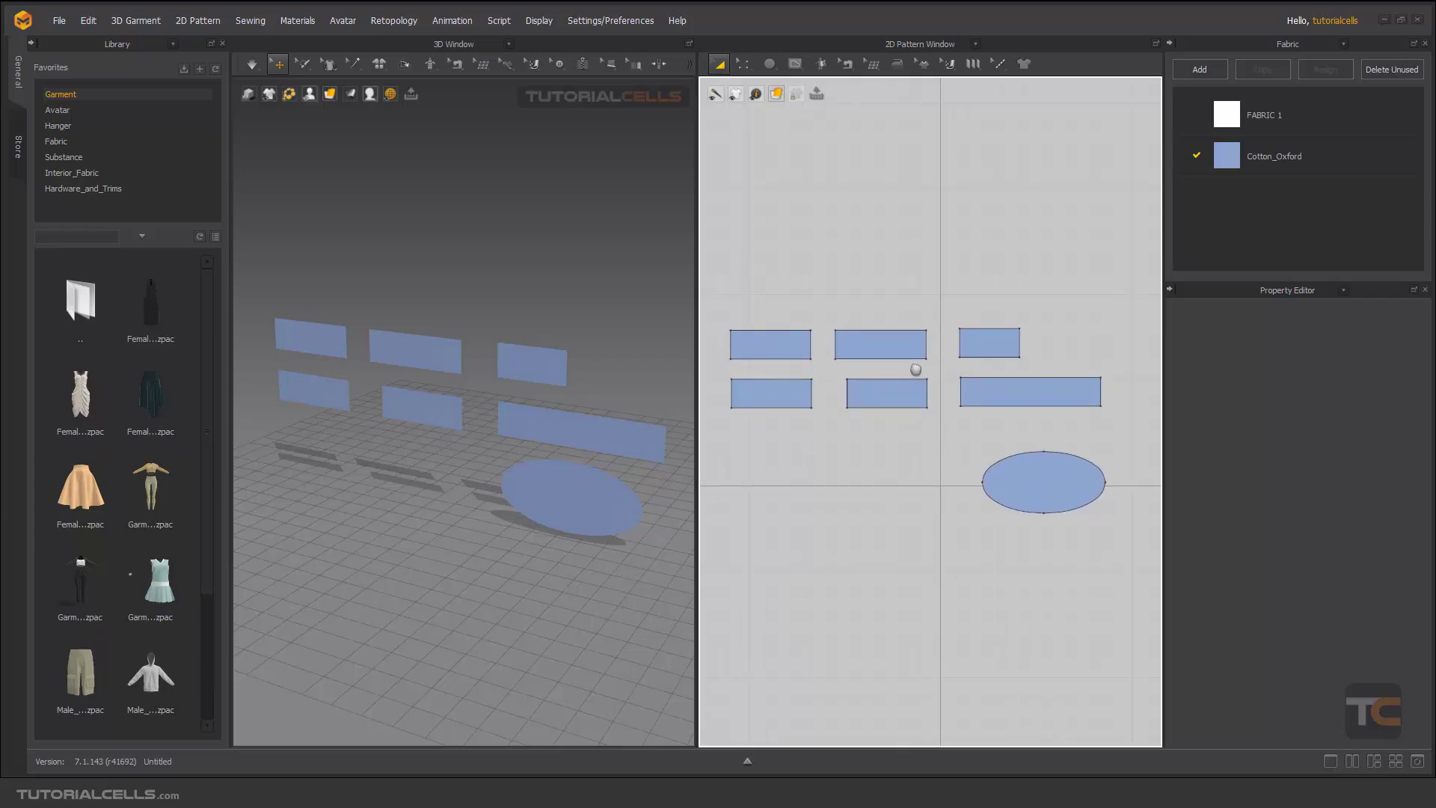
pyautogui.click(885, 401)
pyautogui.click(878, 444)
# Step: Detach the Sewing tool lists of the 2D Pattern window and the 3D window as floating palettes
pyautogui.click(855, 66)
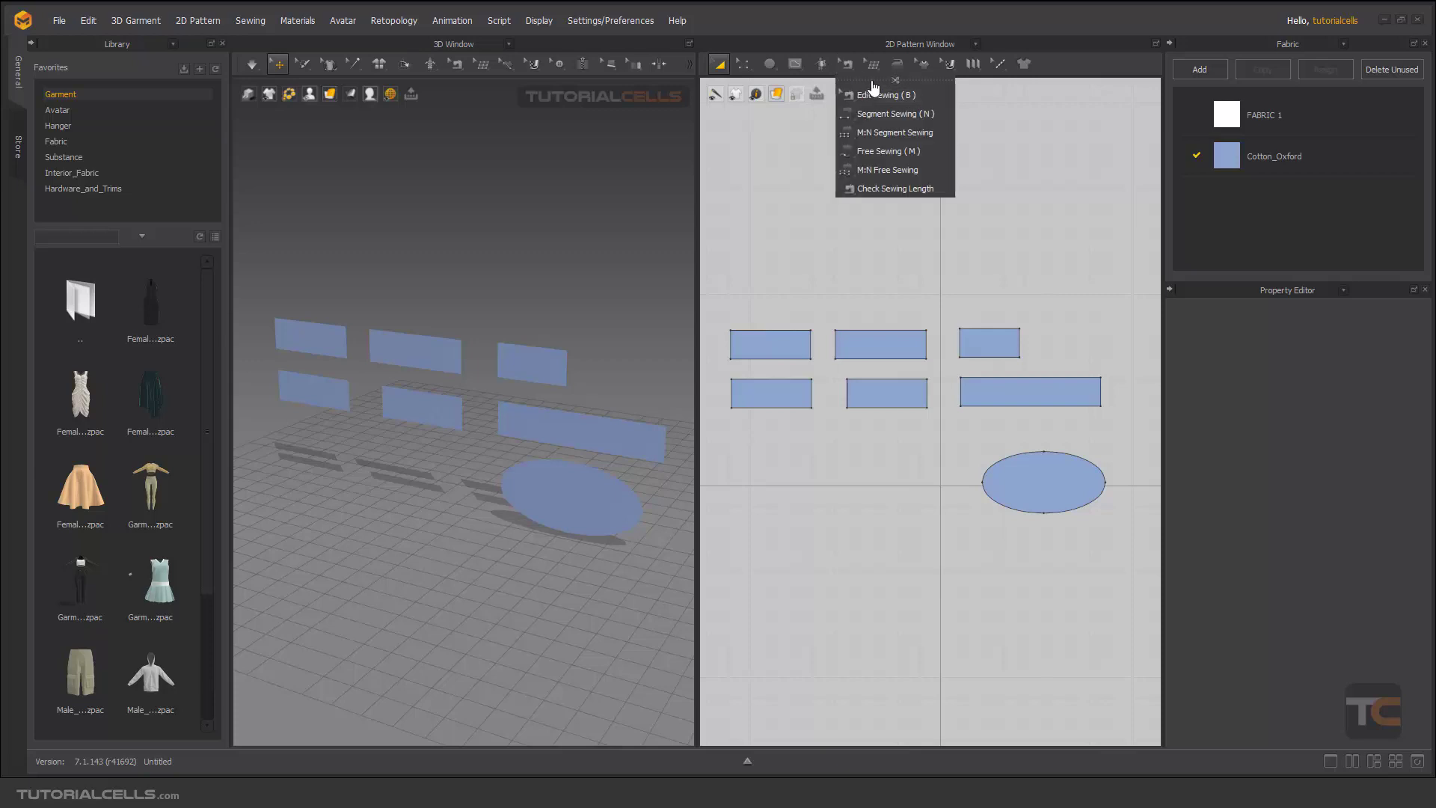
pyautogui.moveTo(846, 64)
pyautogui.click(871, 80)
pyautogui.moveTo(884, 91); pyautogui.dragTo(1053, 107)
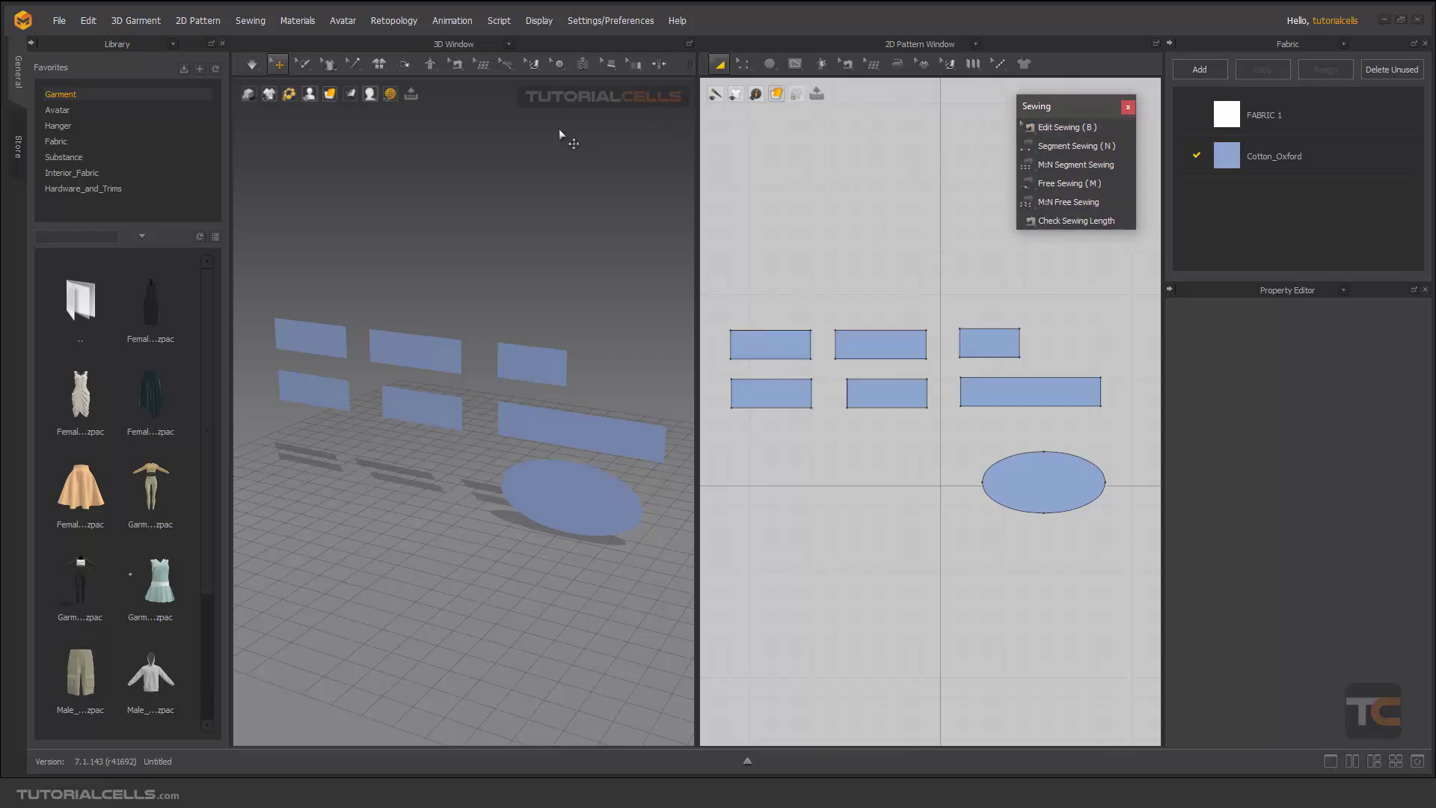
pyautogui.click(456, 65)
pyautogui.click(462, 80)
pyautogui.moveTo(478, 89); pyautogui.dragTo(579, 118)
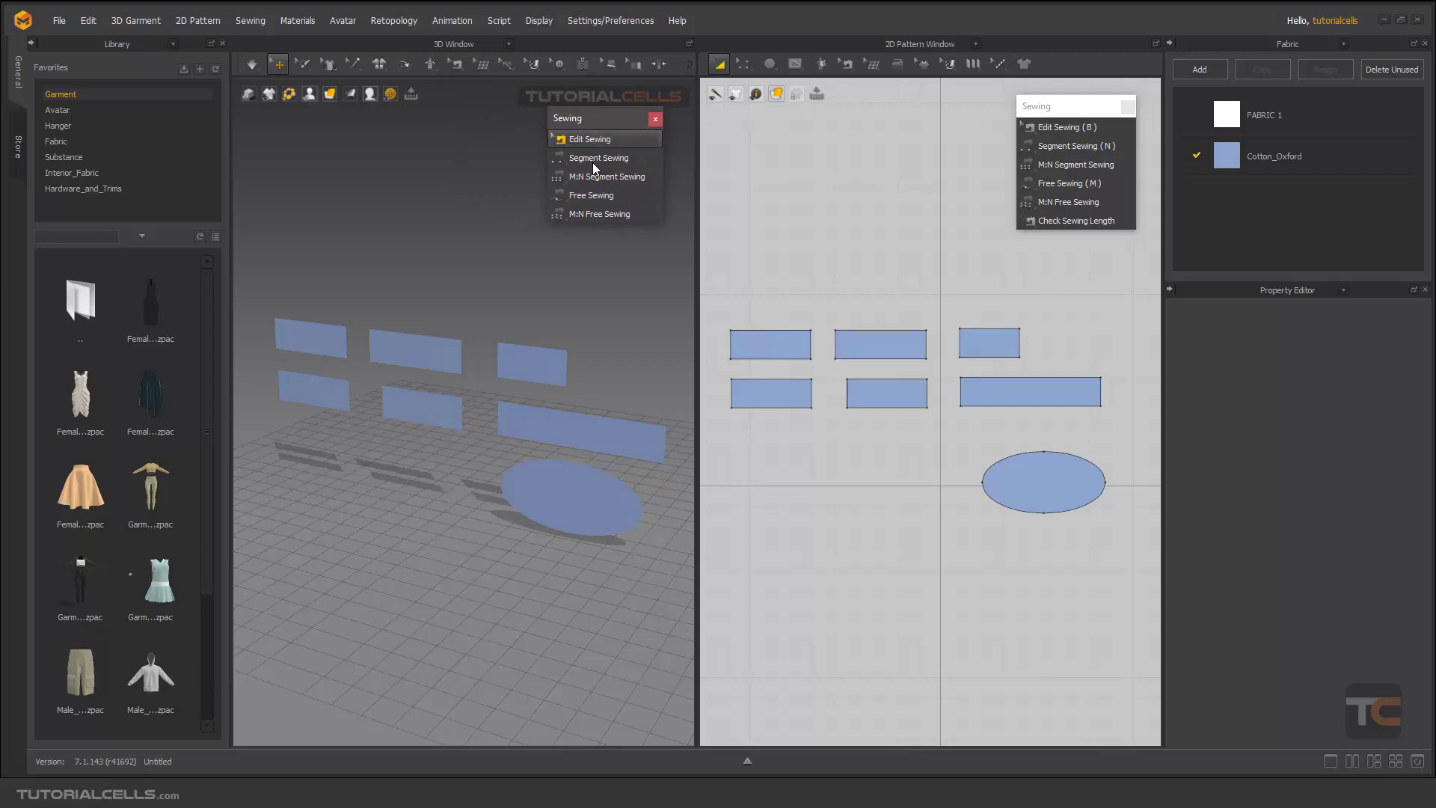
pyautogui.hotkey('shift', 'm')
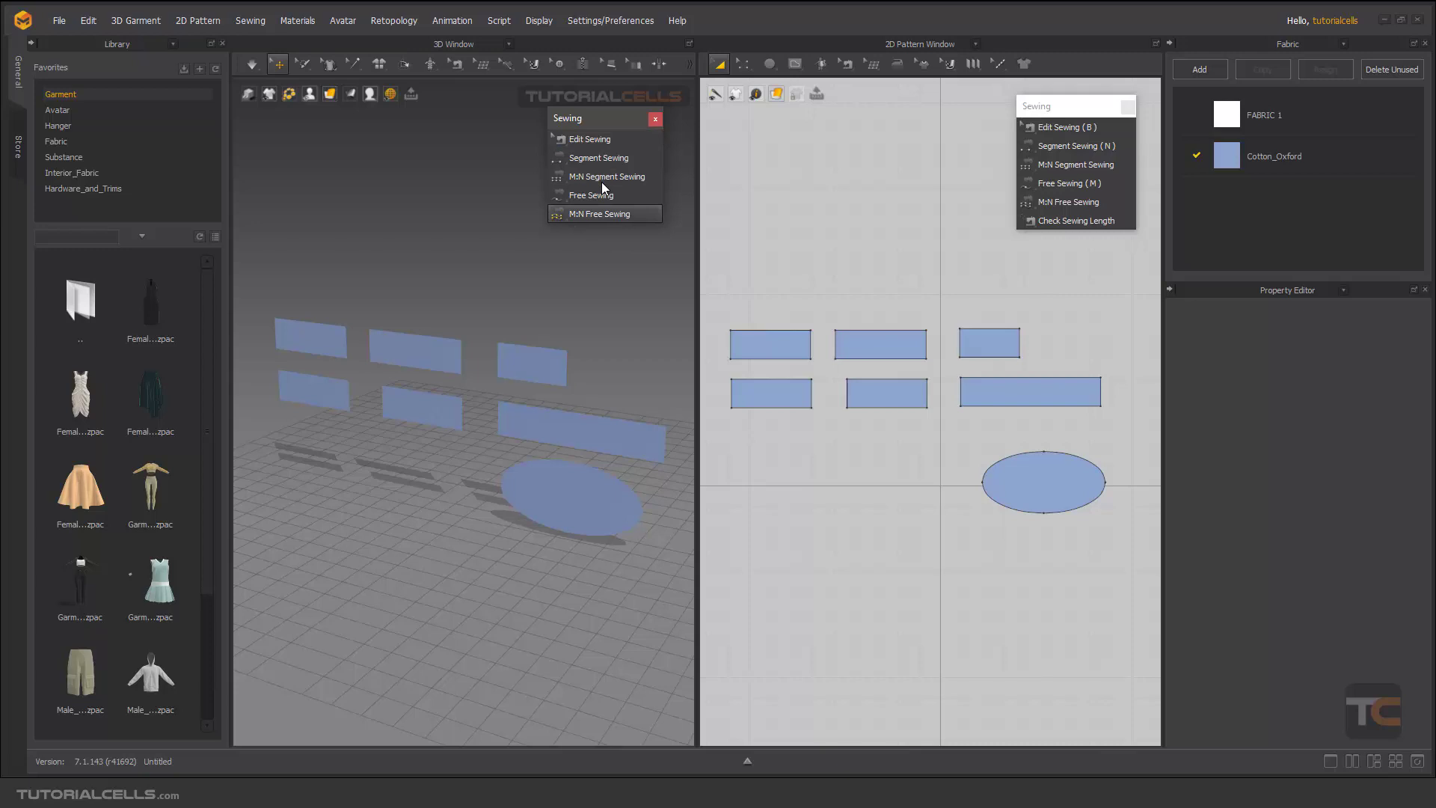
pyautogui.press('b')
pyautogui.moveTo(615, 118); pyautogui.dragTo(618, 120)
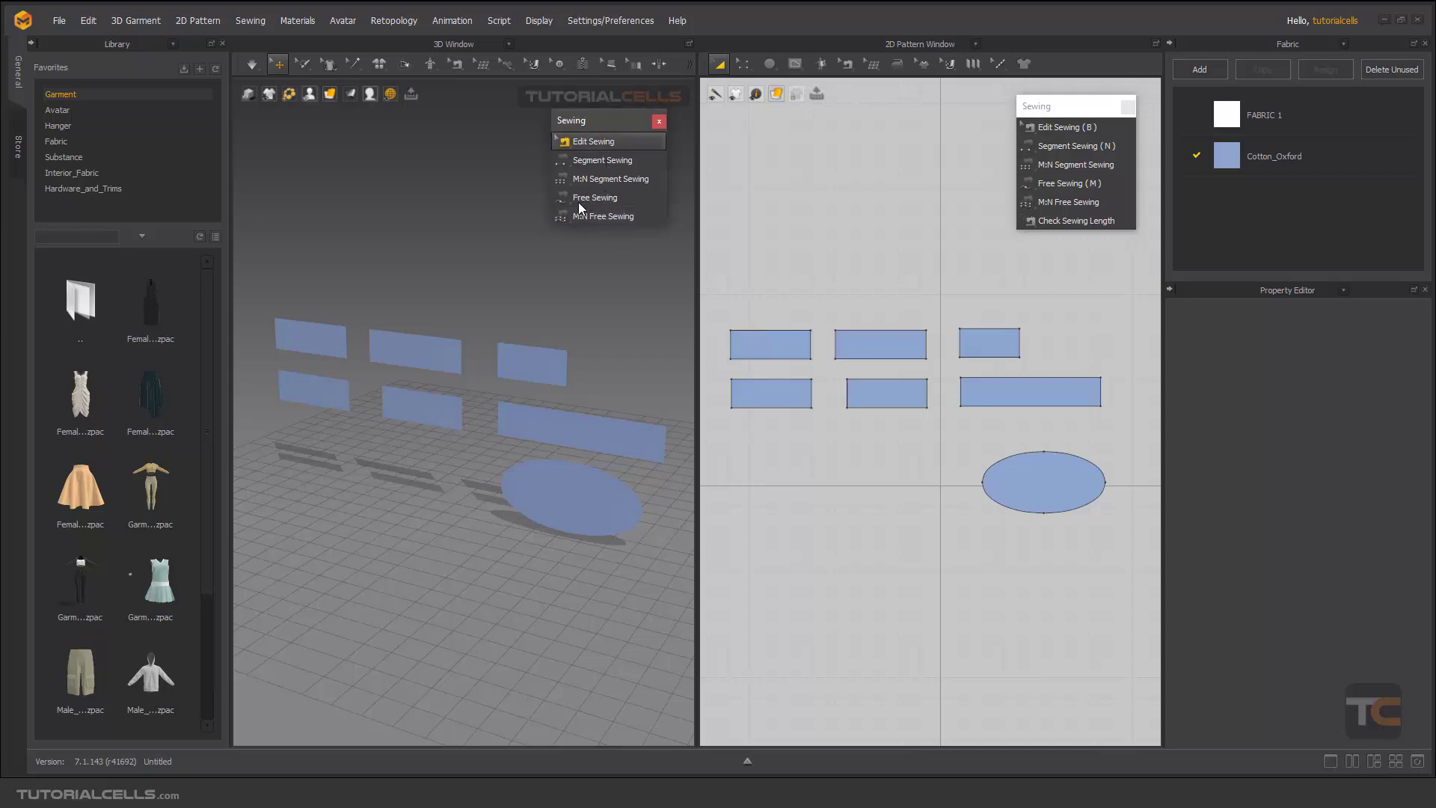
pyautogui.click(1069, 183)
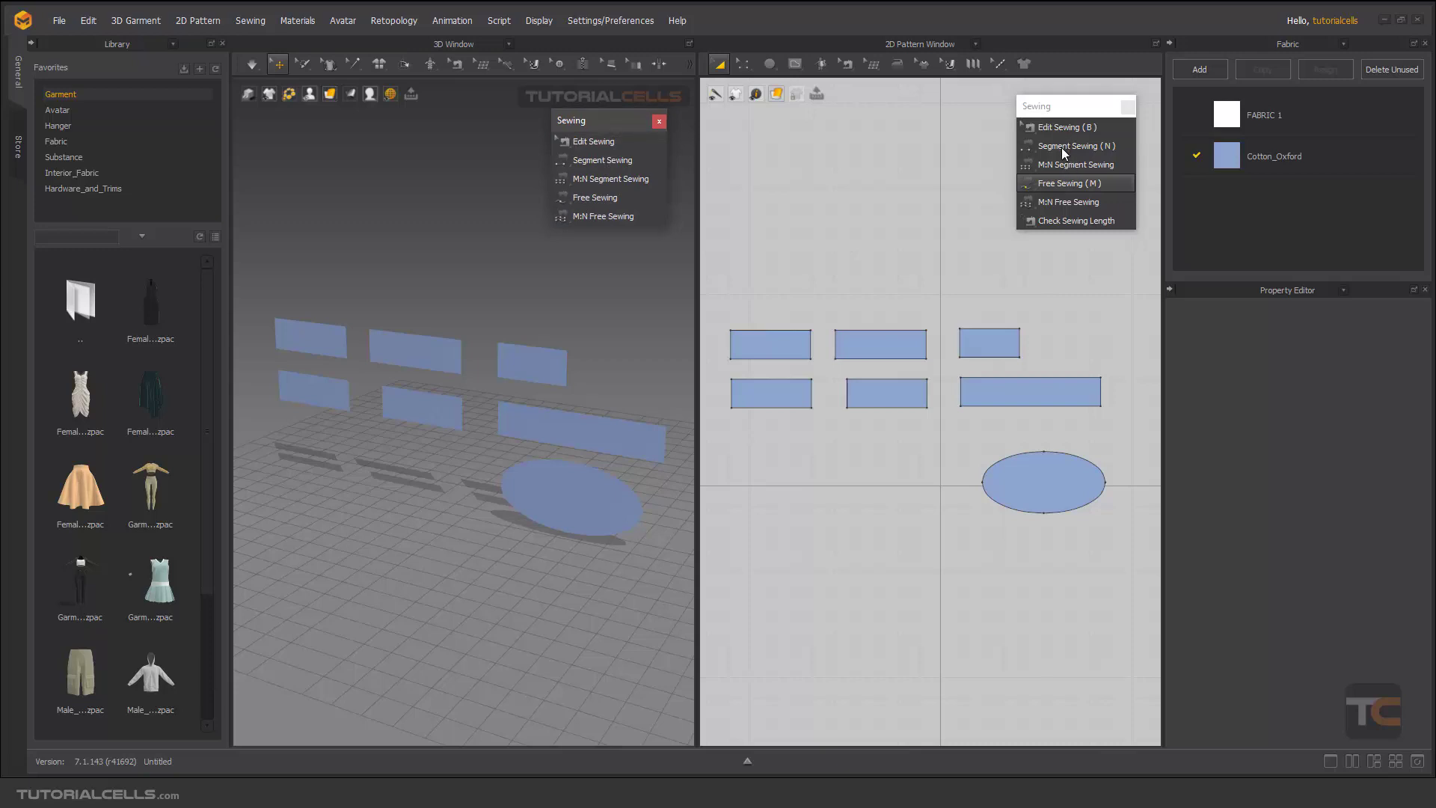
pyautogui.click(1044, 218)
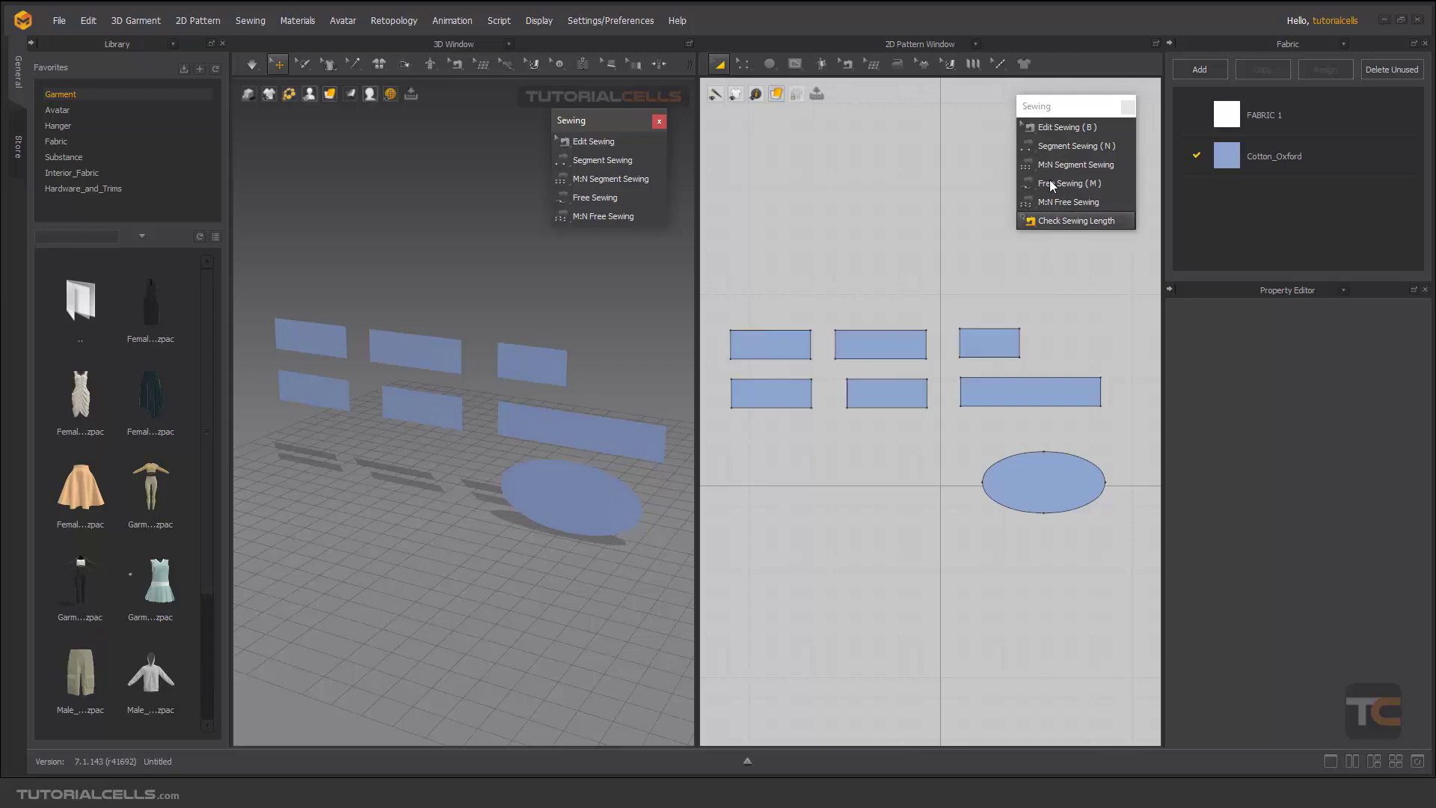
pyautogui.press('Escape')
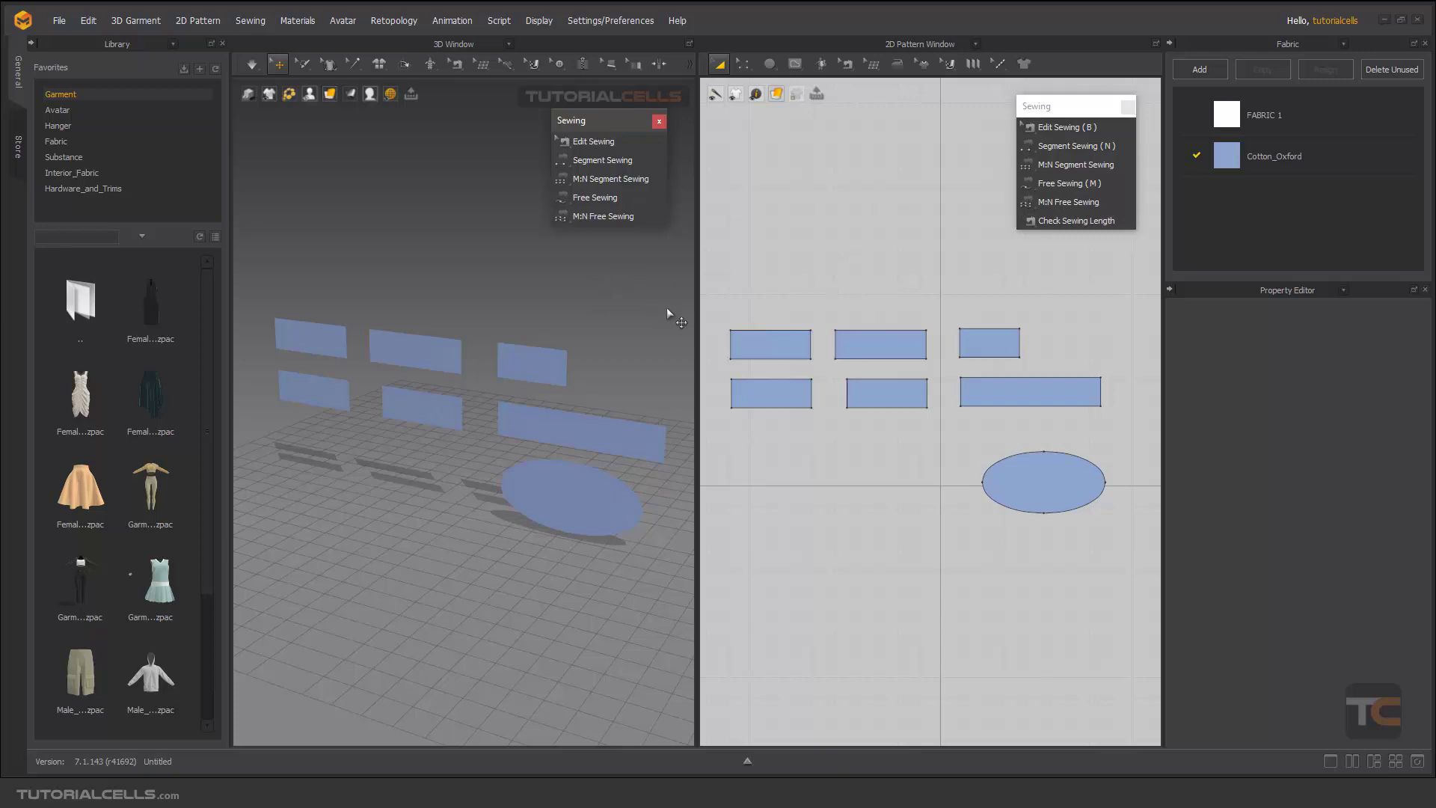
# Step: Close the floating Sewing tool palettes of both the 2D and 3D windows
pyautogui.scroll(4, 785, 374)
pyautogui.moveTo(799, 385); pyautogui.dragTo(908, 392, button='middle')
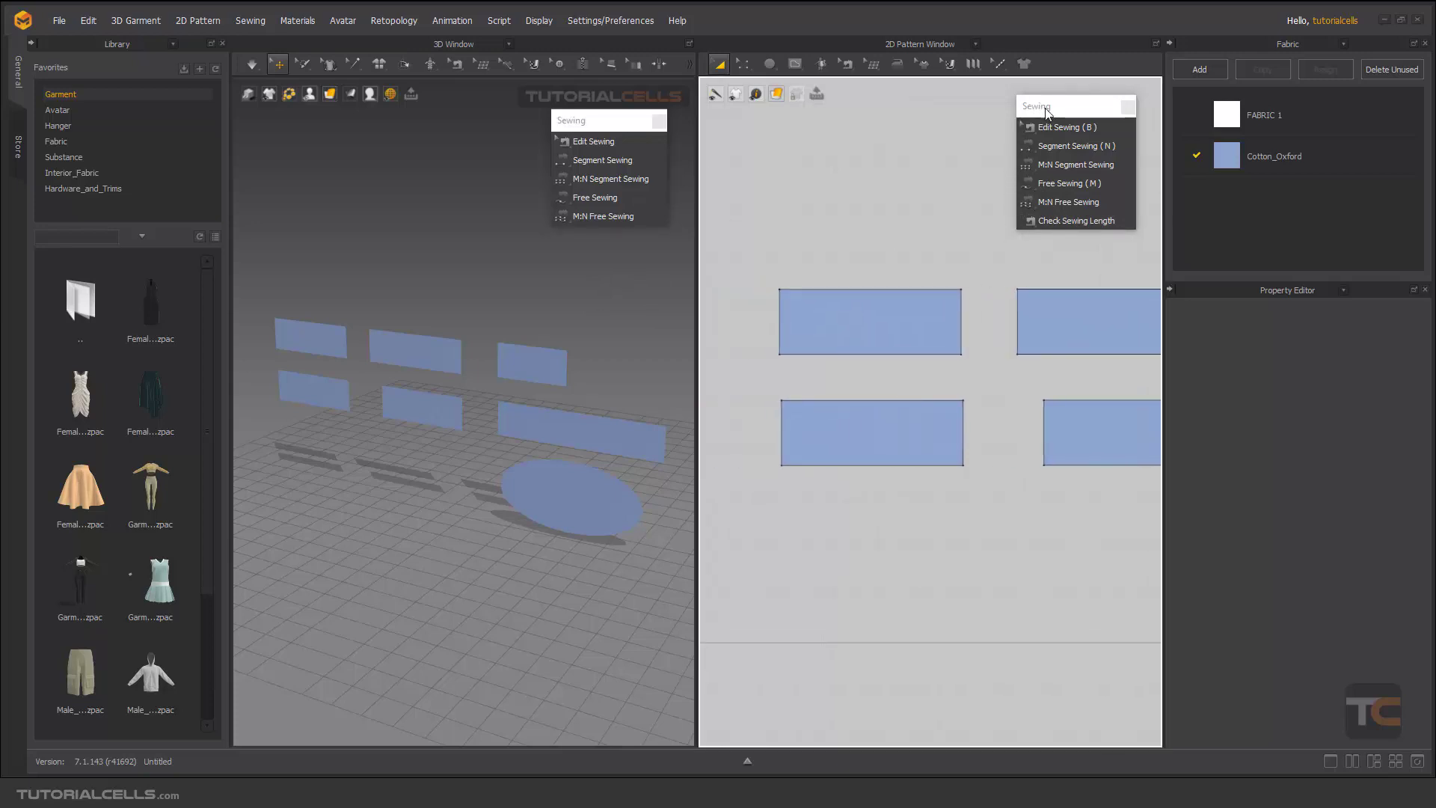
pyautogui.click(1128, 107)
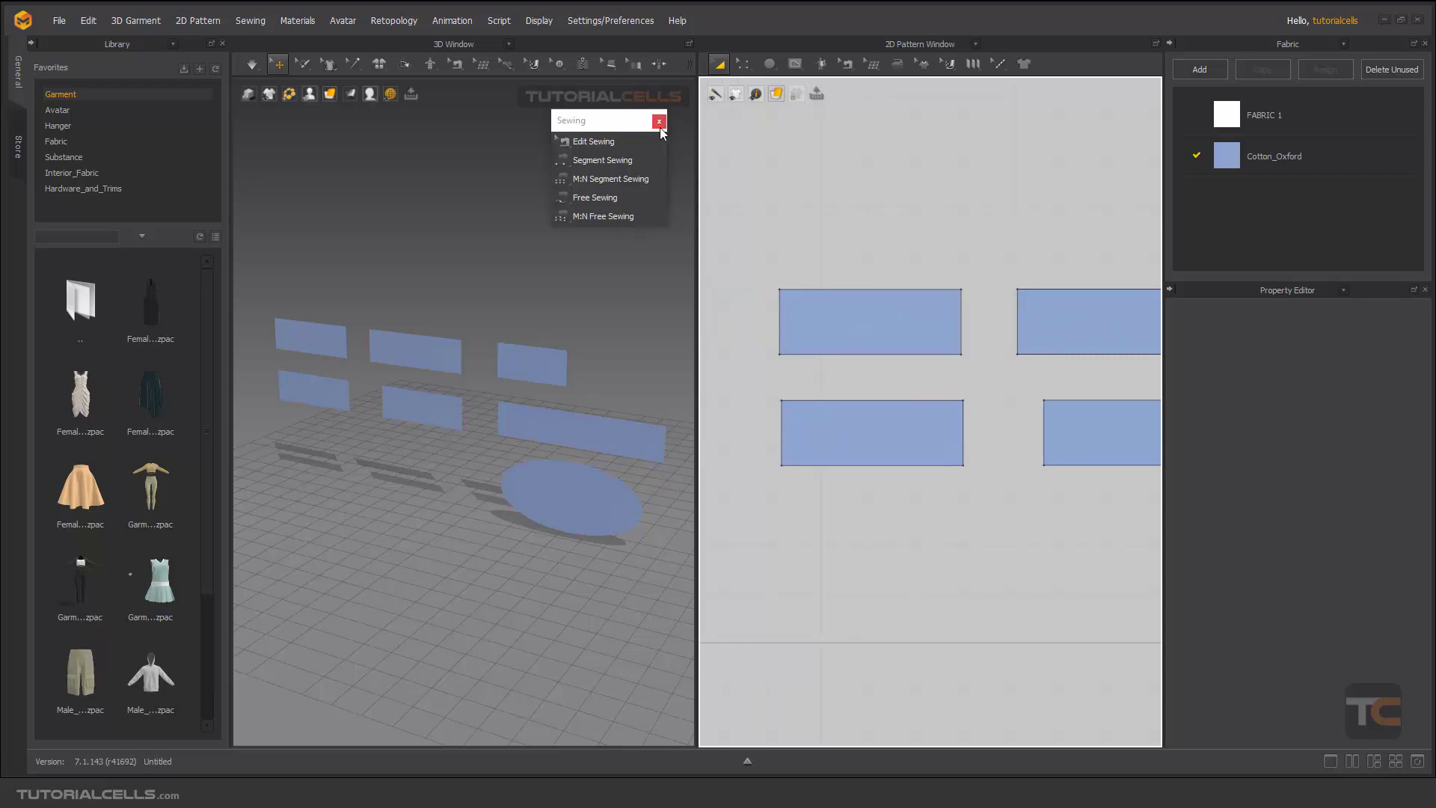
pyautogui.click(659, 121)
# Step: Activate Segment Sewing in the 2D Pattern window and examine the sewable segments of the rectangles and the ellipse
pyautogui.click(852, 62)
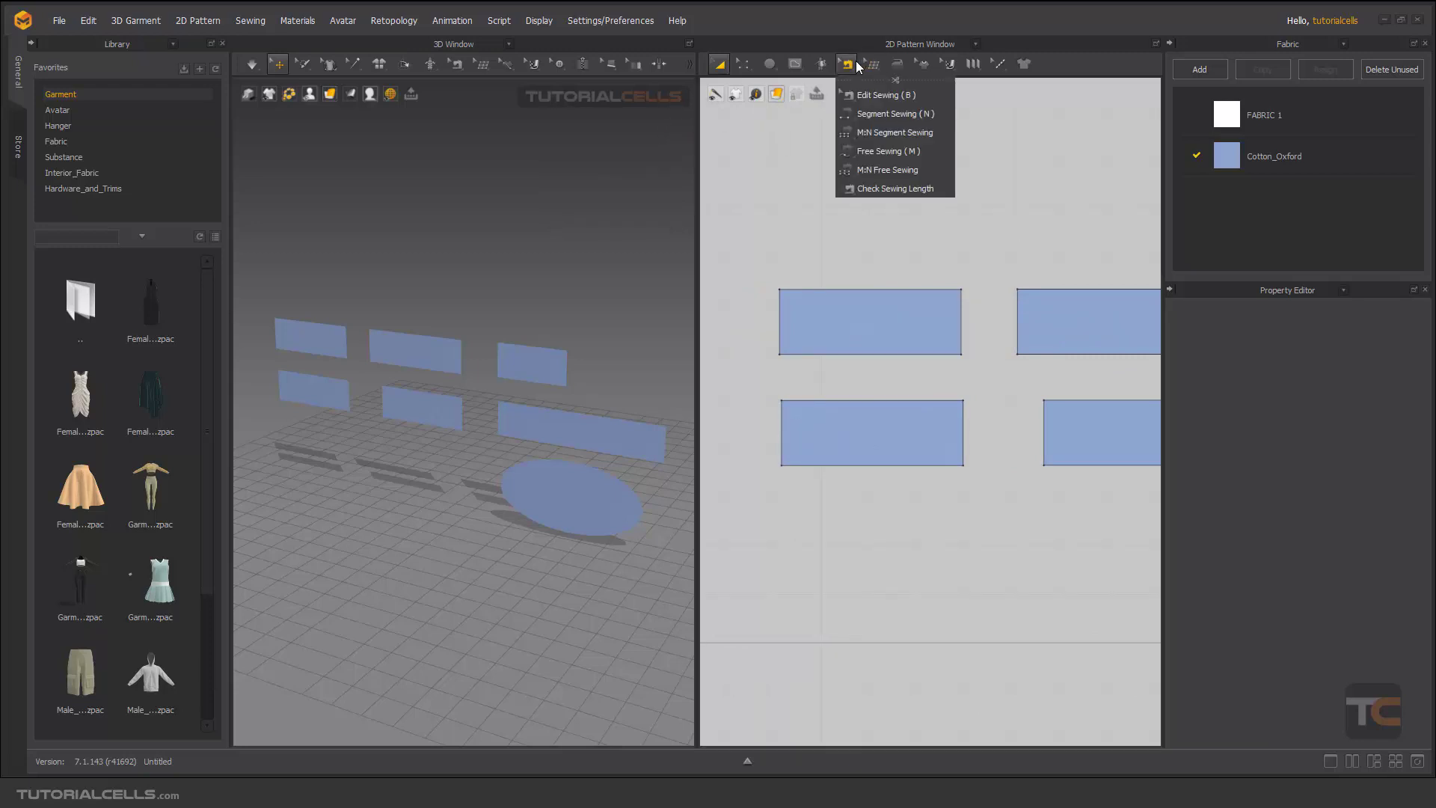
pyautogui.click(863, 115)
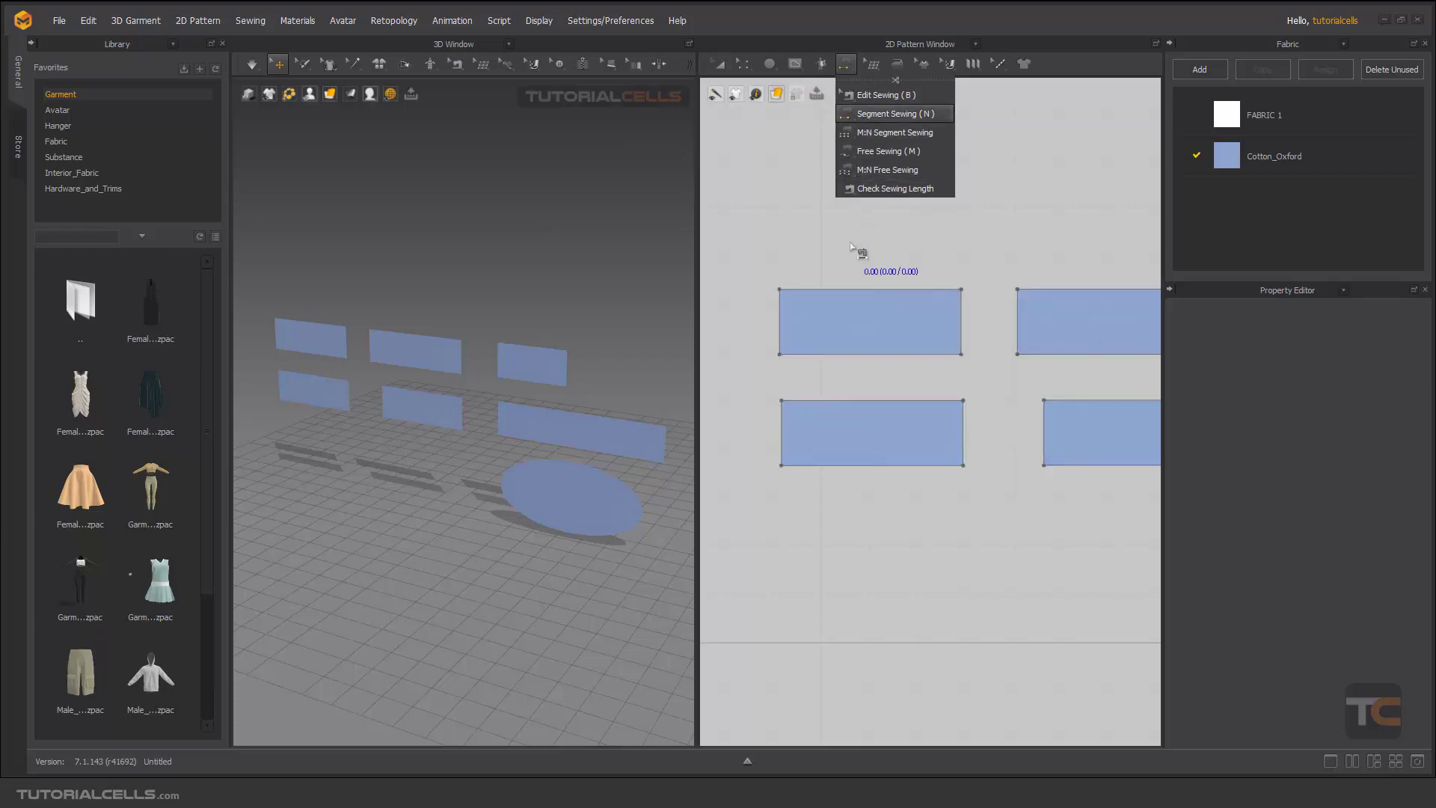
pyautogui.scroll(-1, 845, 245)
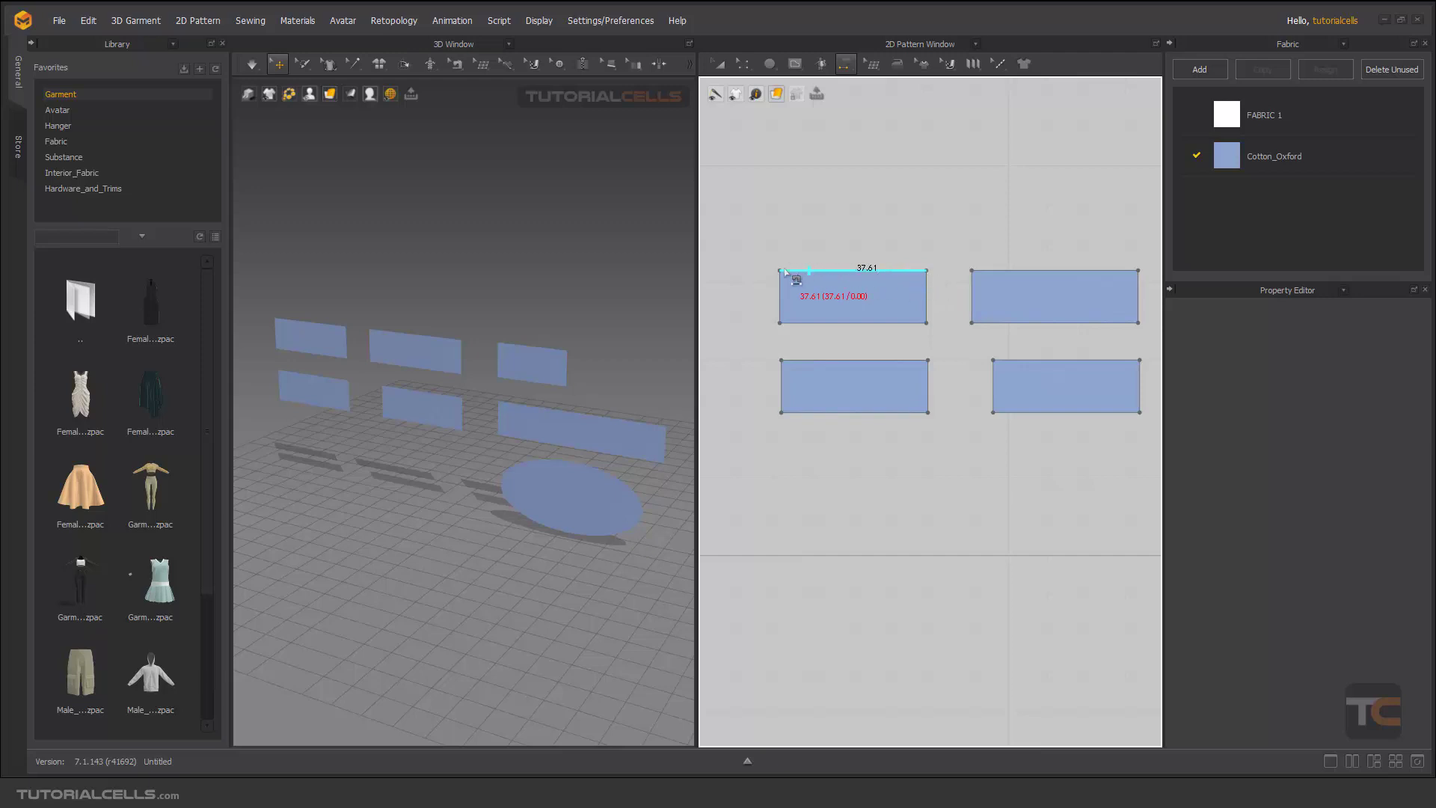
pyautogui.scroll(-3, 908, 373)
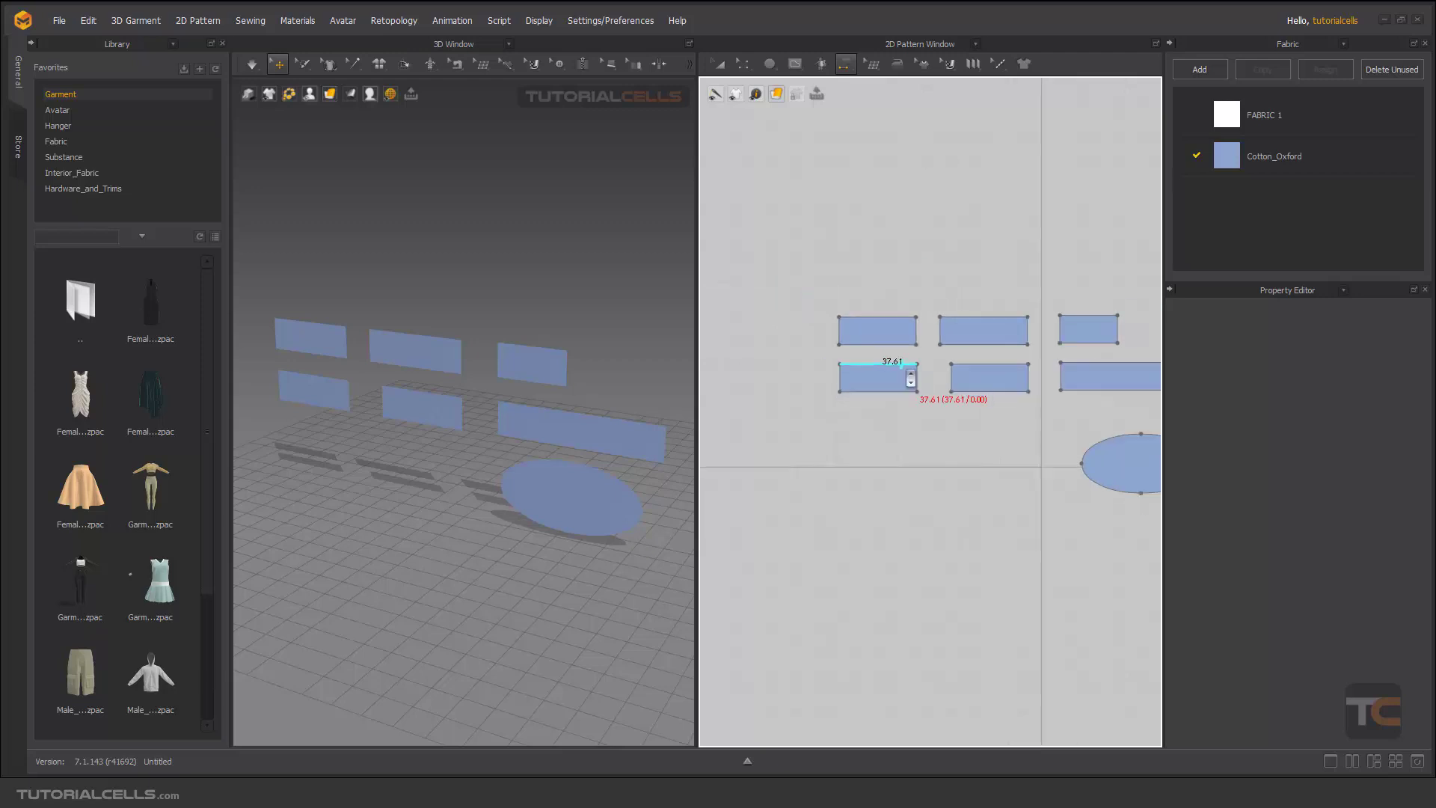
pyautogui.scroll(6, 948, 391)
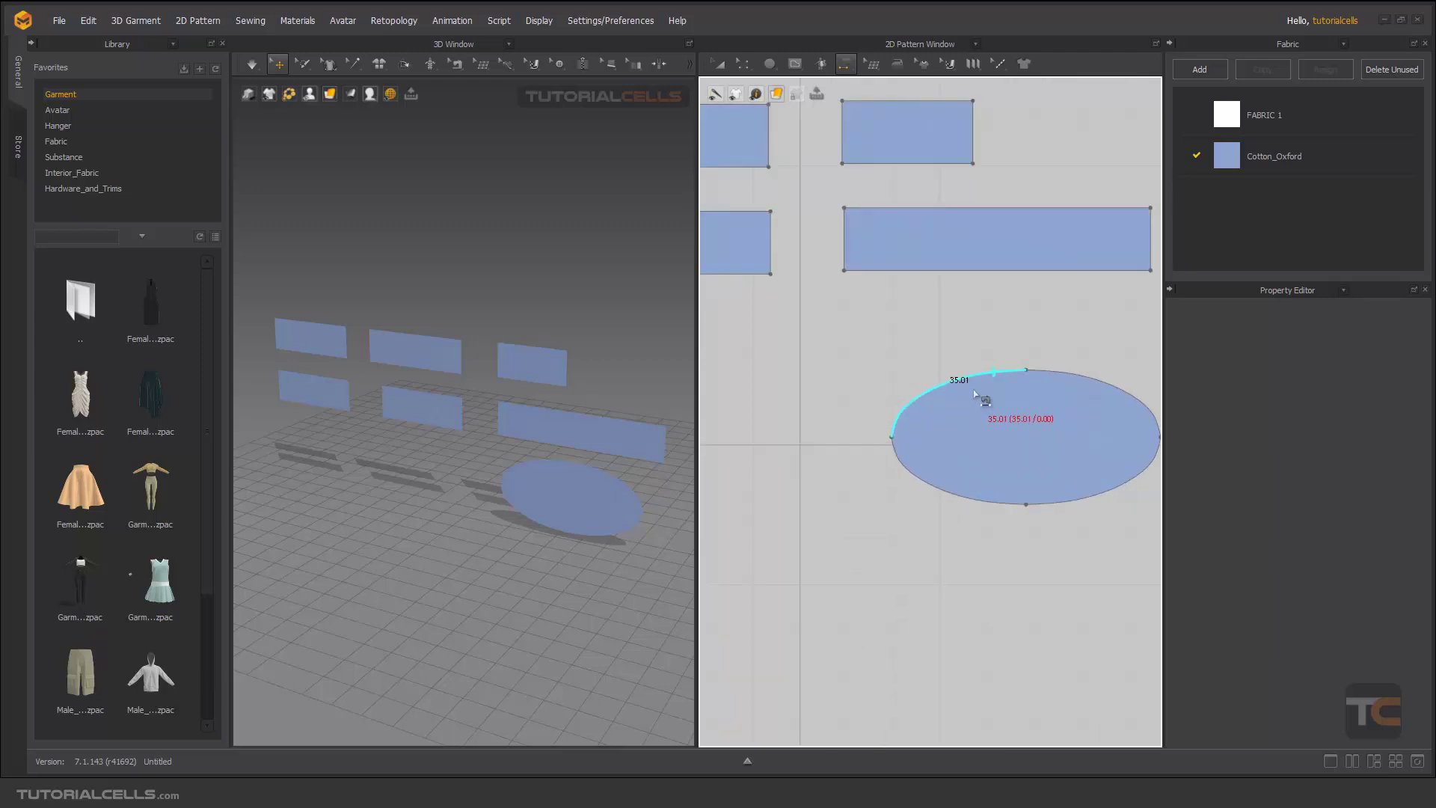
# Step: Use Add Point/Split Line to inspect the points that divide the ellipse's outline into segments
pyautogui.click(742, 64)
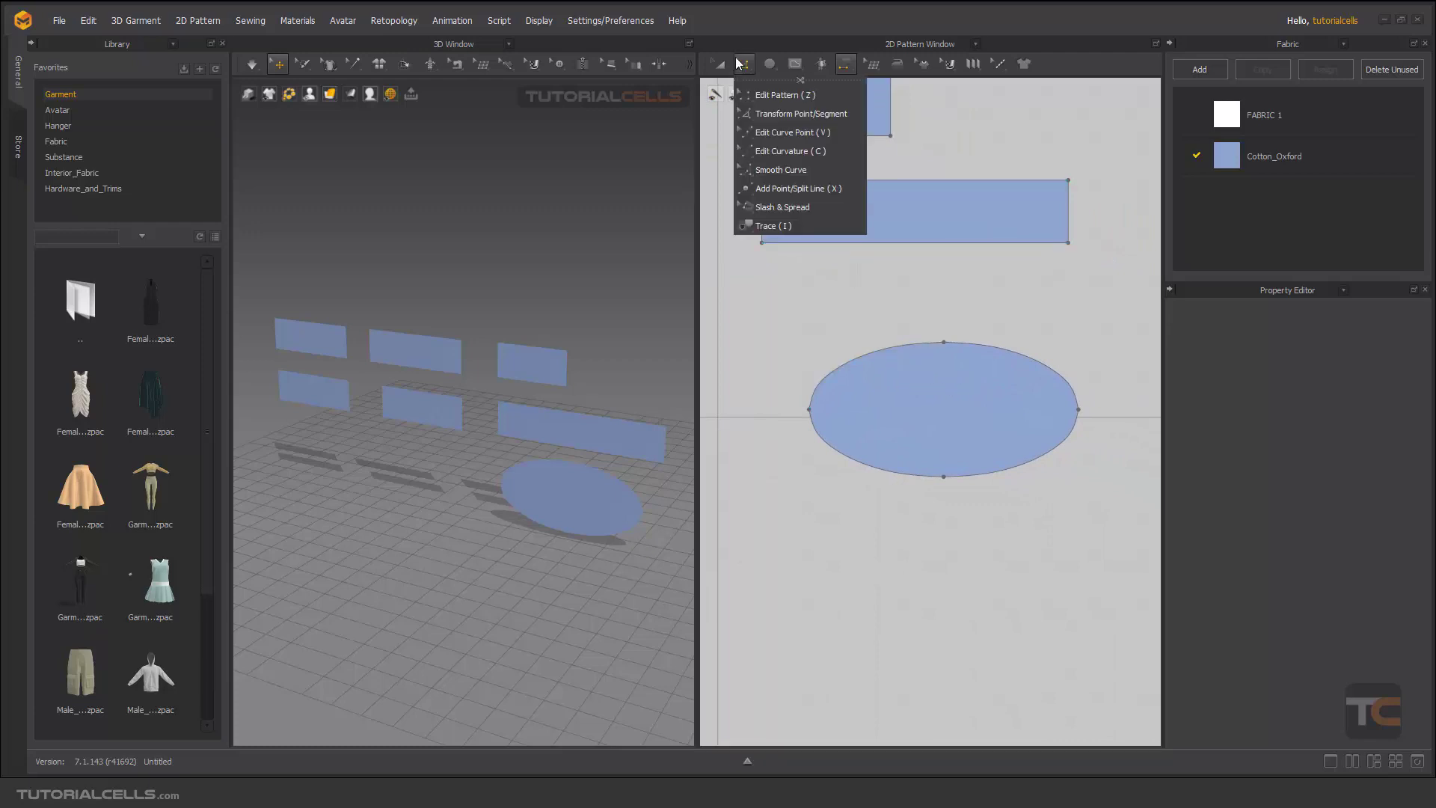
pyautogui.click(778, 134)
pyautogui.click(797, 188)
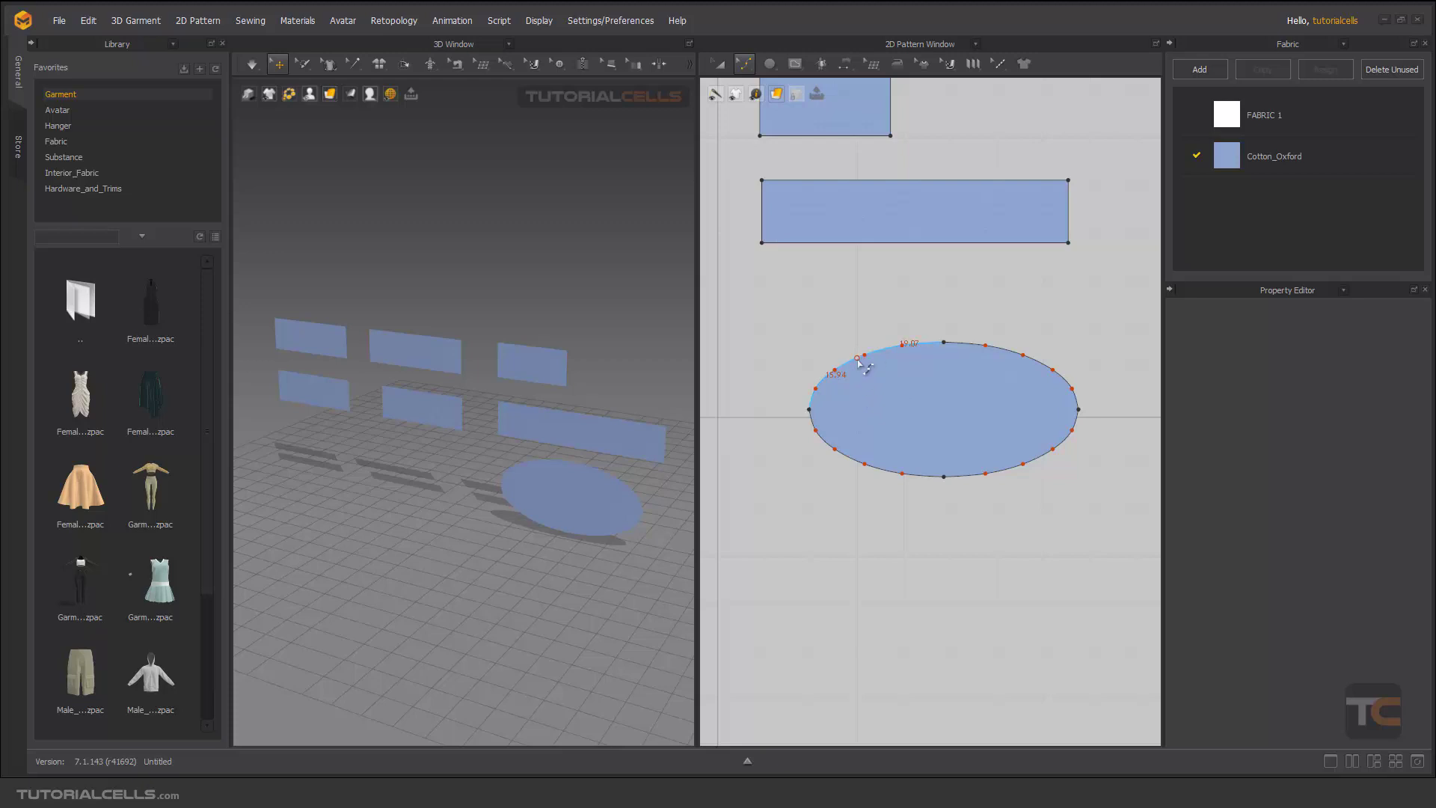
# Step: Segment-sew the lower edge of the upper-left rectangle to the upper edge of the rectangle directly beneath it
pyautogui.moveTo(787, 321); pyautogui.dragTo(1065, 426, button='middle')
pyautogui.moveTo(860, 373); pyautogui.dragTo(1055, 393, button='middle')
pyautogui.moveTo(794, 391); pyautogui.dragTo(823, 404, button='right')
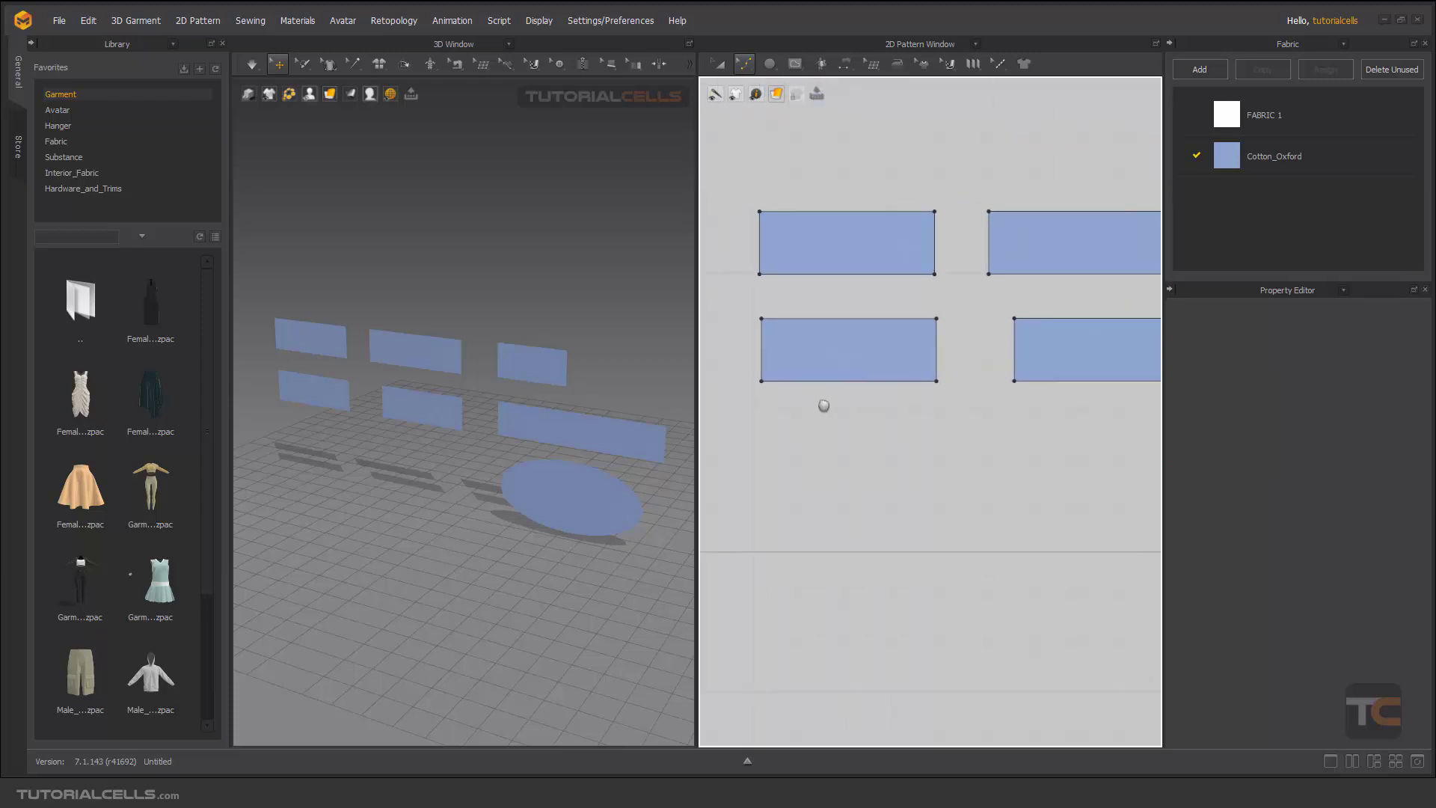
pyautogui.click(850, 60)
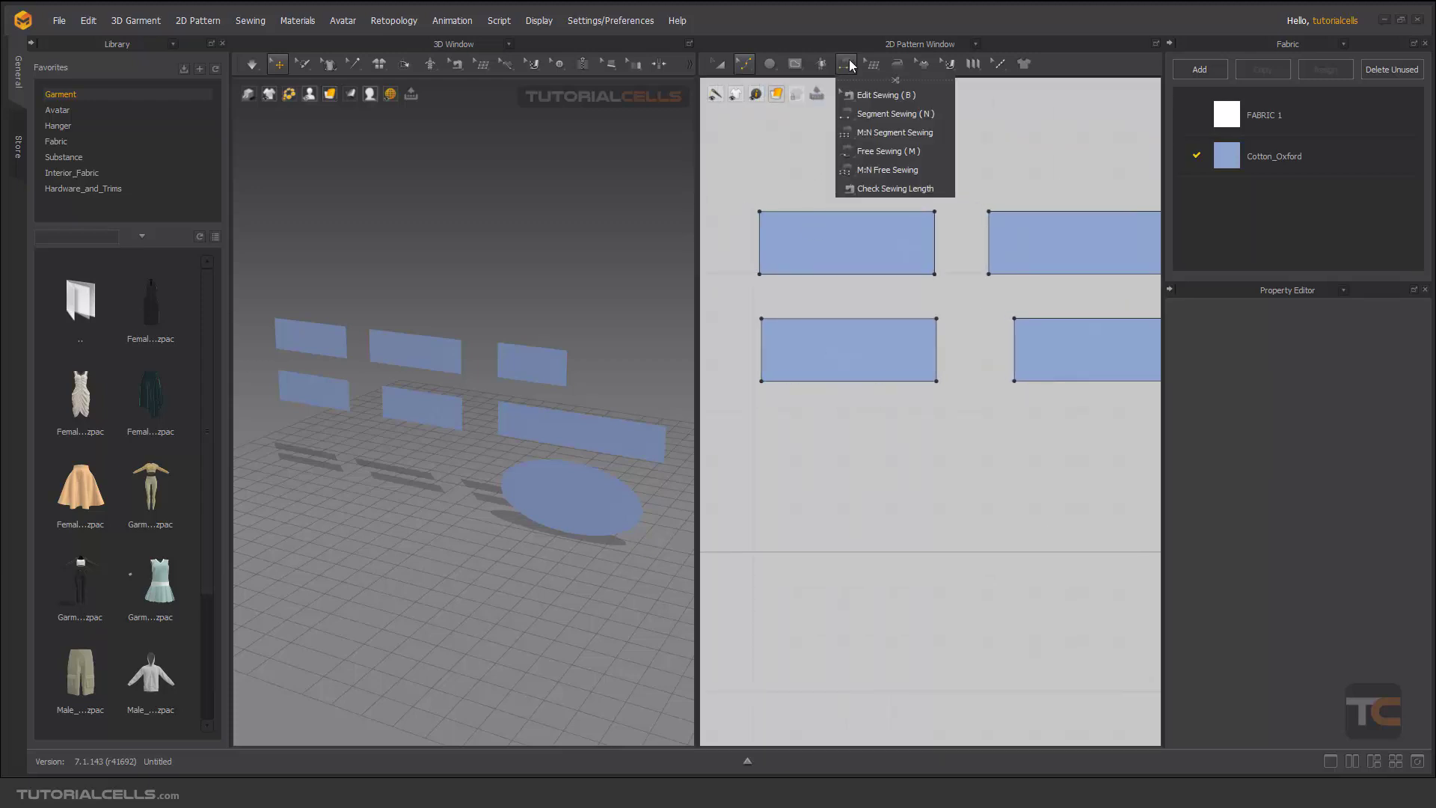
pyautogui.click(859, 120)
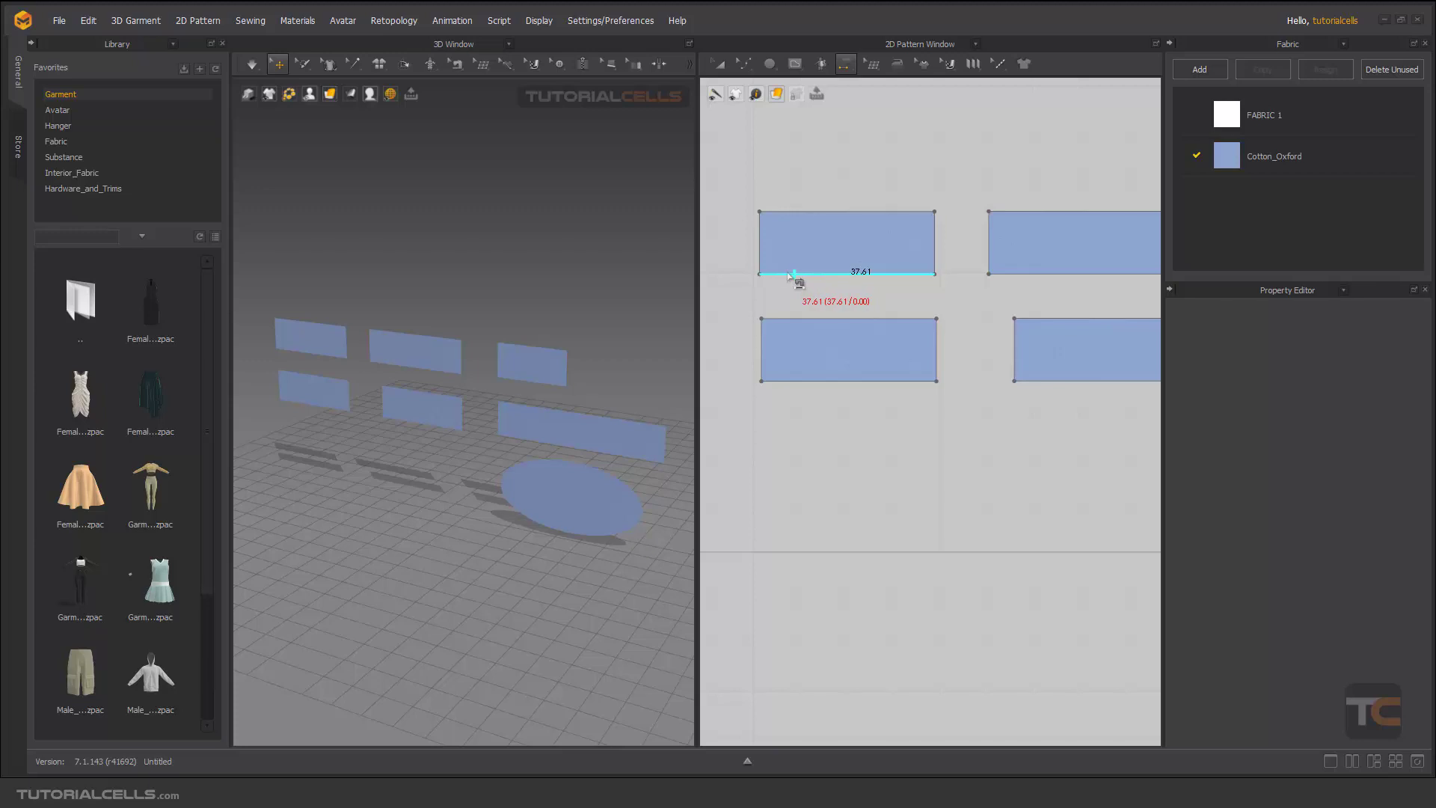
pyautogui.click(787, 274)
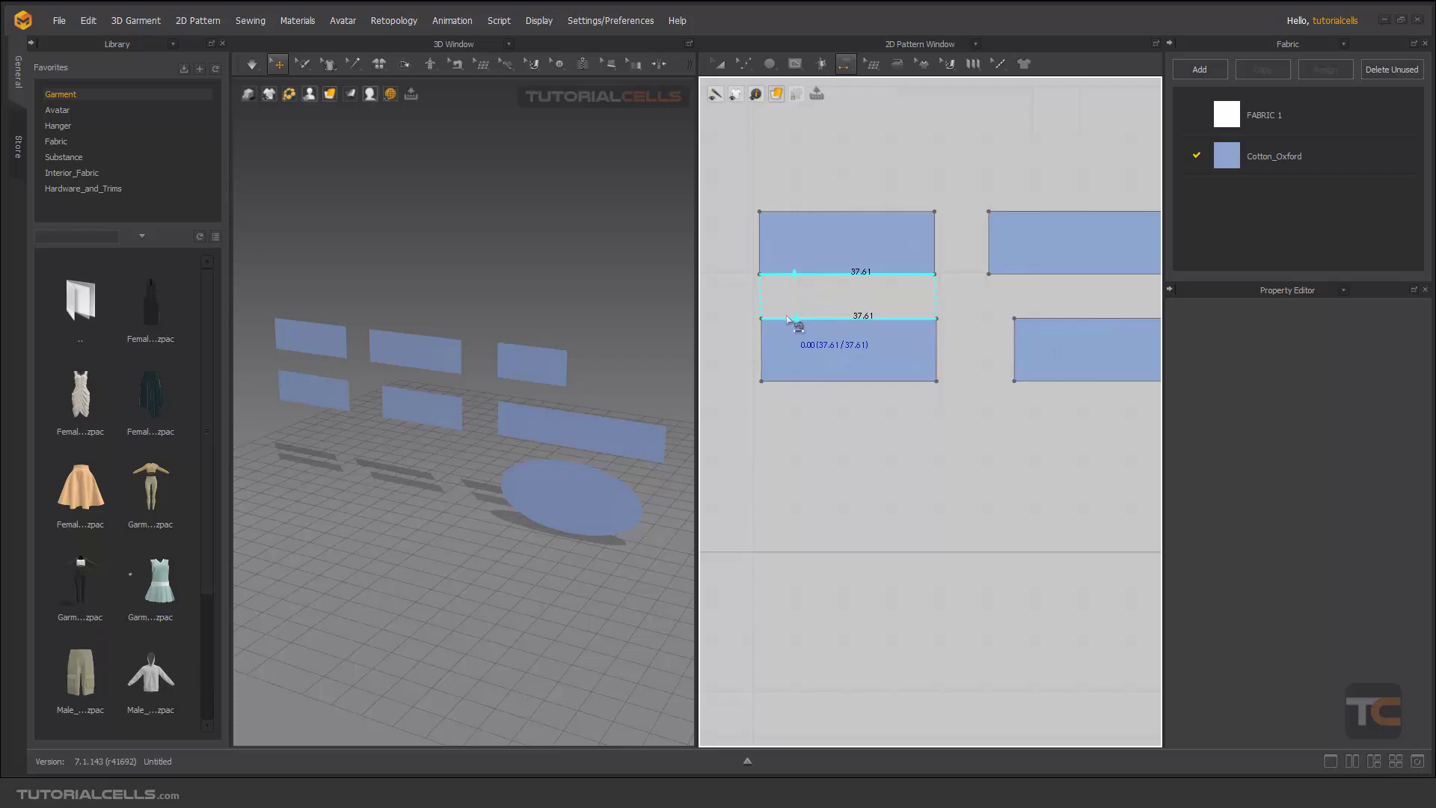
pyautogui.click(795, 274)
pyautogui.click(808, 318)
# Step: Segment-sew the facing edges of the second pair of rectangles, the wider upper one and the narrower lower one
pyautogui.moveTo(987, 334); pyautogui.dragTo(827, 346, button='middle')
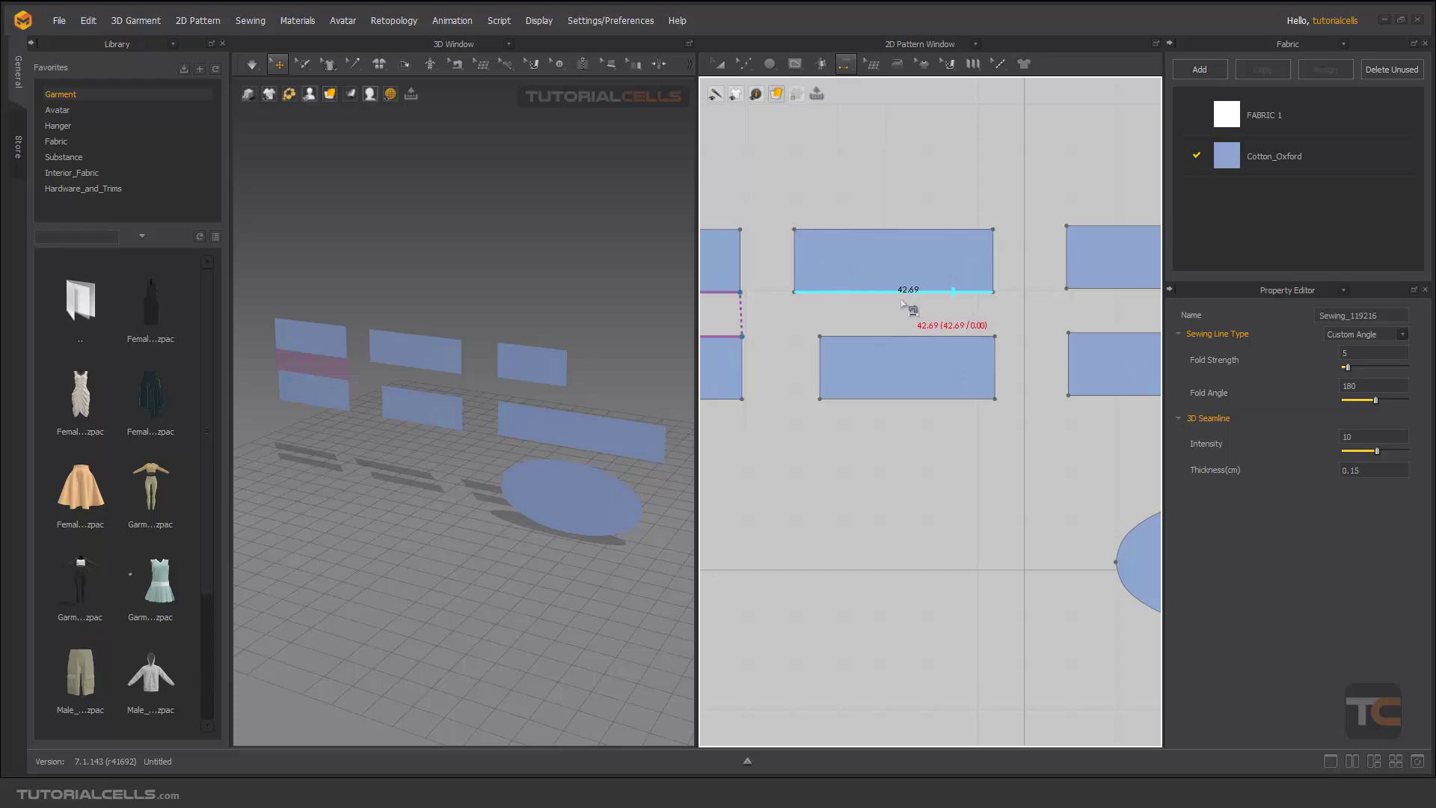
pyautogui.click(927, 338)
pyautogui.click(912, 292)
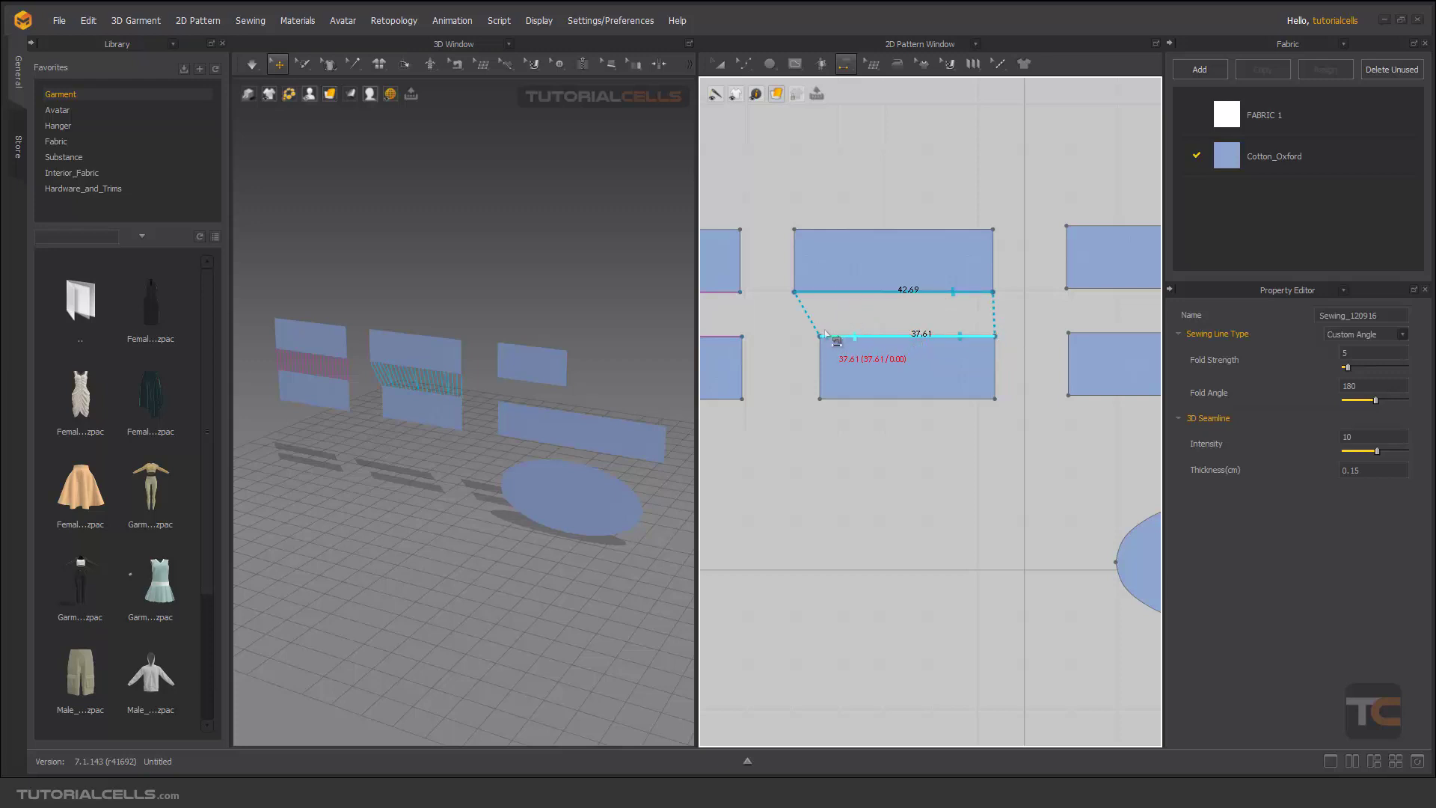
pyautogui.moveTo(868, 323); pyautogui.dragTo(986, 352, button='middle')
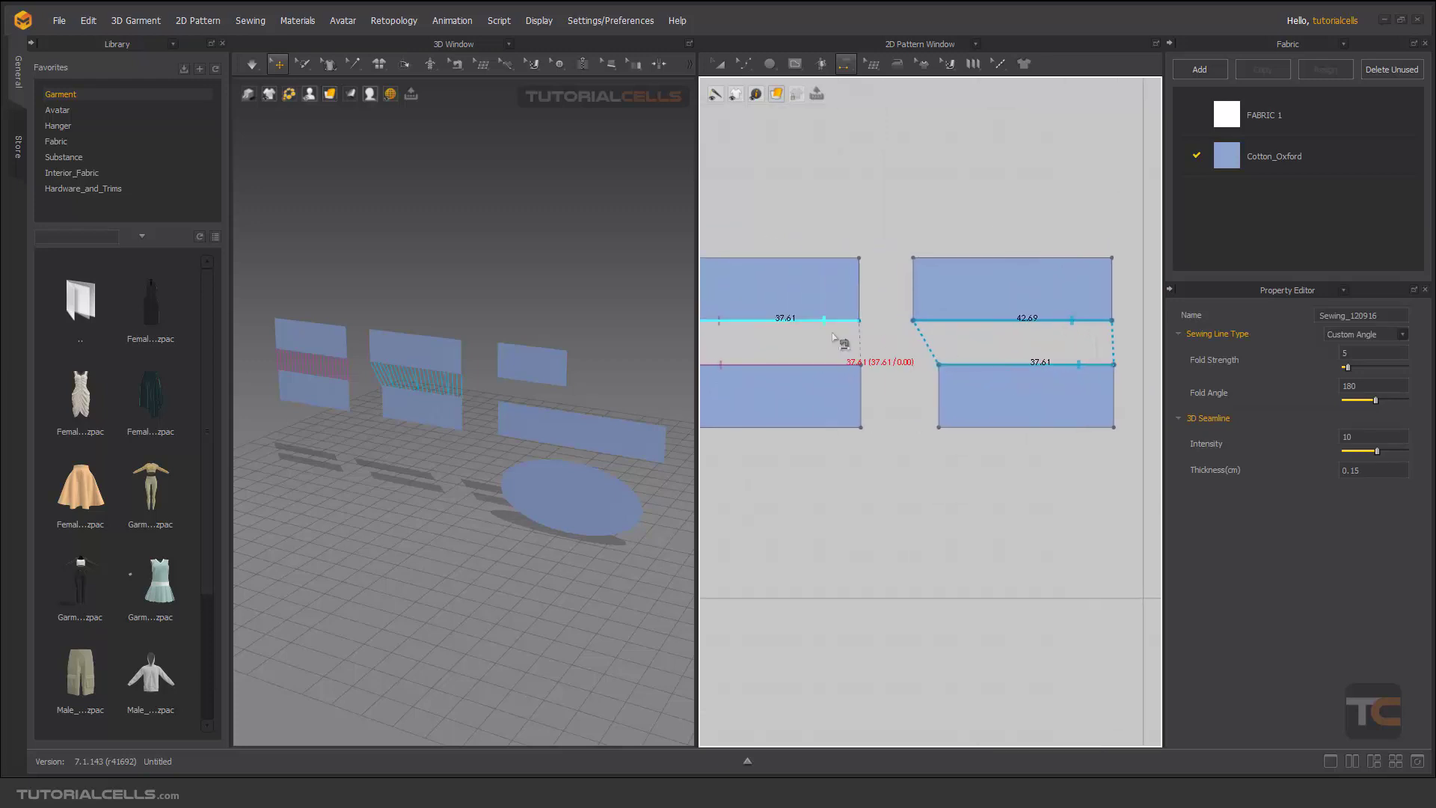
pyautogui.moveTo(832, 337); pyautogui.dragTo(913, 331, button='middle')
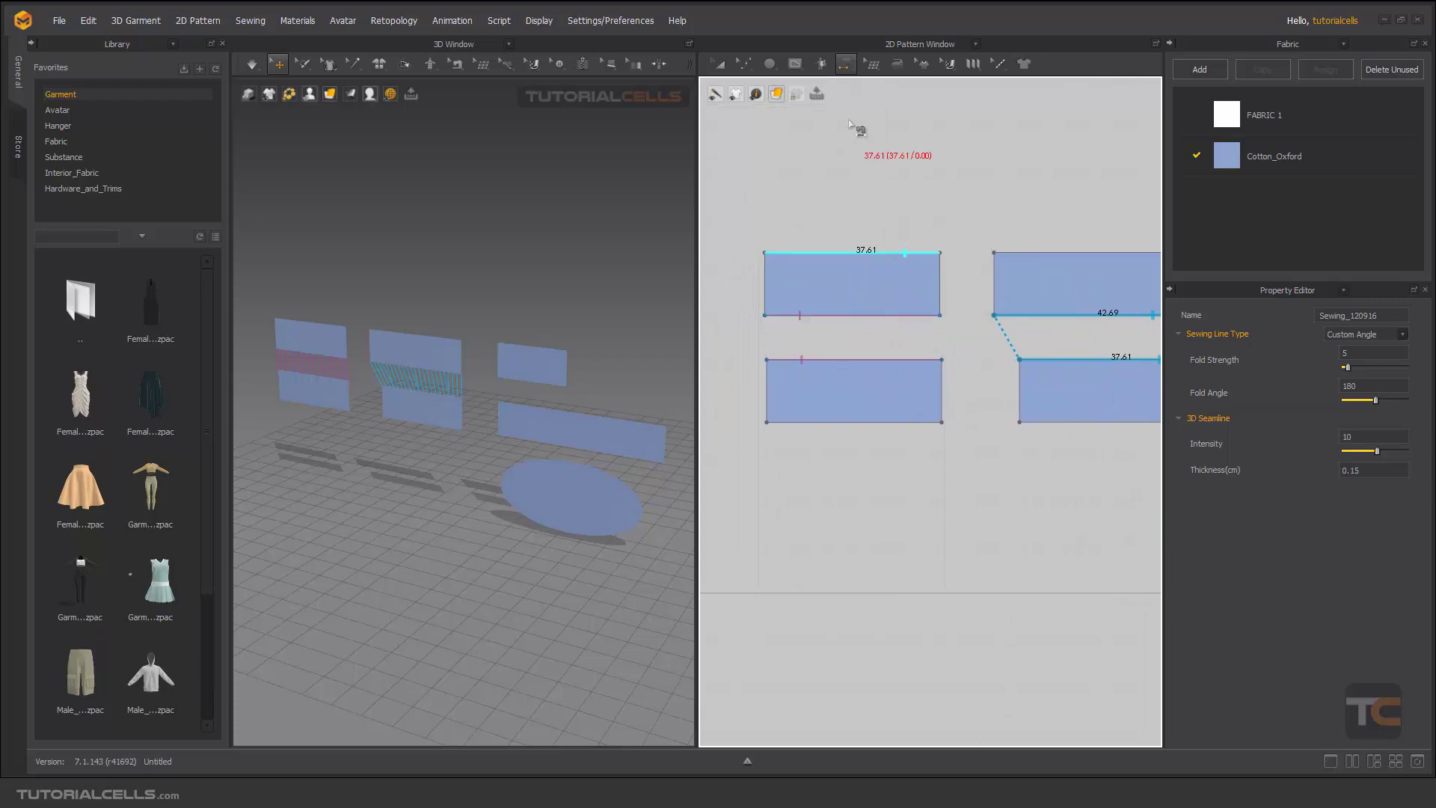
pyautogui.click(842, 65)
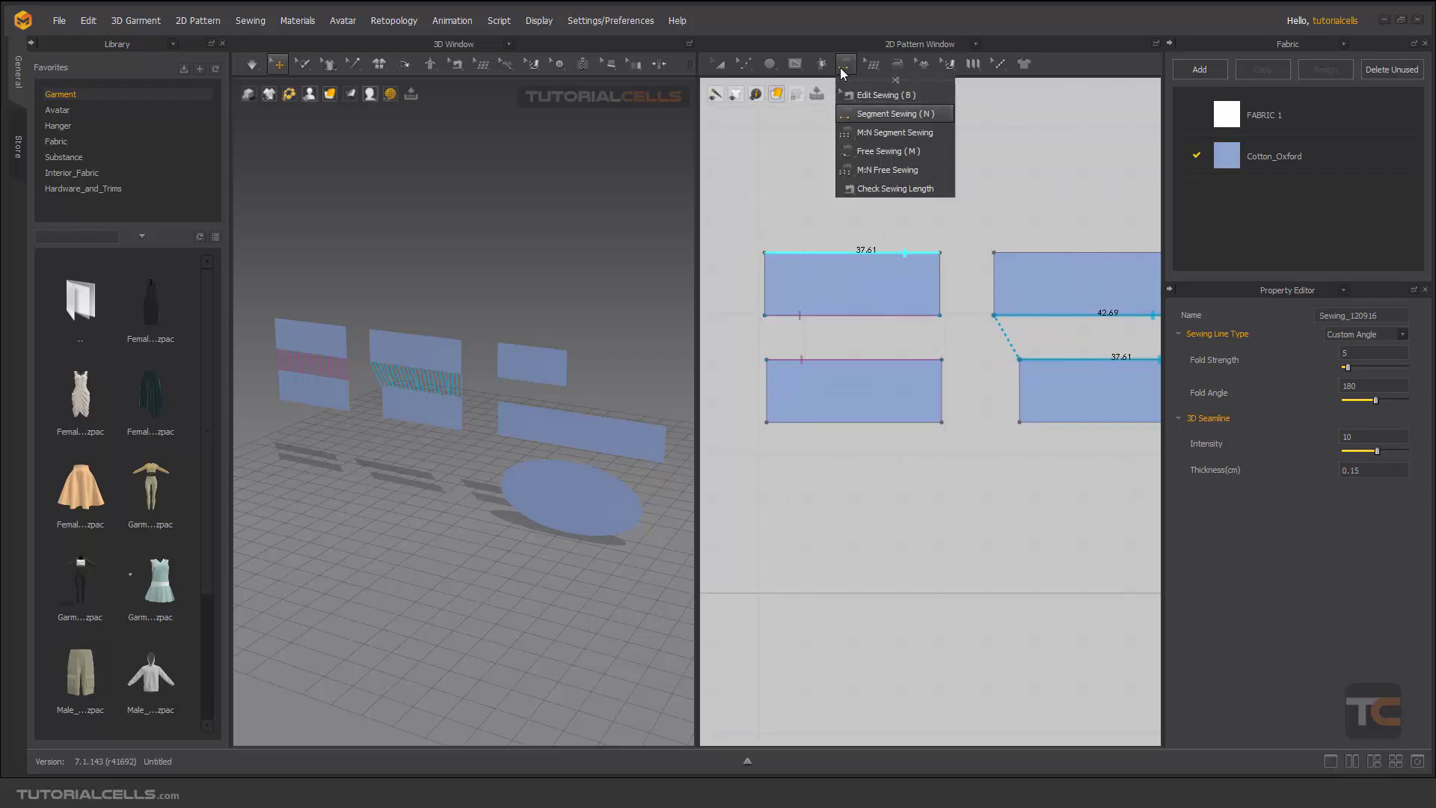
pyautogui.moveTo(848, 71)
pyautogui.click(870, 65)
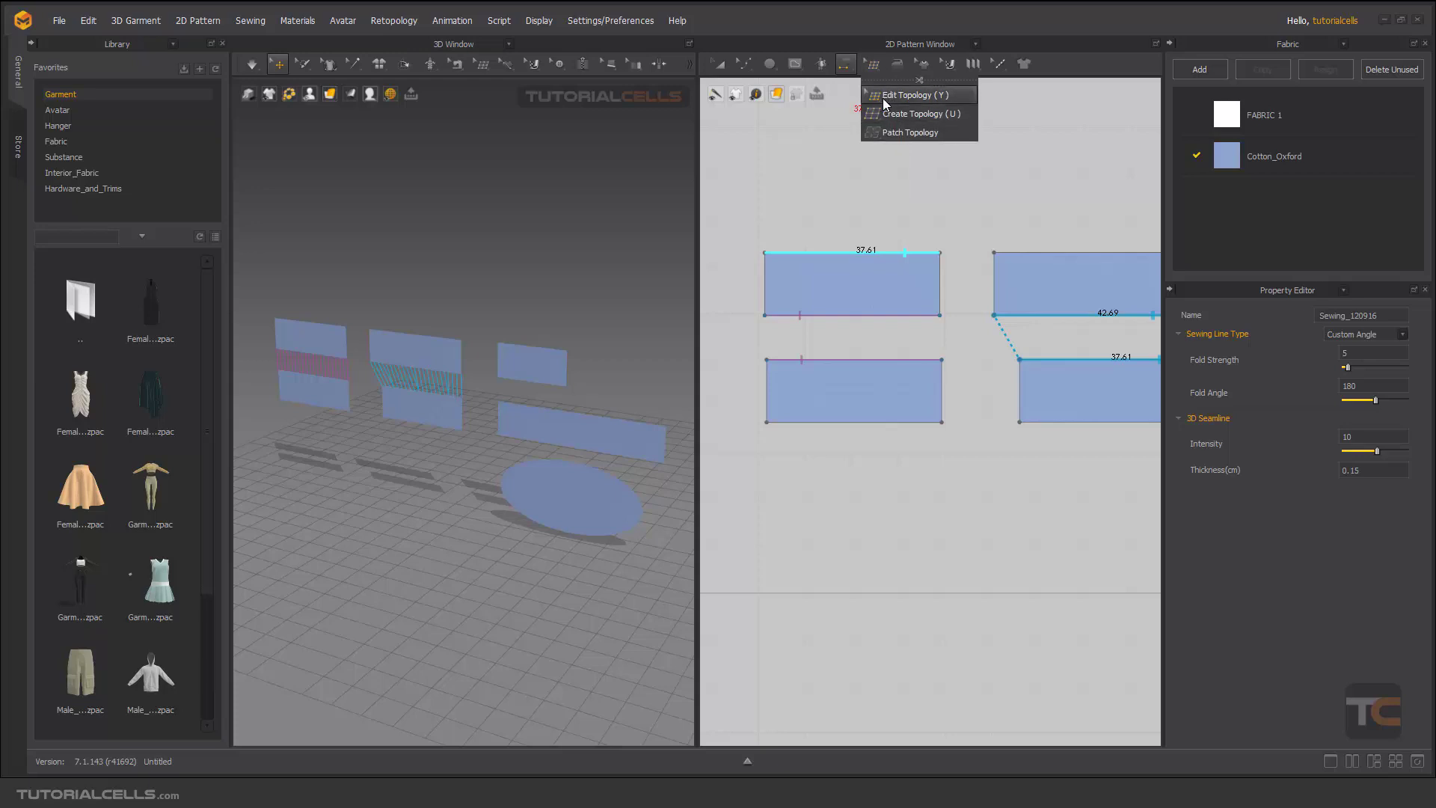
pyautogui.click(946, 65)
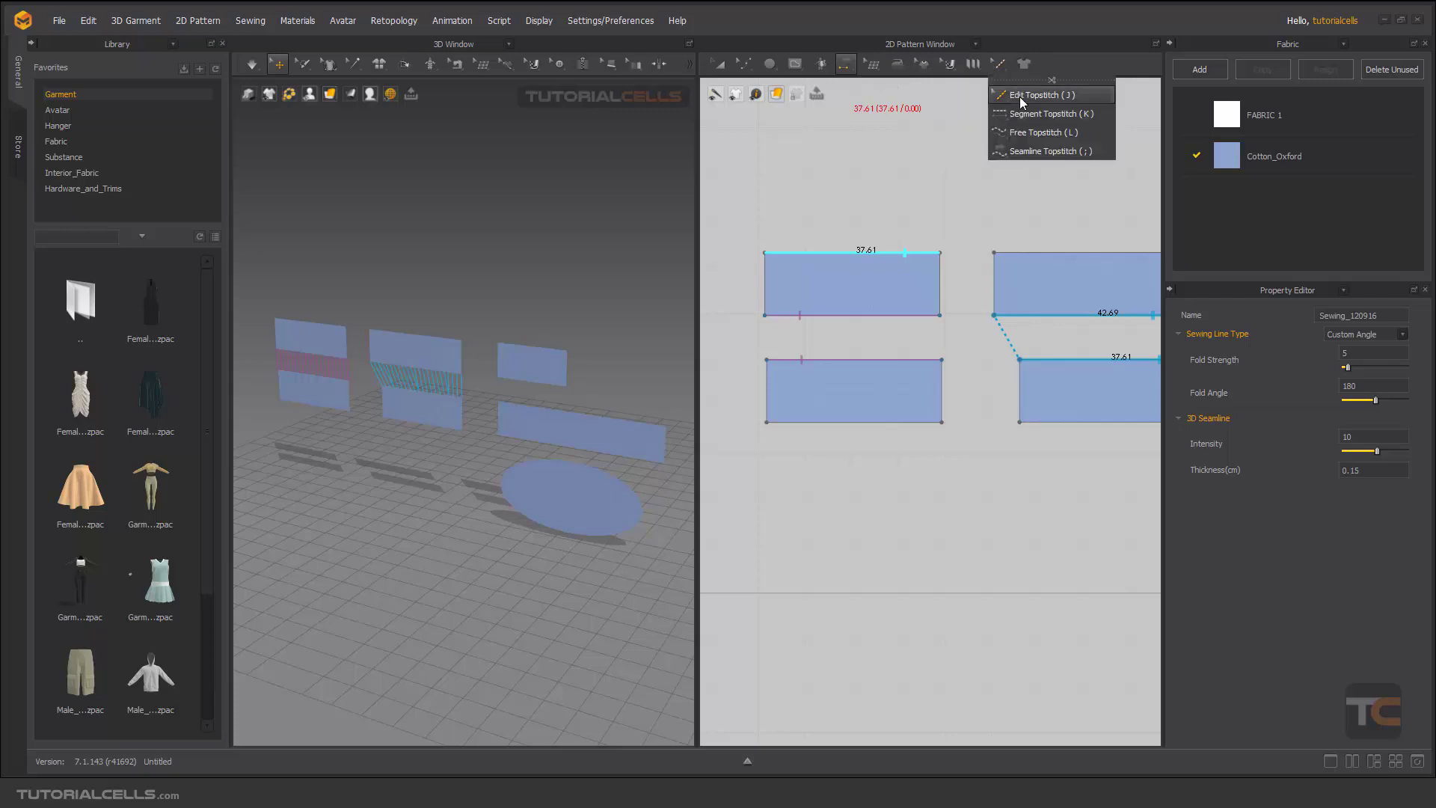
# Step: With Edit Sewing, move the first pair's seam endpoints inward until the sewing lines on both rectangles are 20.70 long
pyautogui.moveTo(844, 64)
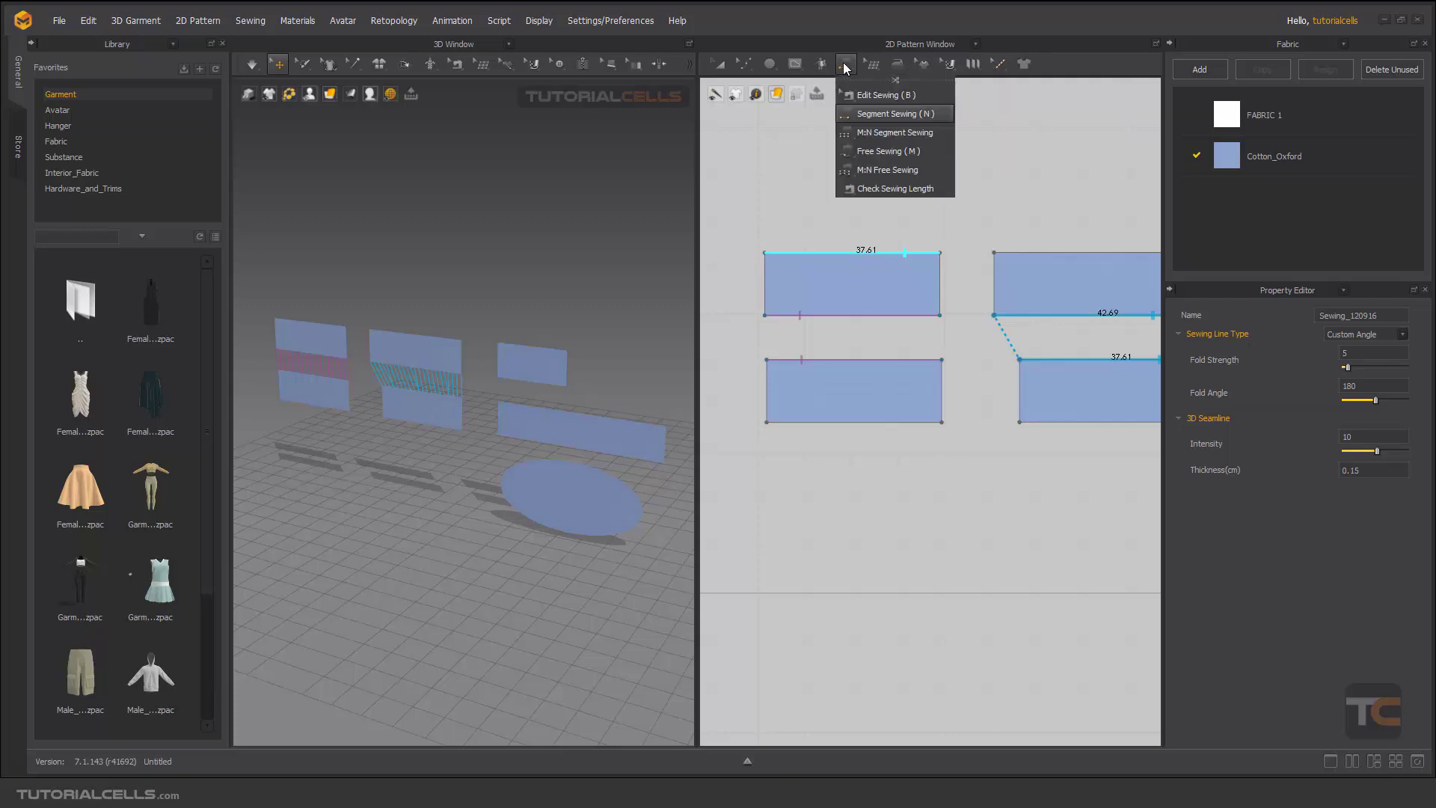
pyautogui.click(864, 97)
pyautogui.moveTo(766, 317); pyautogui.dragTo(783, 316)
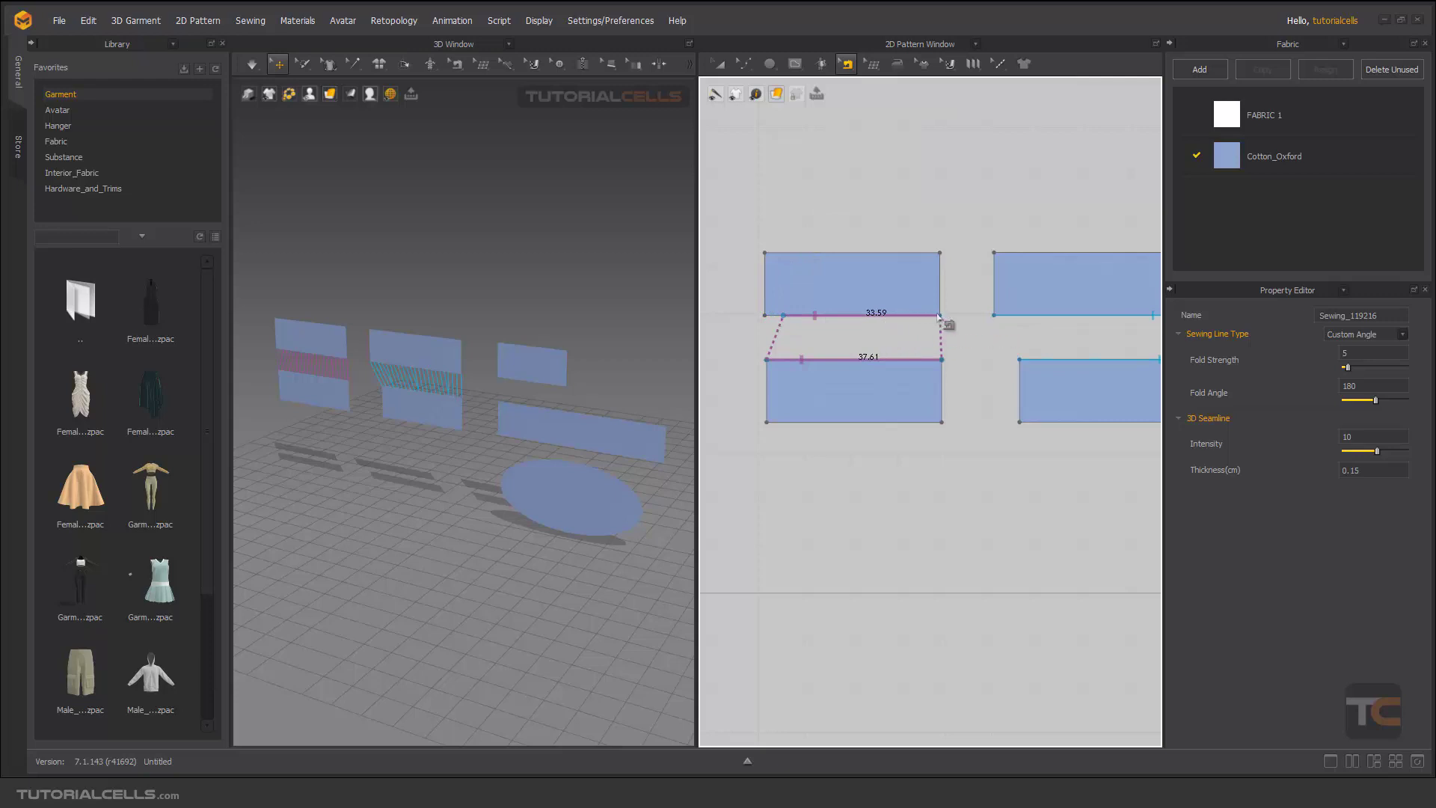
pyautogui.moveTo(940, 316); pyautogui.dragTo(847, 318)
pyautogui.moveTo(941, 361); pyautogui.dragTo(908, 360)
pyautogui.moveTo(767, 362); pyautogui.dragTo(812, 363)
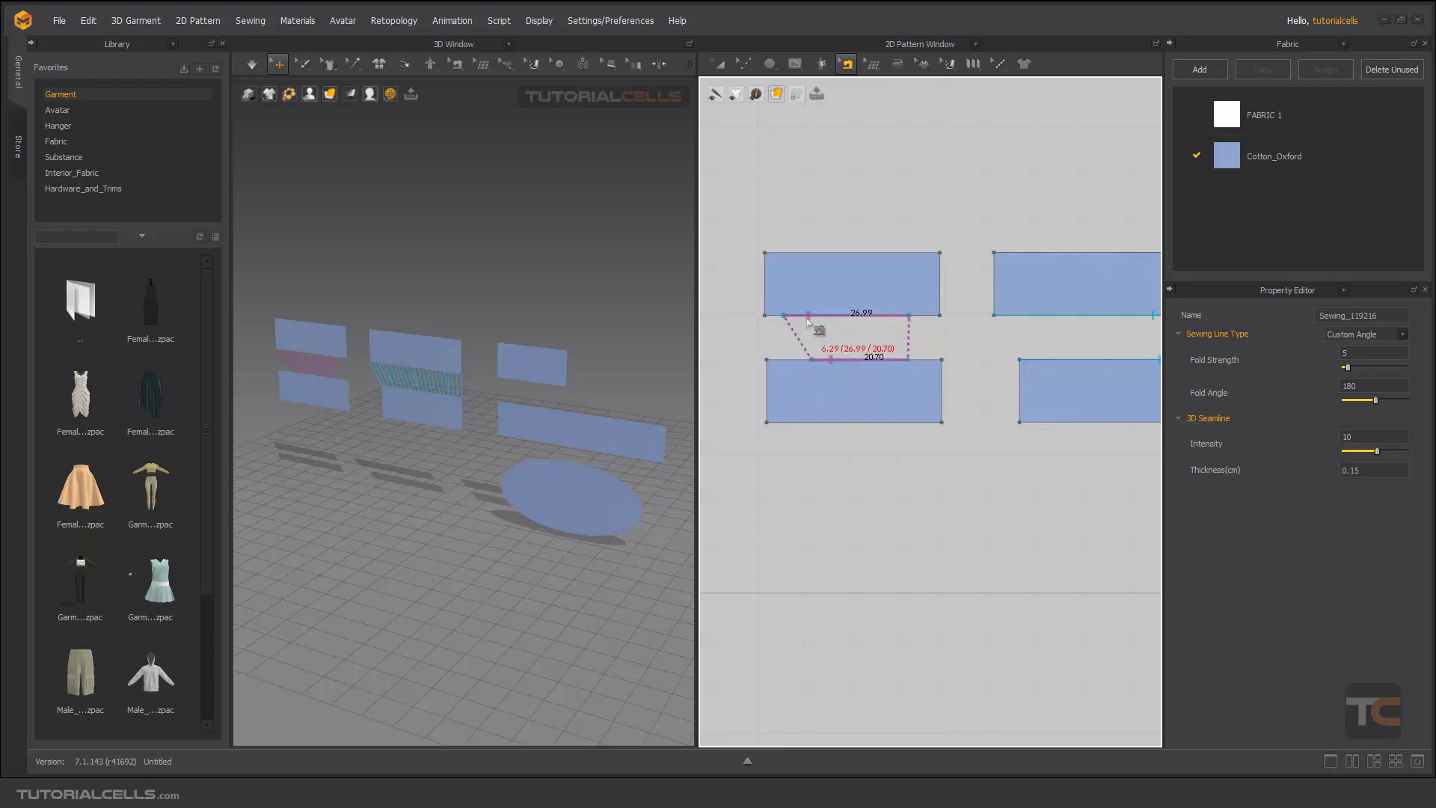
pyautogui.moveTo(909, 314); pyautogui.dragTo(922, 316)
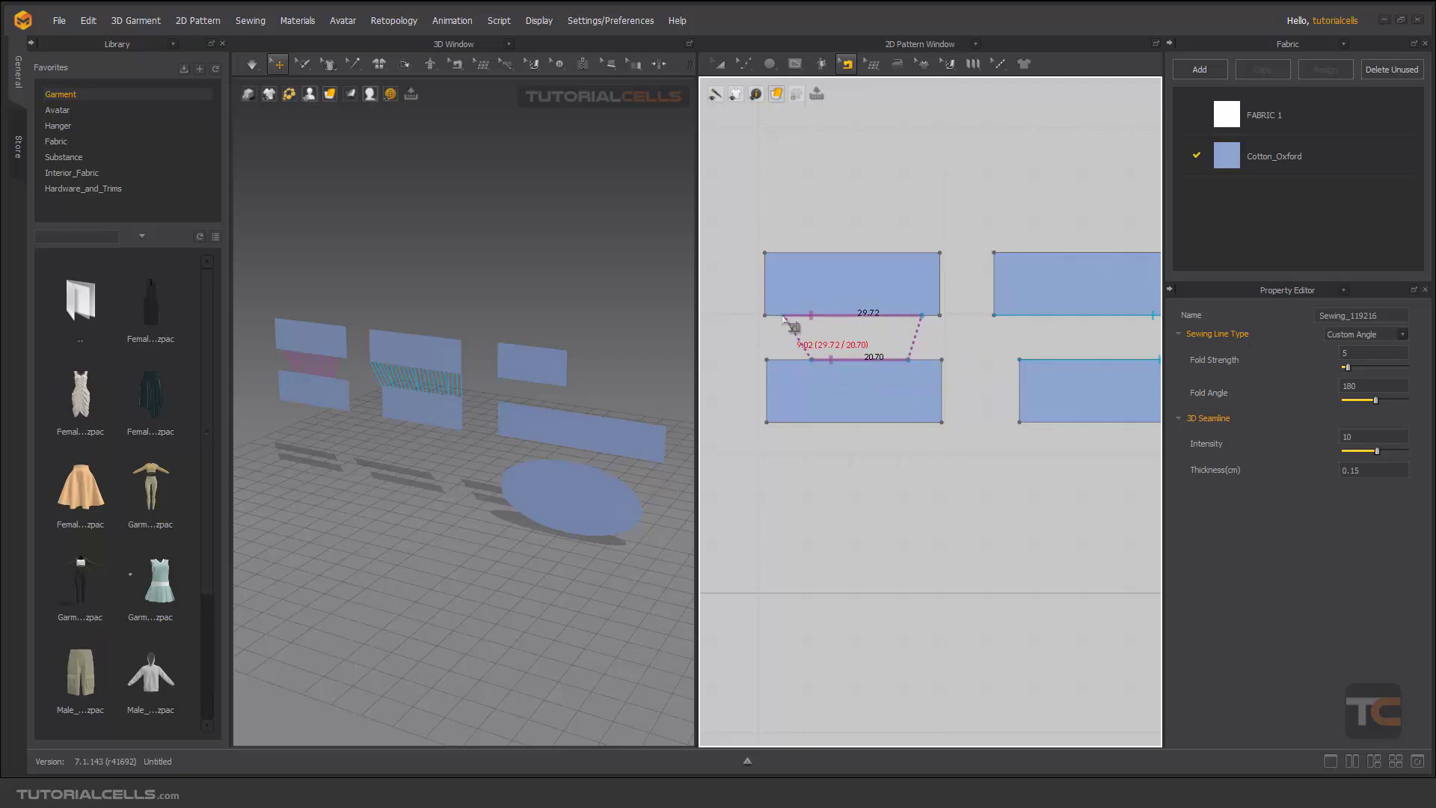
pyautogui.moveTo(784, 315); pyautogui.dragTo(825, 315)
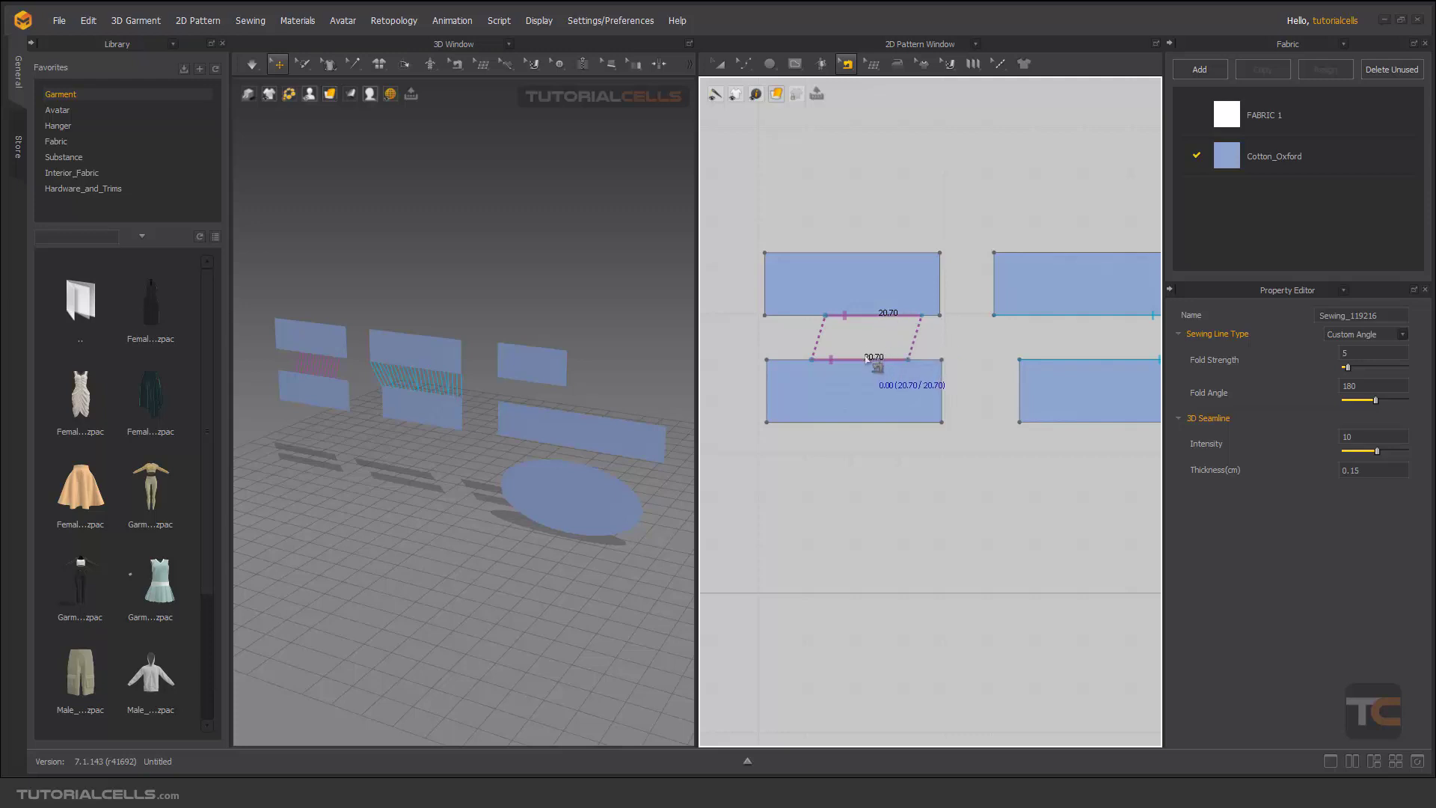
# Step: Freeze the upper rectangles of the first and second sewn pairs in the 3D view
pyautogui.moveTo(996, 337); pyautogui.dragTo(826, 325, button='middle')
pyautogui.click(854, 311)
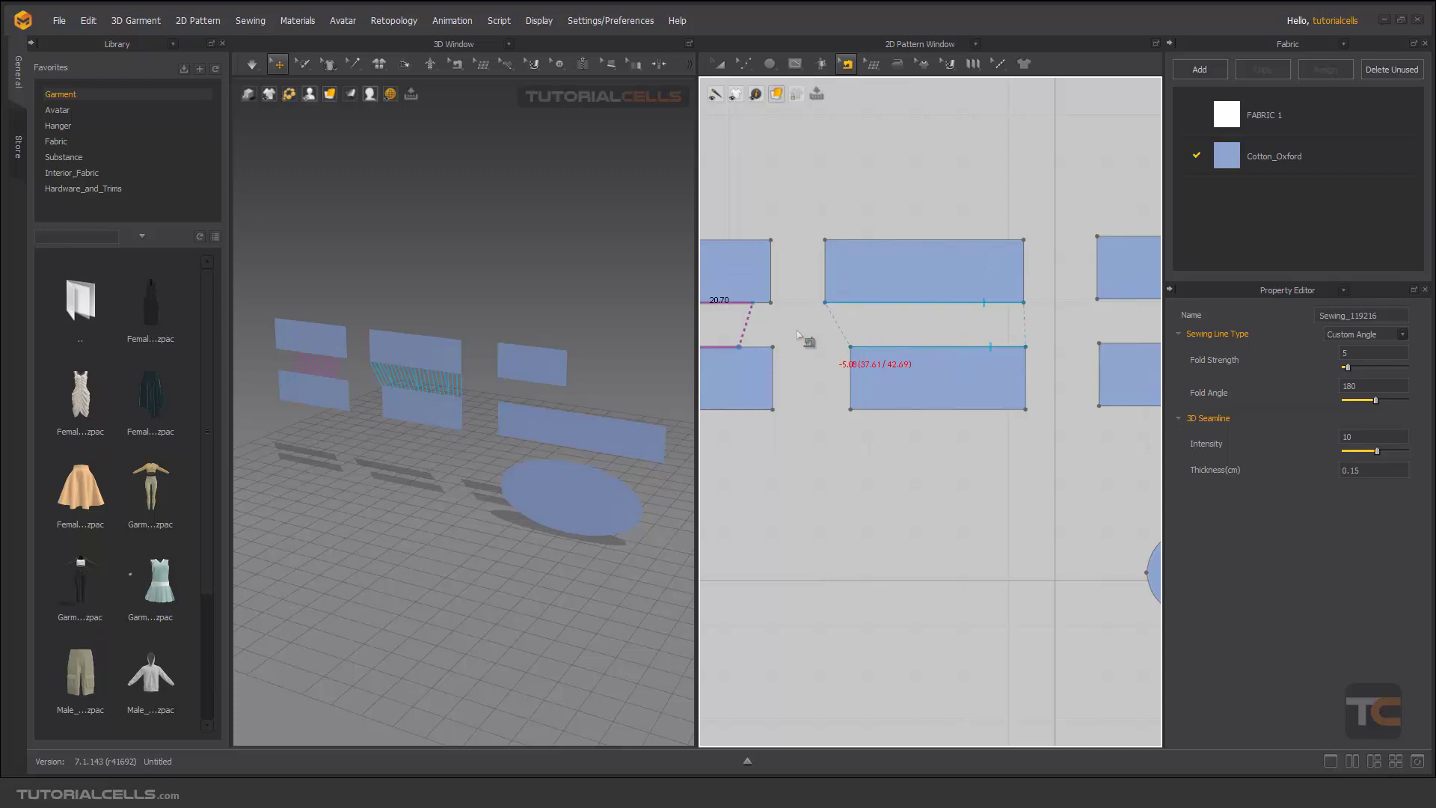
pyautogui.scroll(-4, 420, 401)
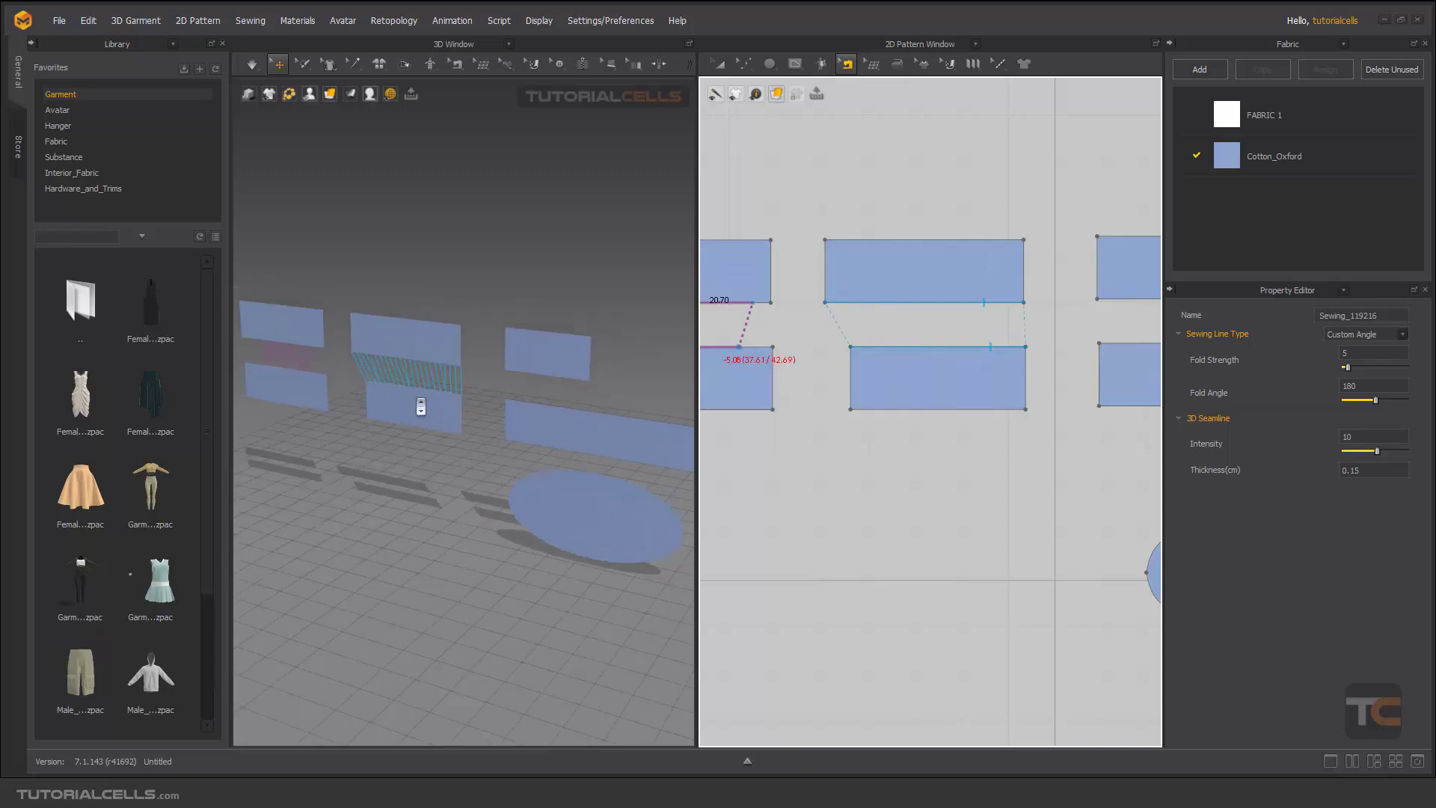
pyautogui.moveTo(369, 404); pyautogui.dragTo(534, 426, button='middle')
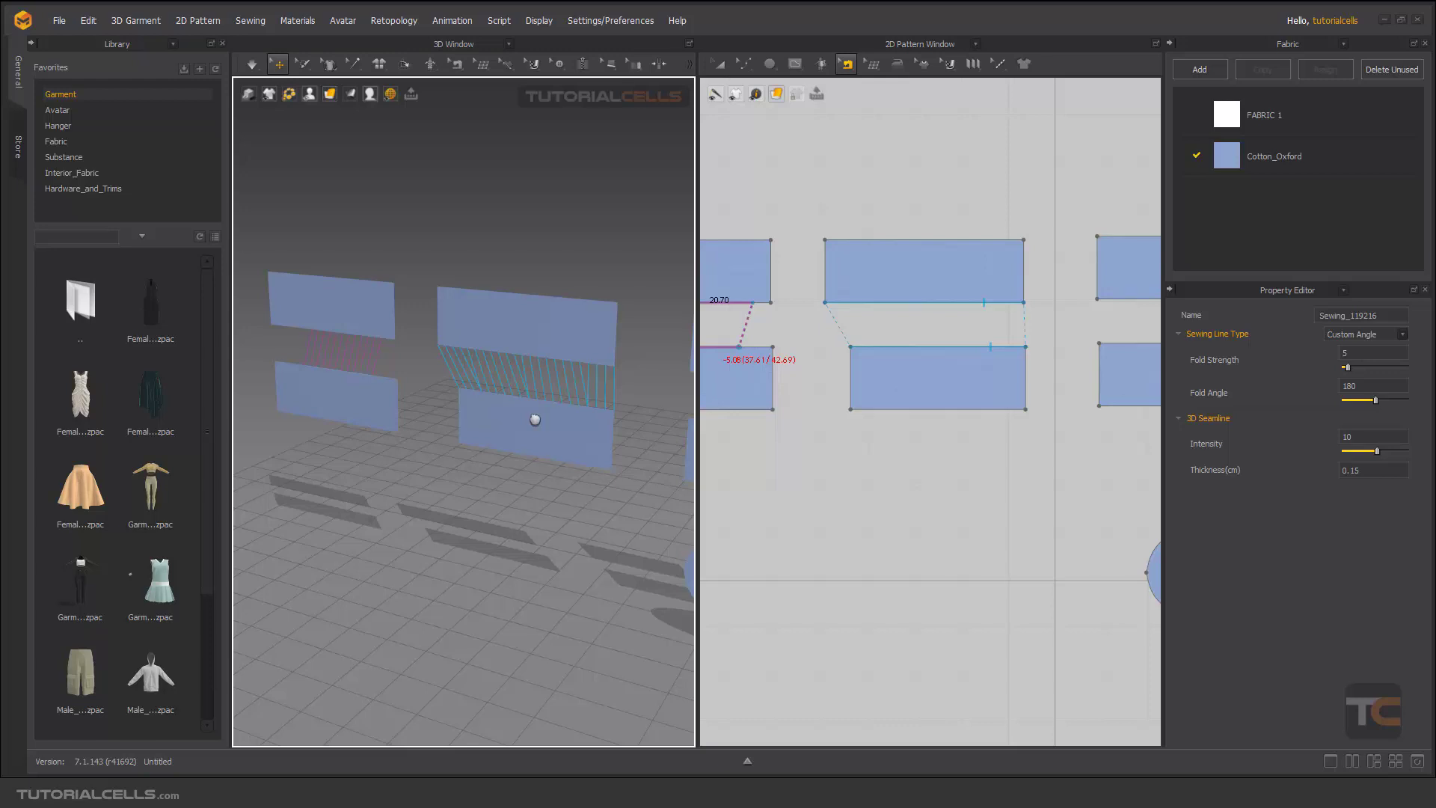
pyautogui.scroll(-5, 535, 419)
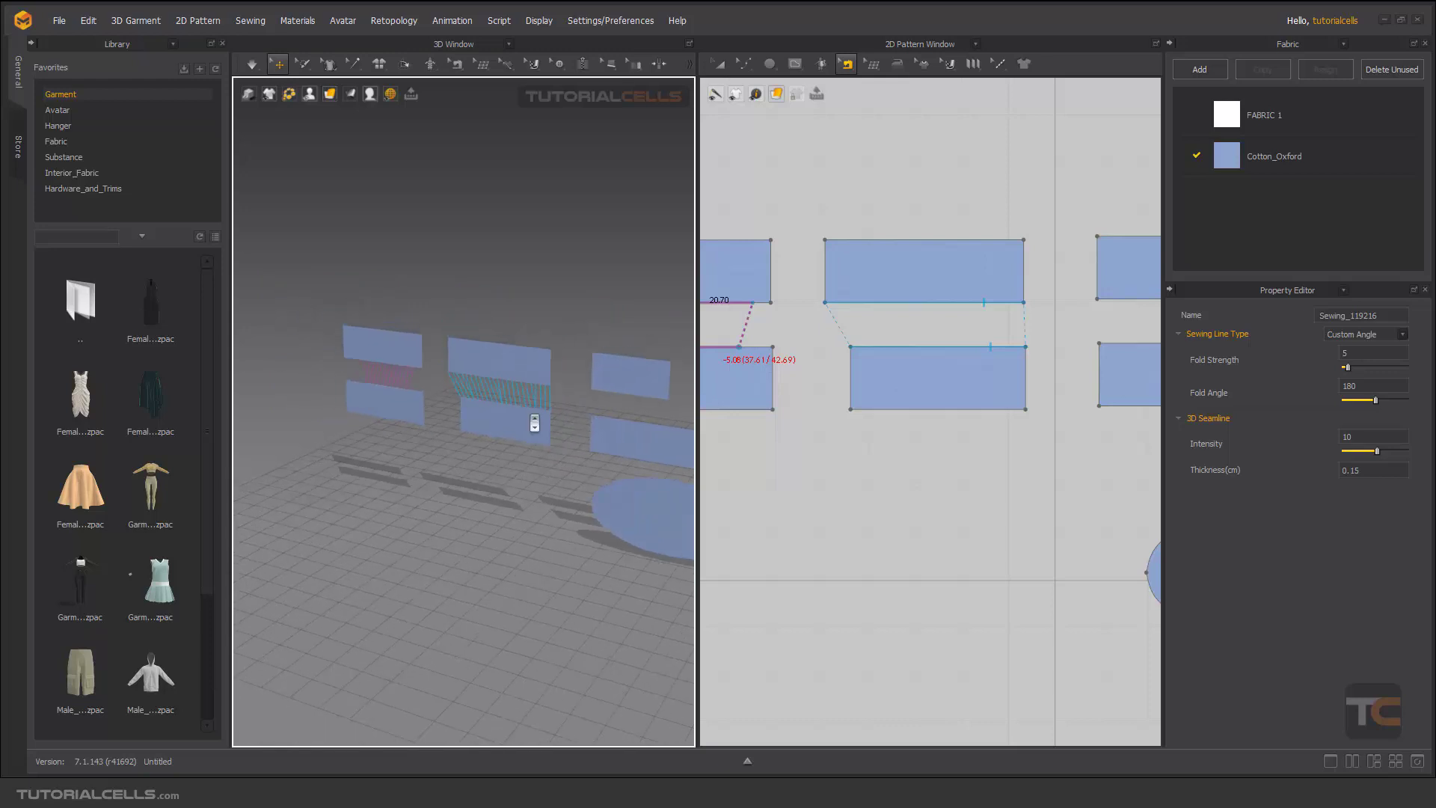
pyautogui.moveTo(562, 414); pyautogui.dragTo(535, 395, button='middle')
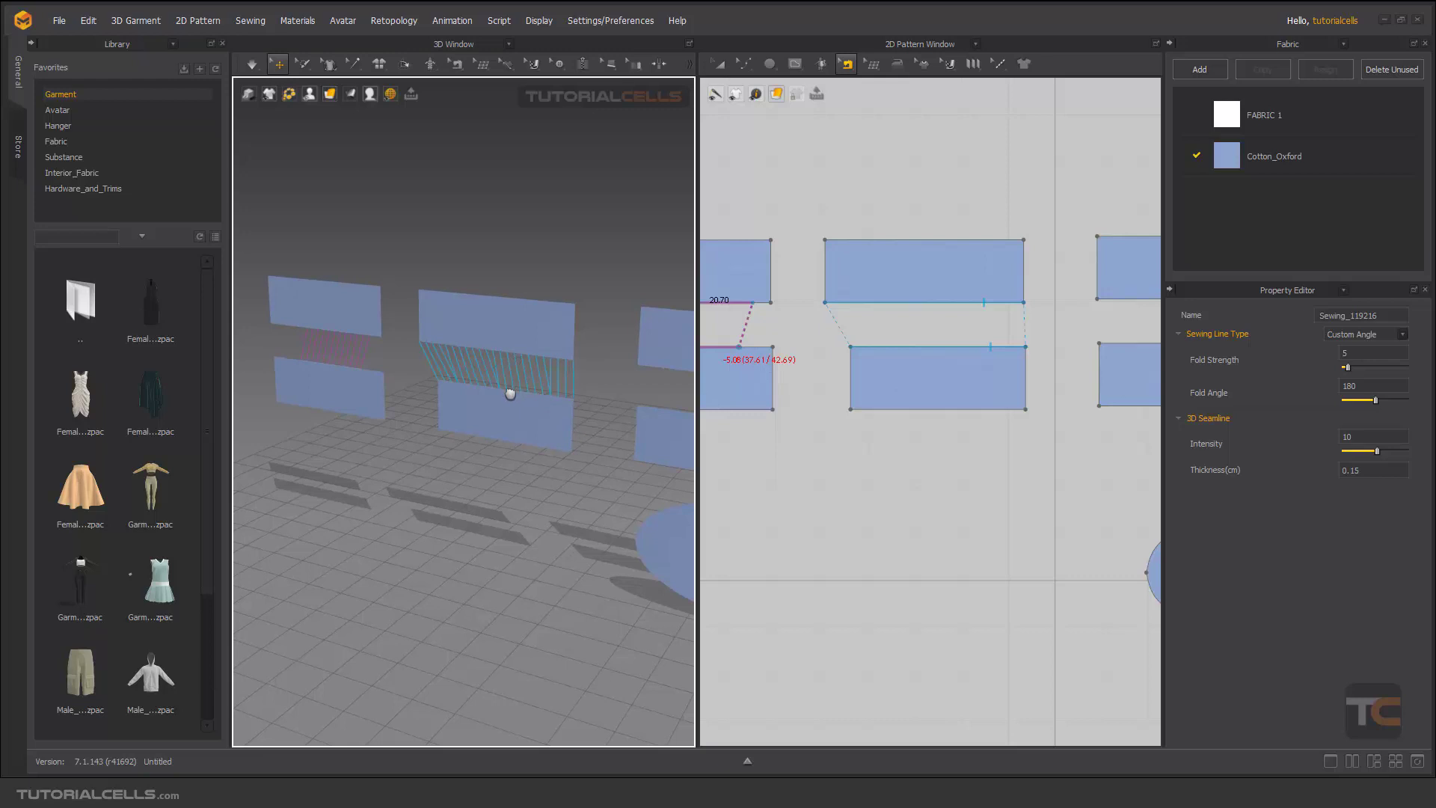
pyautogui.click(355, 320)
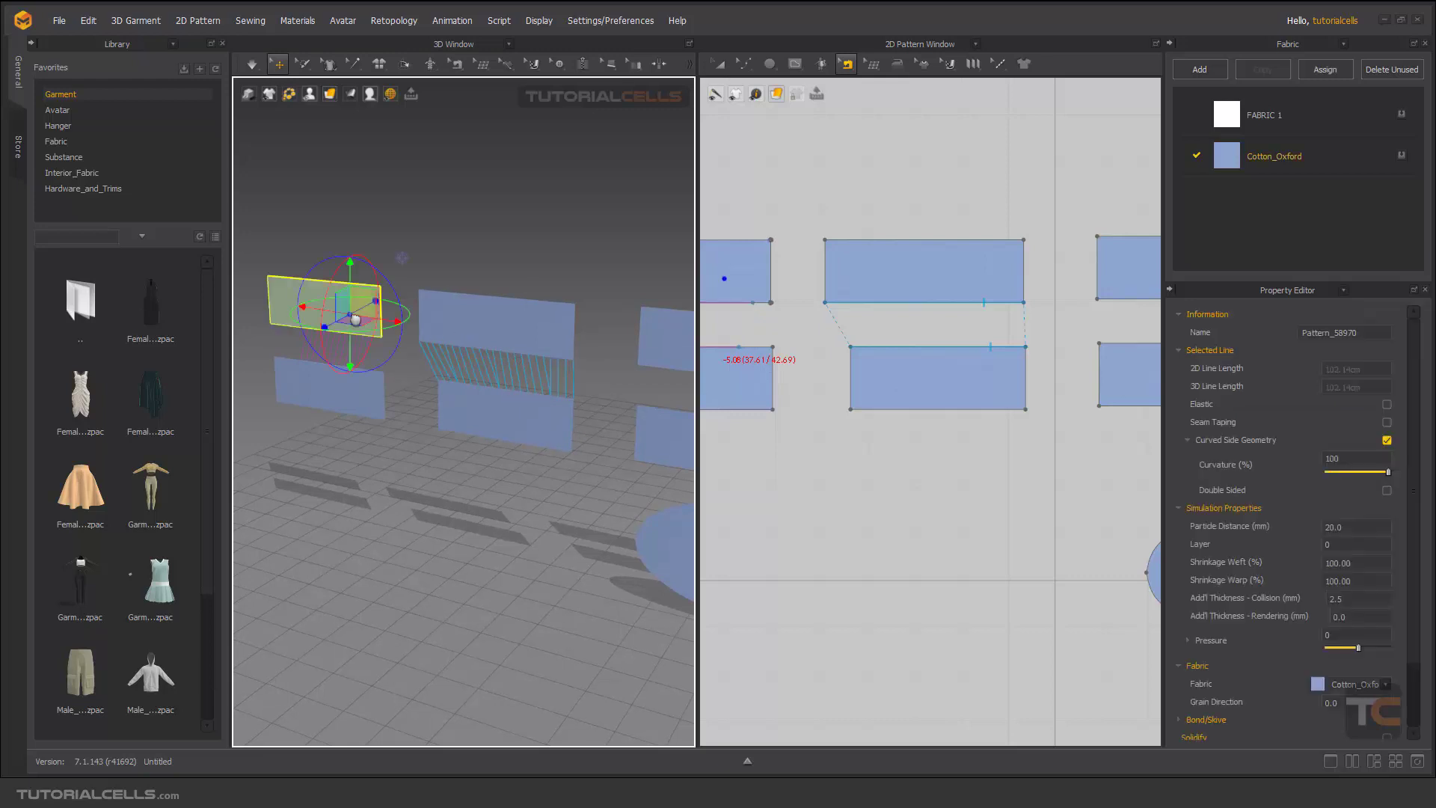
pyautogui.keyDown('shift'); pyautogui.click(462, 319); pyautogui.keyUp('shift')
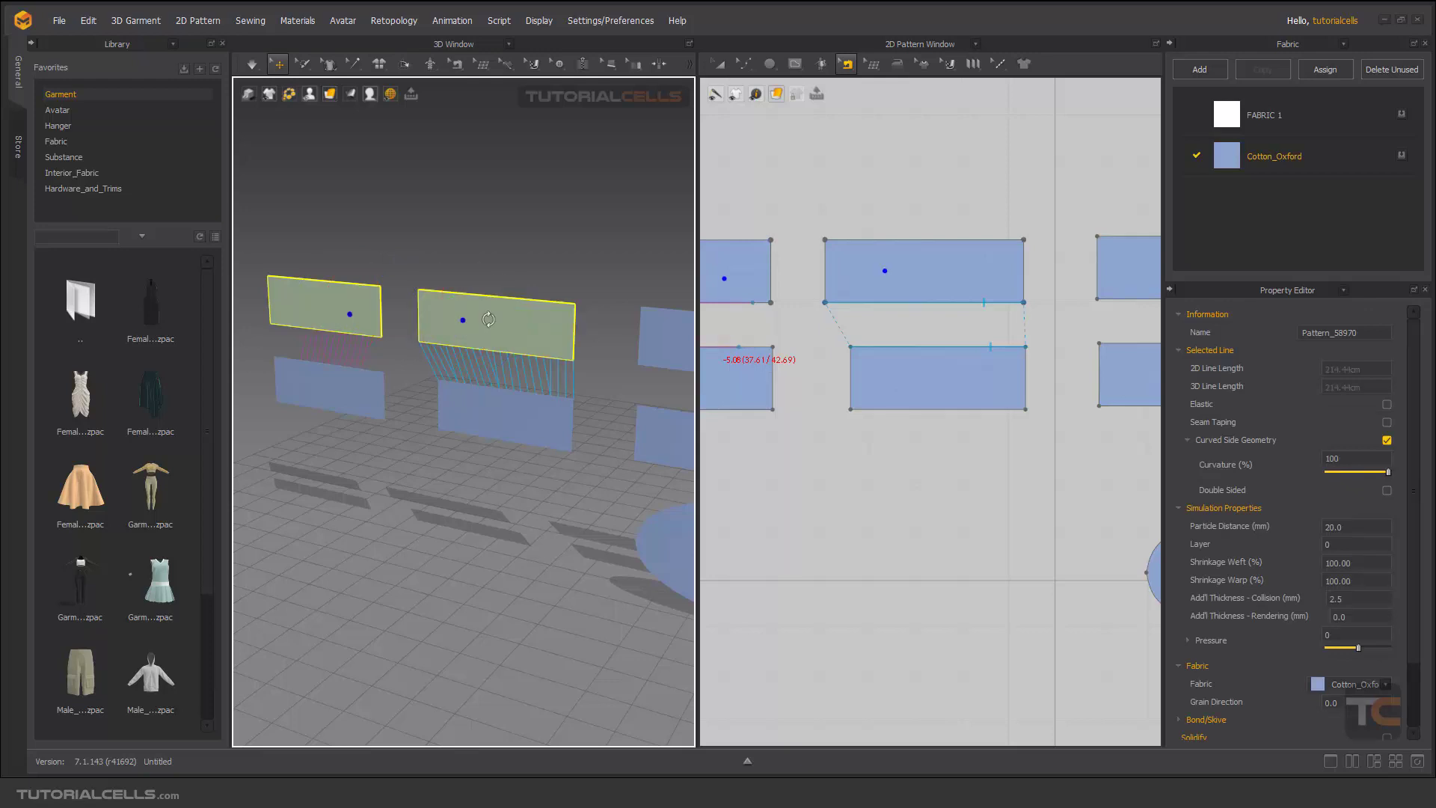
pyautogui.rightClick(493, 320)
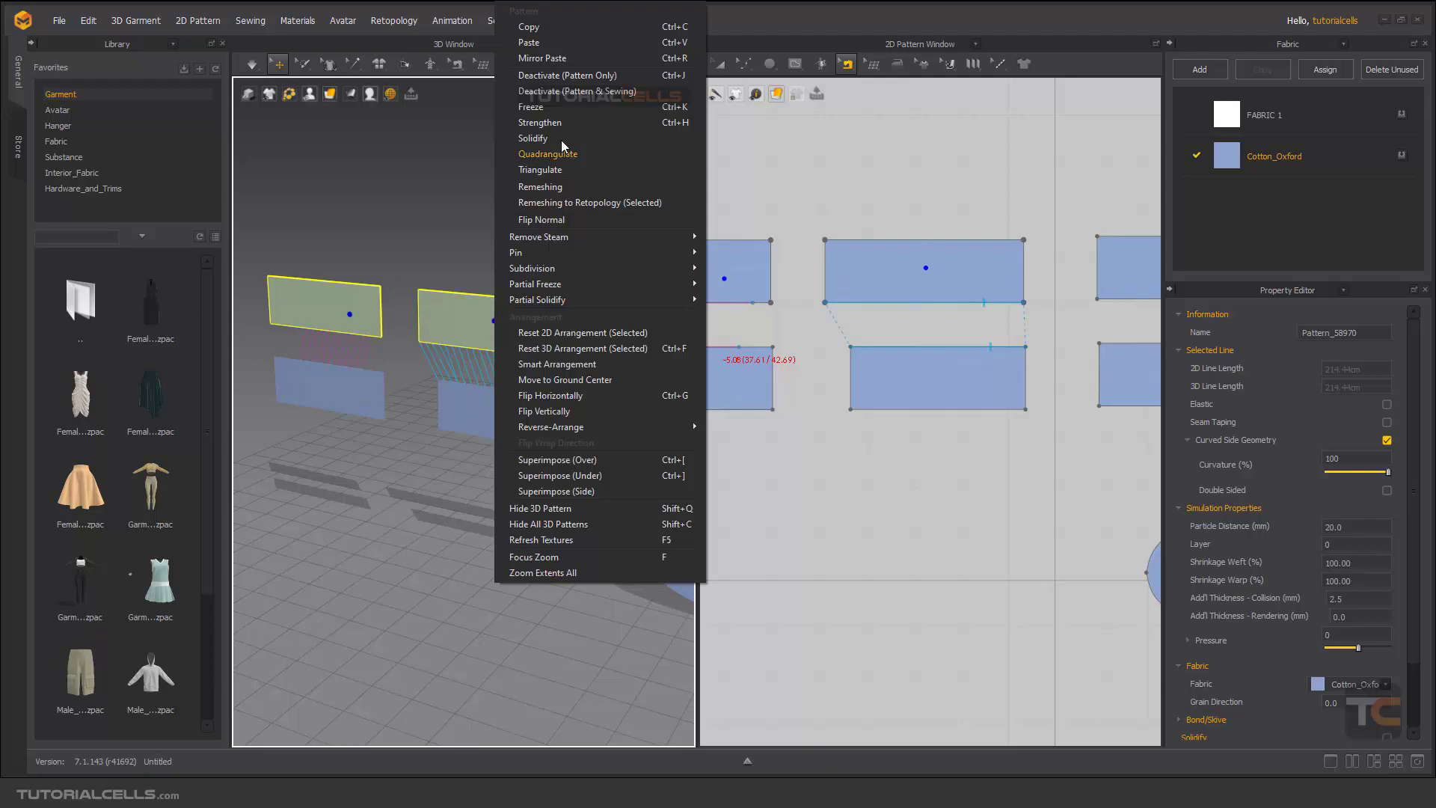
pyautogui.click(562, 111)
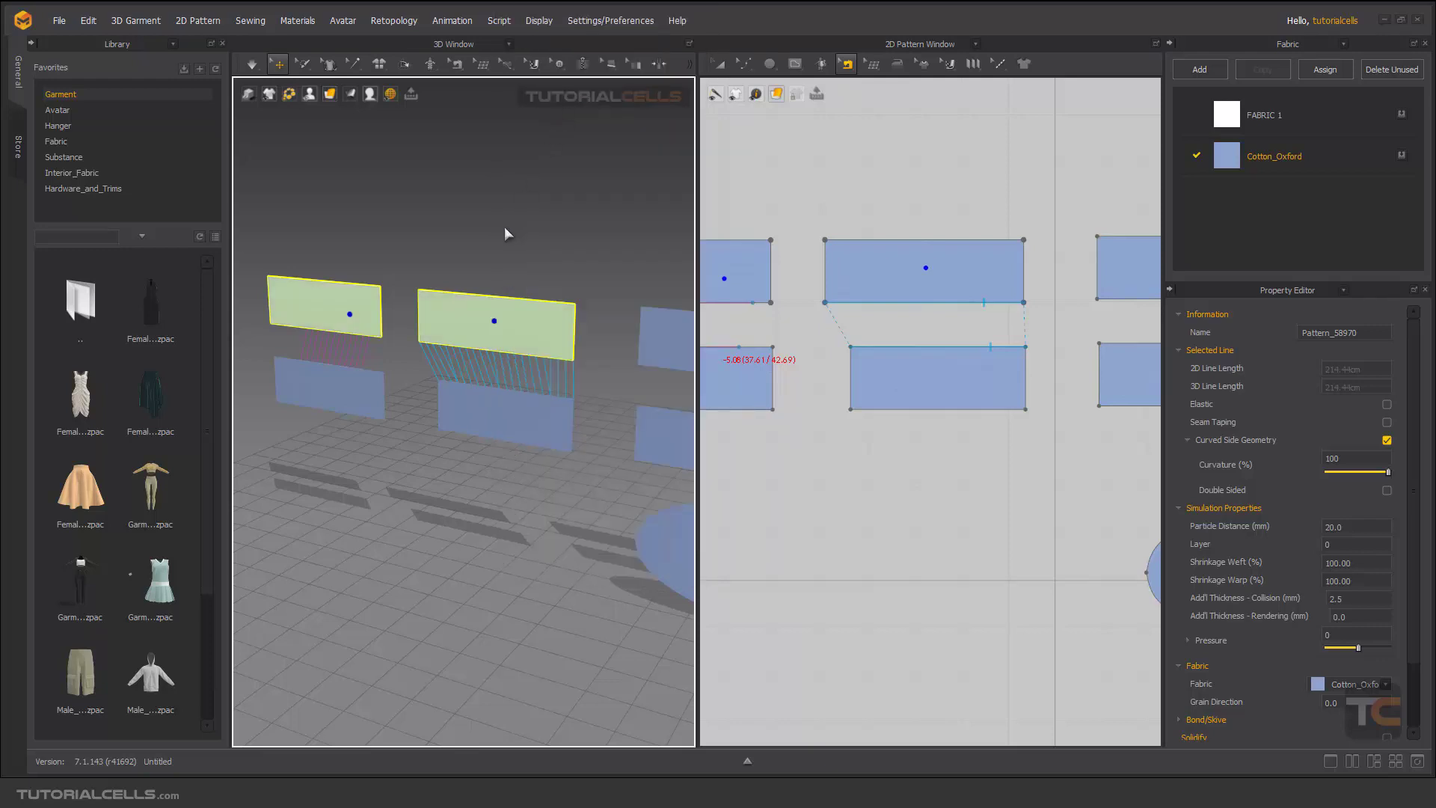
# Step: Run the simulation and tug the second pair's lower rectangle to test its full-width seam
pyautogui.moveTo(505, 230); pyautogui.dragTo(480, 254, button='middle')
pyautogui.scroll(2, 478, 281)
pyautogui.scroll(-3, 478, 281)
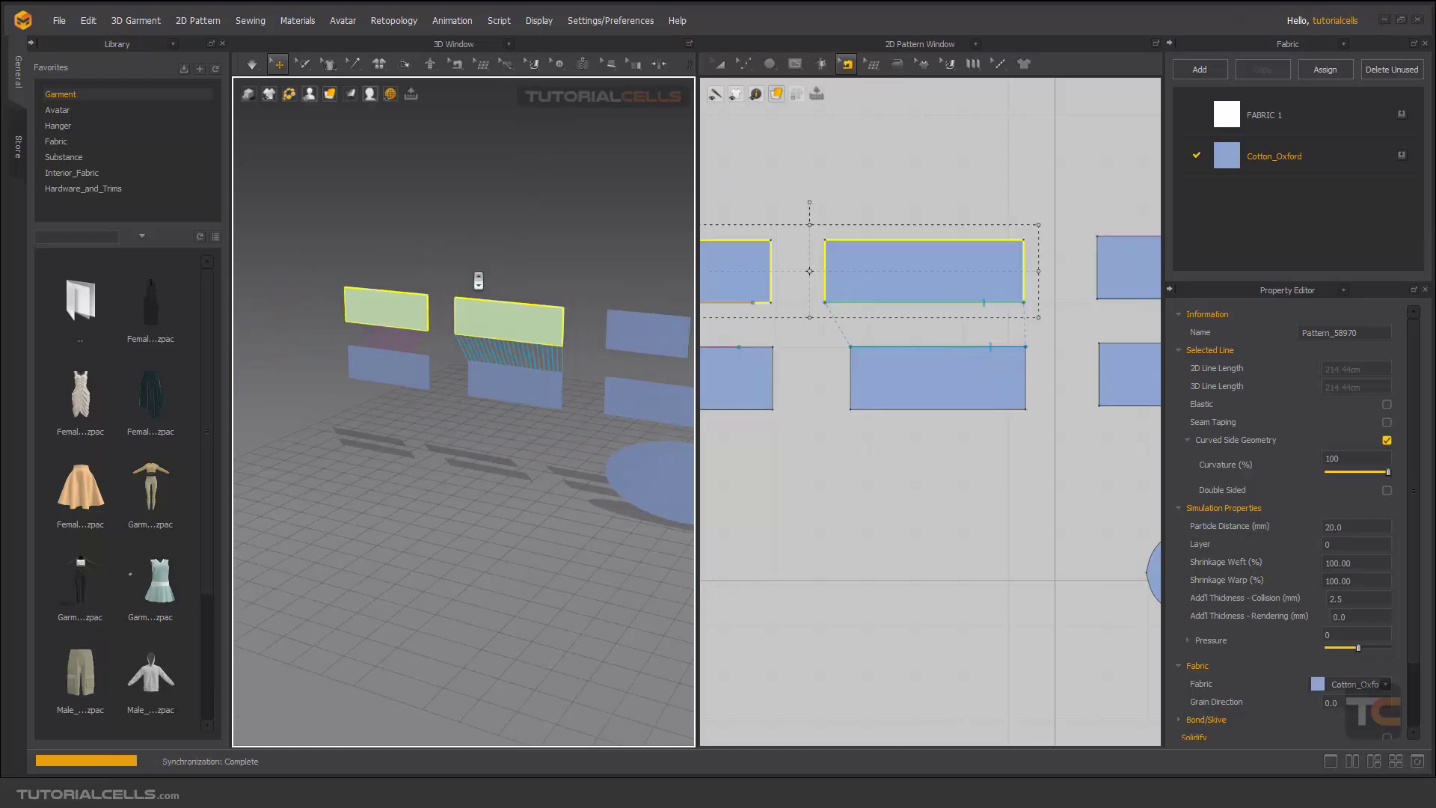
pyautogui.press('space')
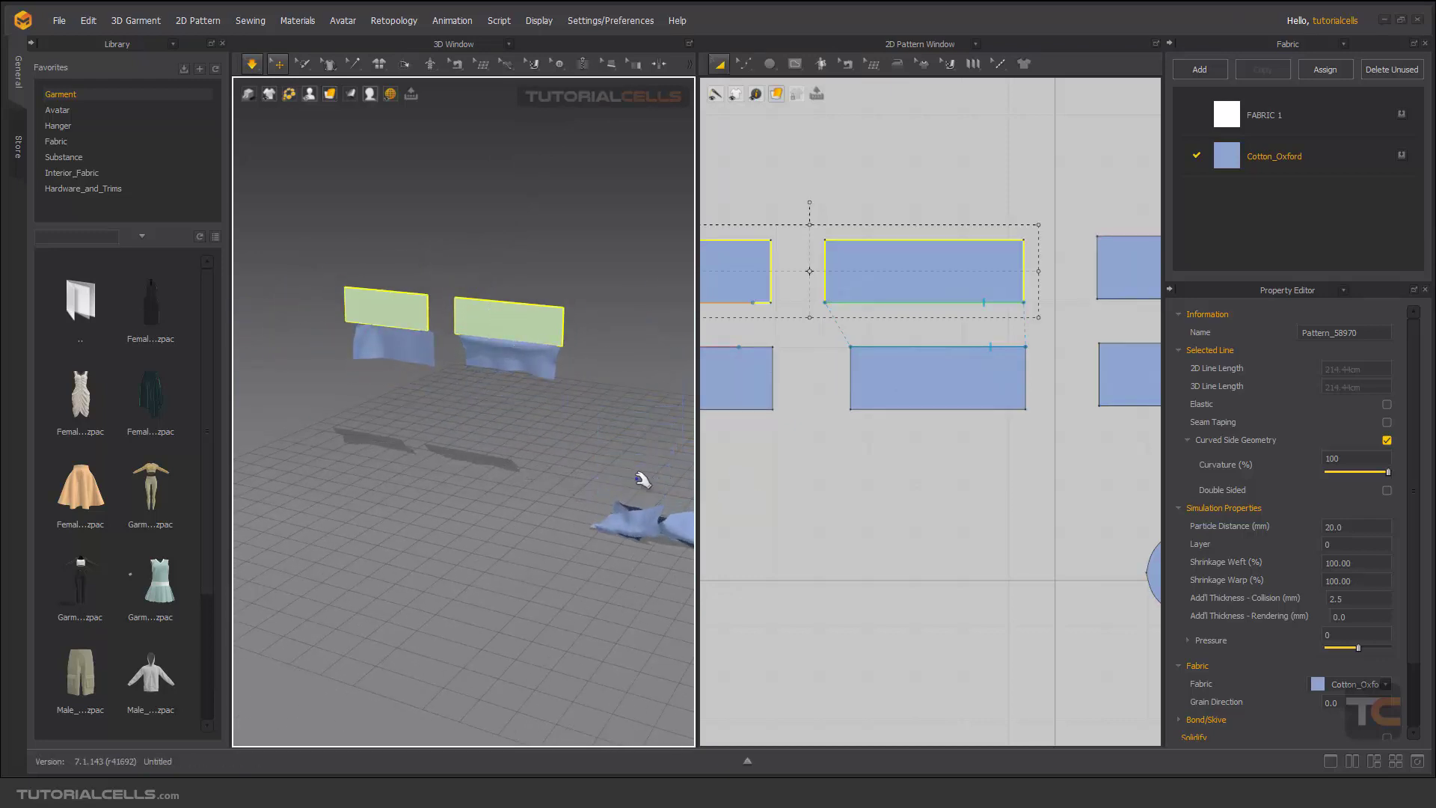
pyautogui.moveTo(638, 477); pyautogui.dragTo(484, 453, button='middle')
pyautogui.moveTo(368, 317); pyautogui.dragTo(510, 369, button='middle')
pyautogui.scroll(2, 471, 350)
pyautogui.moveTo(510, 369); pyautogui.dragTo(582, 407)
pyautogui.moveTo(478, 355); pyautogui.dragTo(449, 409)
pyautogui.moveTo(535, 374); pyautogui.dragTo(586, 425)
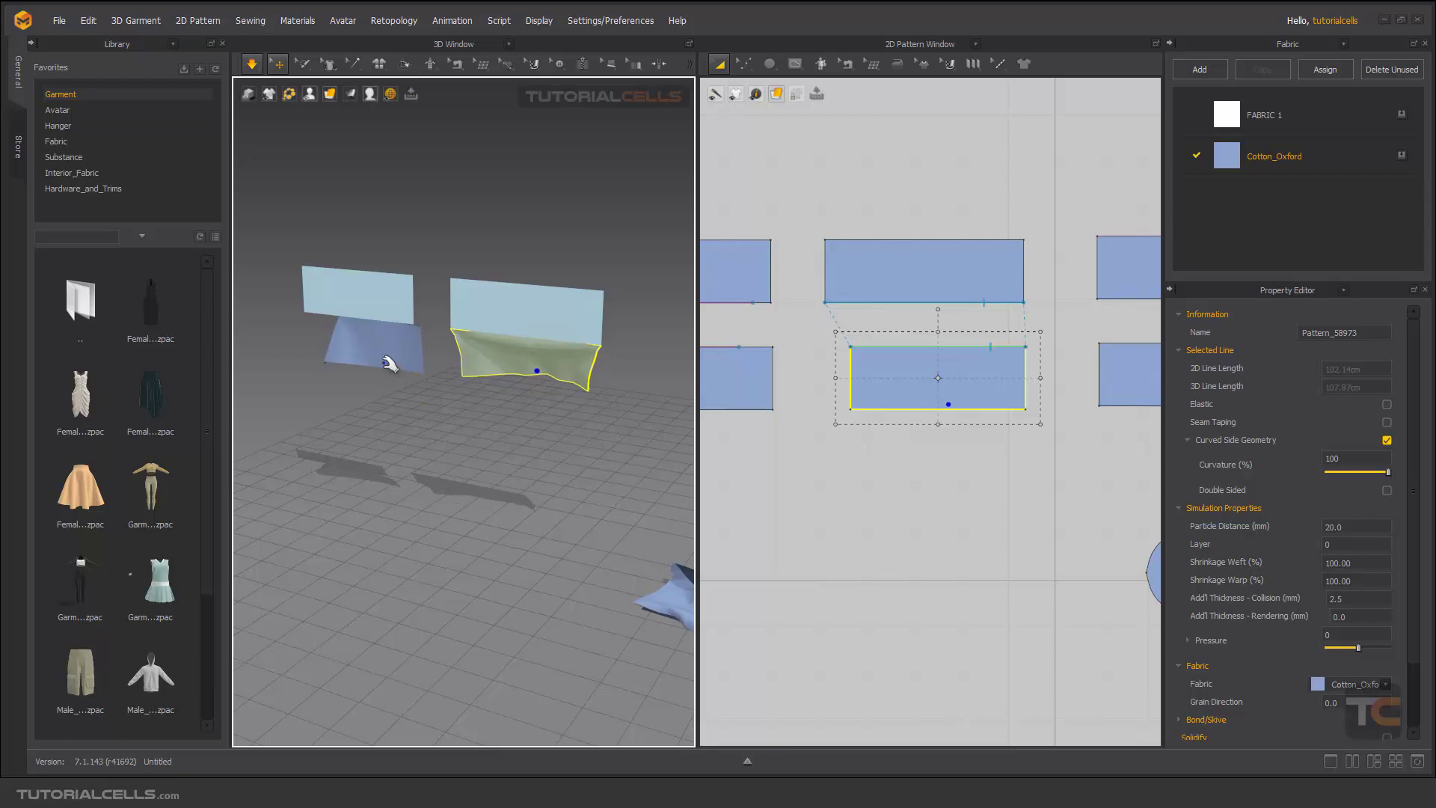
# Step: Pull the first pair's lower rectangle in several directions, and tug the second pair's again to compare the partial and gathered seams
pyautogui.moveTo(384, 362); pyautogui.dragTo(372, 387)
pyautogui.scroll(3, 398, 340)
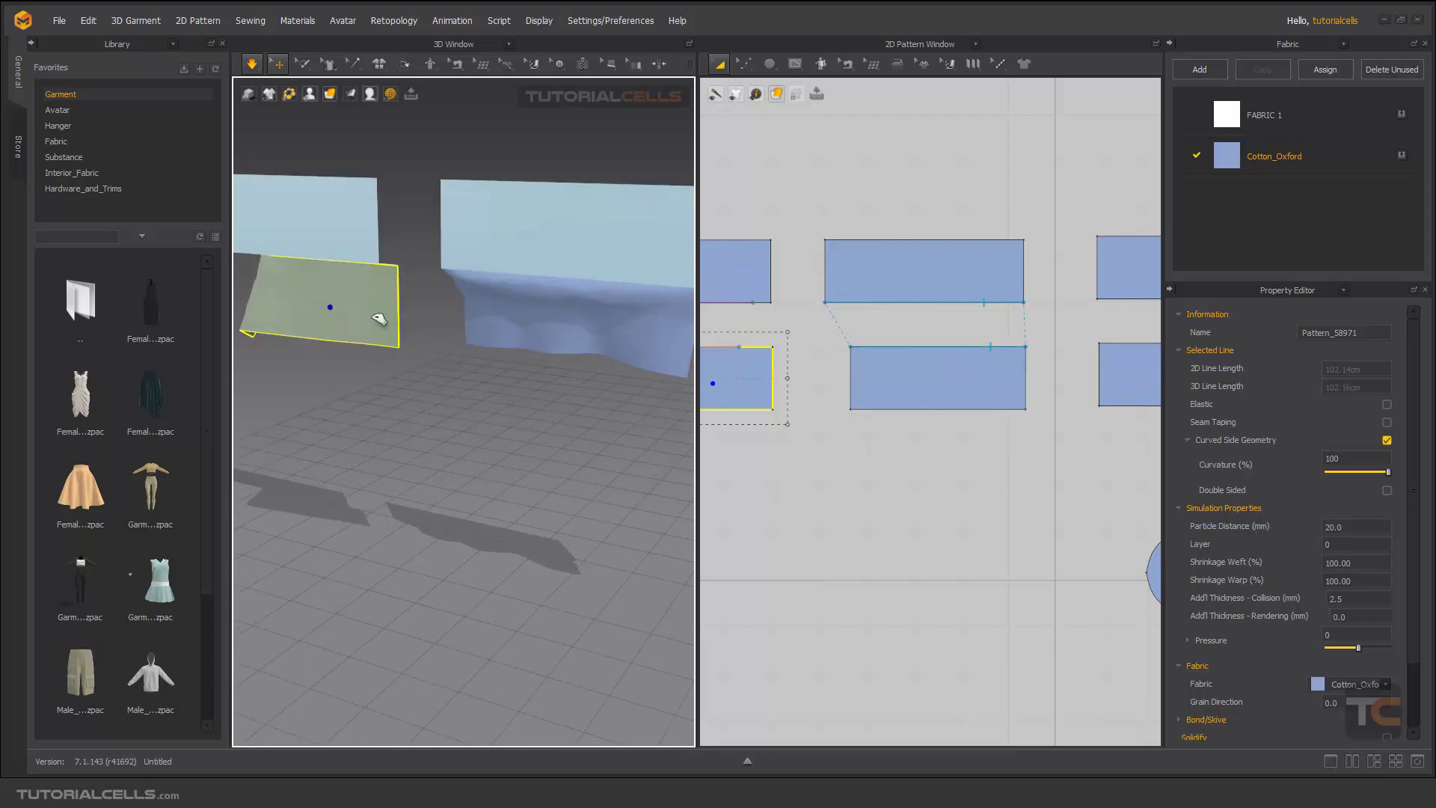
pyautogui.moveTo(379, 318); pyautogui.dragTo(323, 342)
pyautogui.moveTo(521, 311); pyautogui.dragTo(660, 346, button='middle')
pyautogui.moveTo(782, 364); pyautogui.dragTo(883, 374, button='middle')
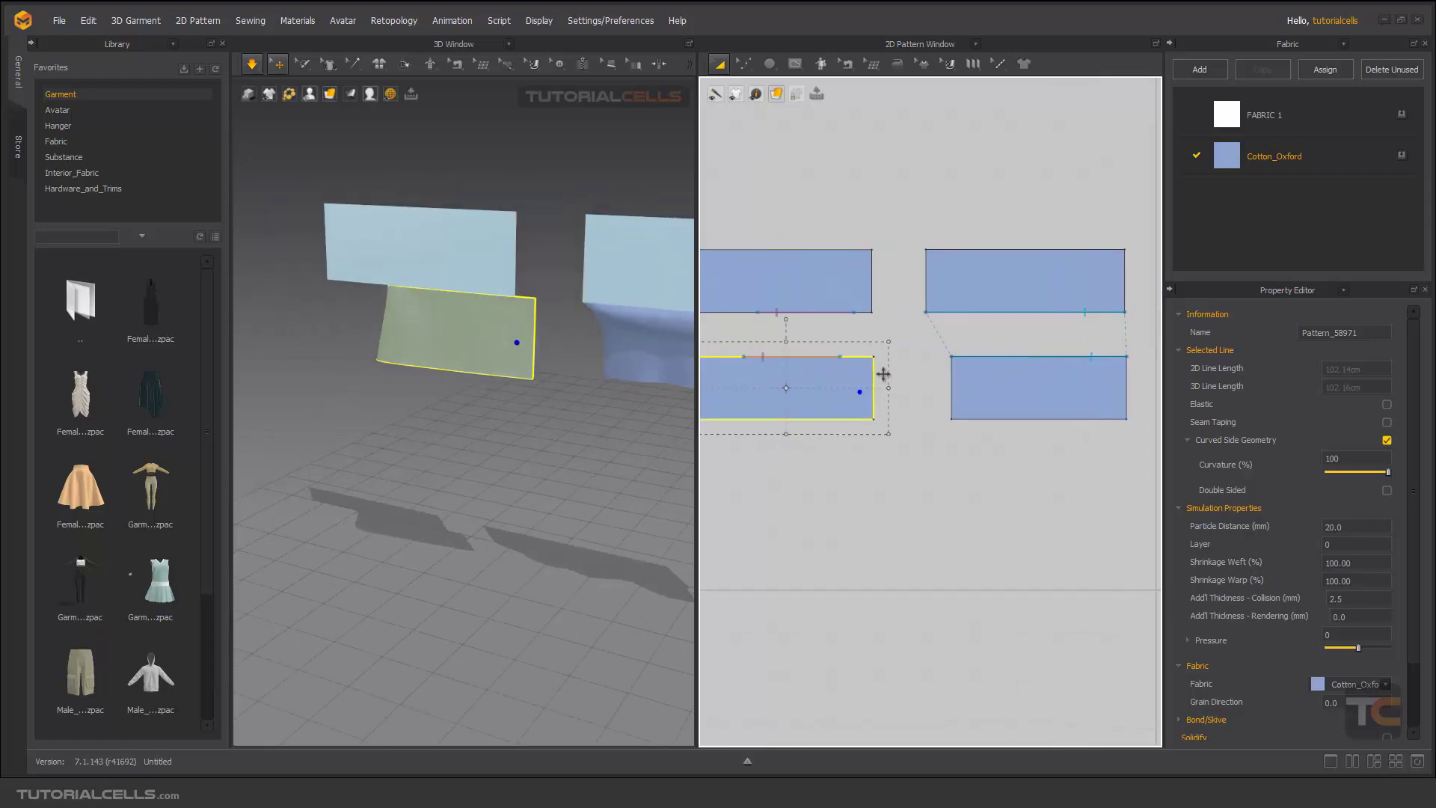
pyautogui.moveTo(883, 374); pyautogui.dragTo(907, 376, button='right')
pyautogui.scroll(2, 471, 299)
pyautogui.moveTo(387, 307); pyautogui.dragTo(376, 370)
pyautogui.moveTo(516, 305); pyautogui.dragTo(519, 350)
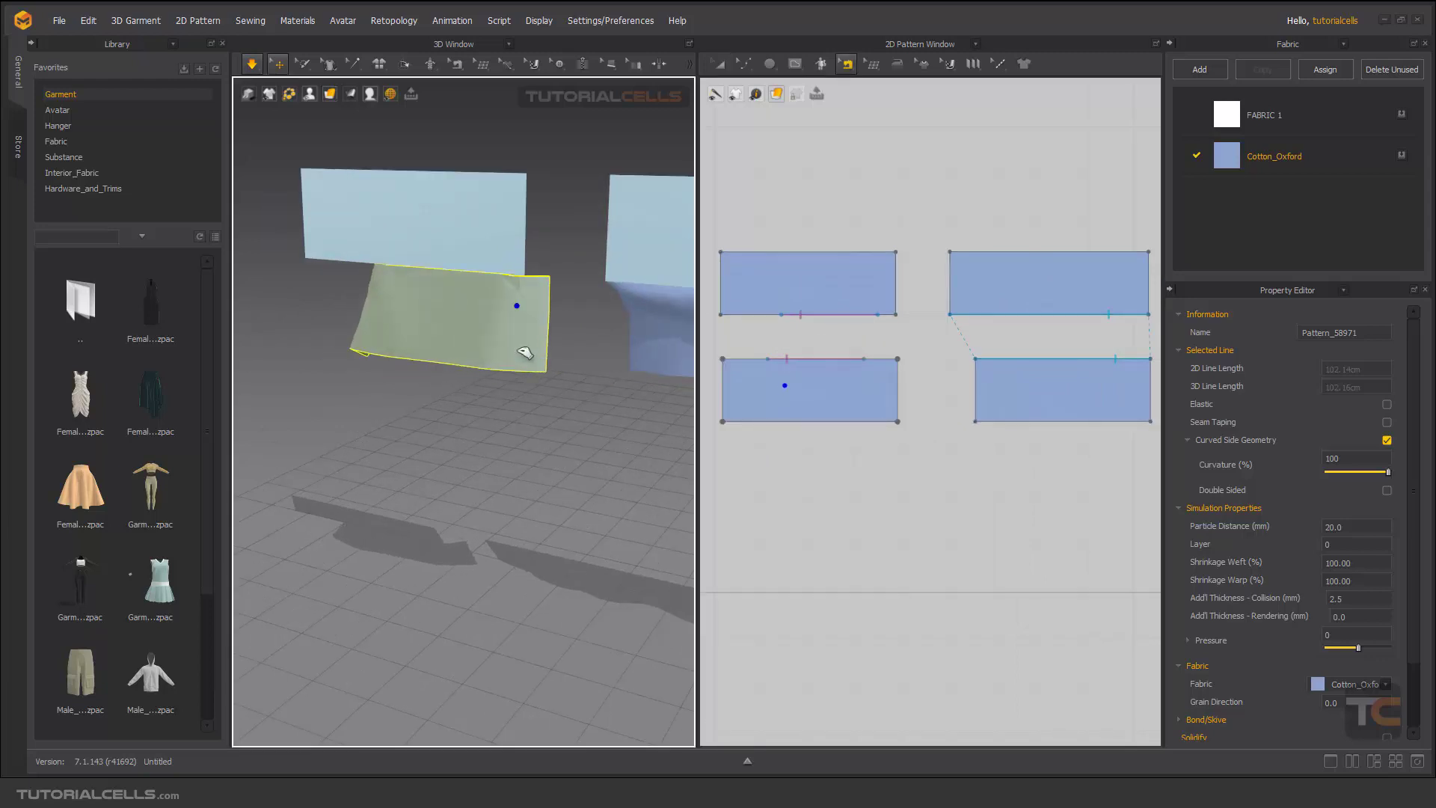
pyautogui.moveTo(545, 340); pyautogui.dragTo(373, 356, button='right')
pyautogui.moveTo(545, 337); pyautogui.dragTo(459, 329, button='right')
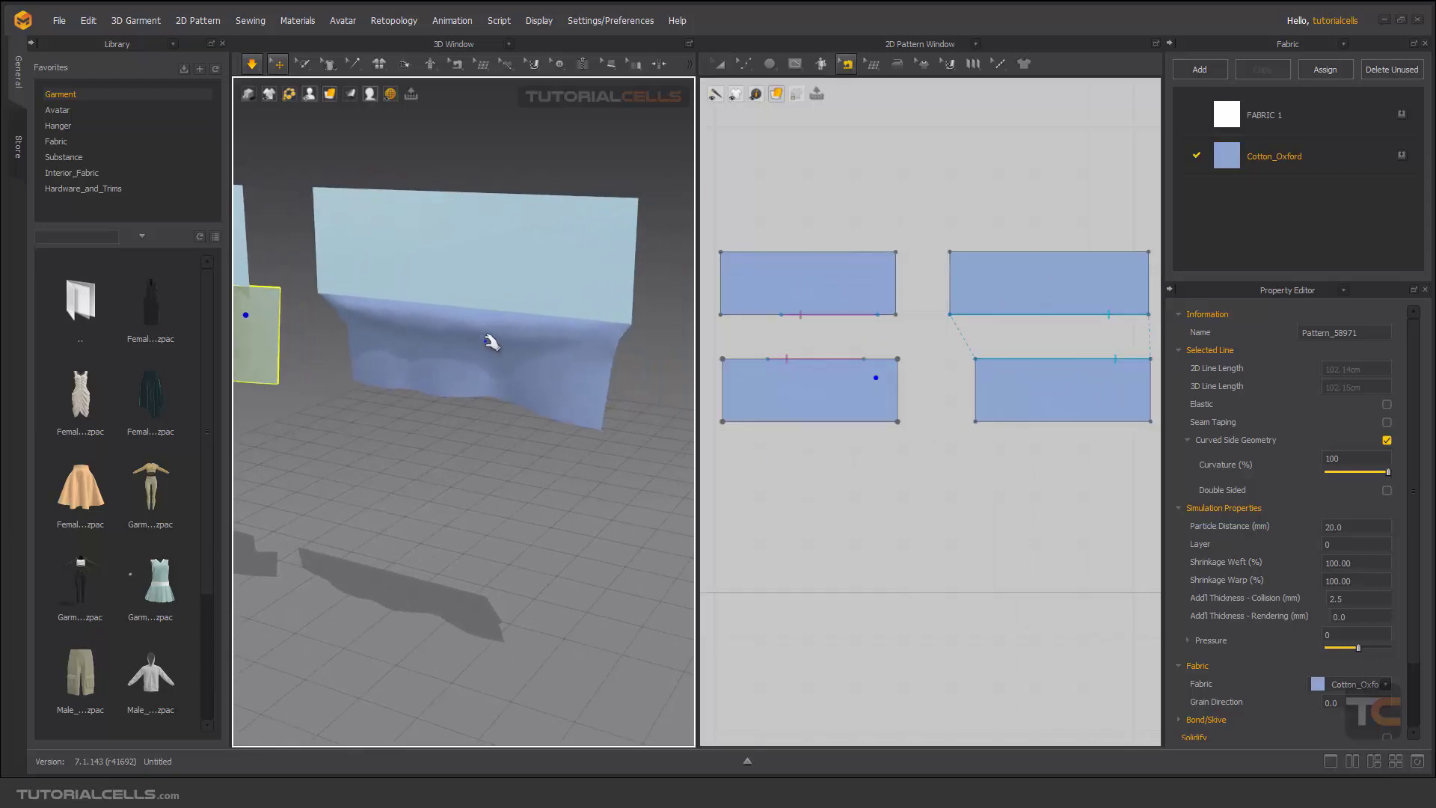
pyautogui.moveTo(486, 335); pyautogui.dragTo(493, 390)
# Step: Stop the simulation and undo the draping of the patterns
pyautogui.press('space')
pyautogui.scroll(-3, 553, 362)
pyautogui.scroll(-2, 562, 360)
pyautogui.moveTo(561, 360); pyautogui.dragTo(455, 306, button='middle')
pyautogui.hotkey('ctrl', 'z')
pyautogui.hotkey('ctrl', 'z')
pyautogui.hotkey('ctrl', 'z')
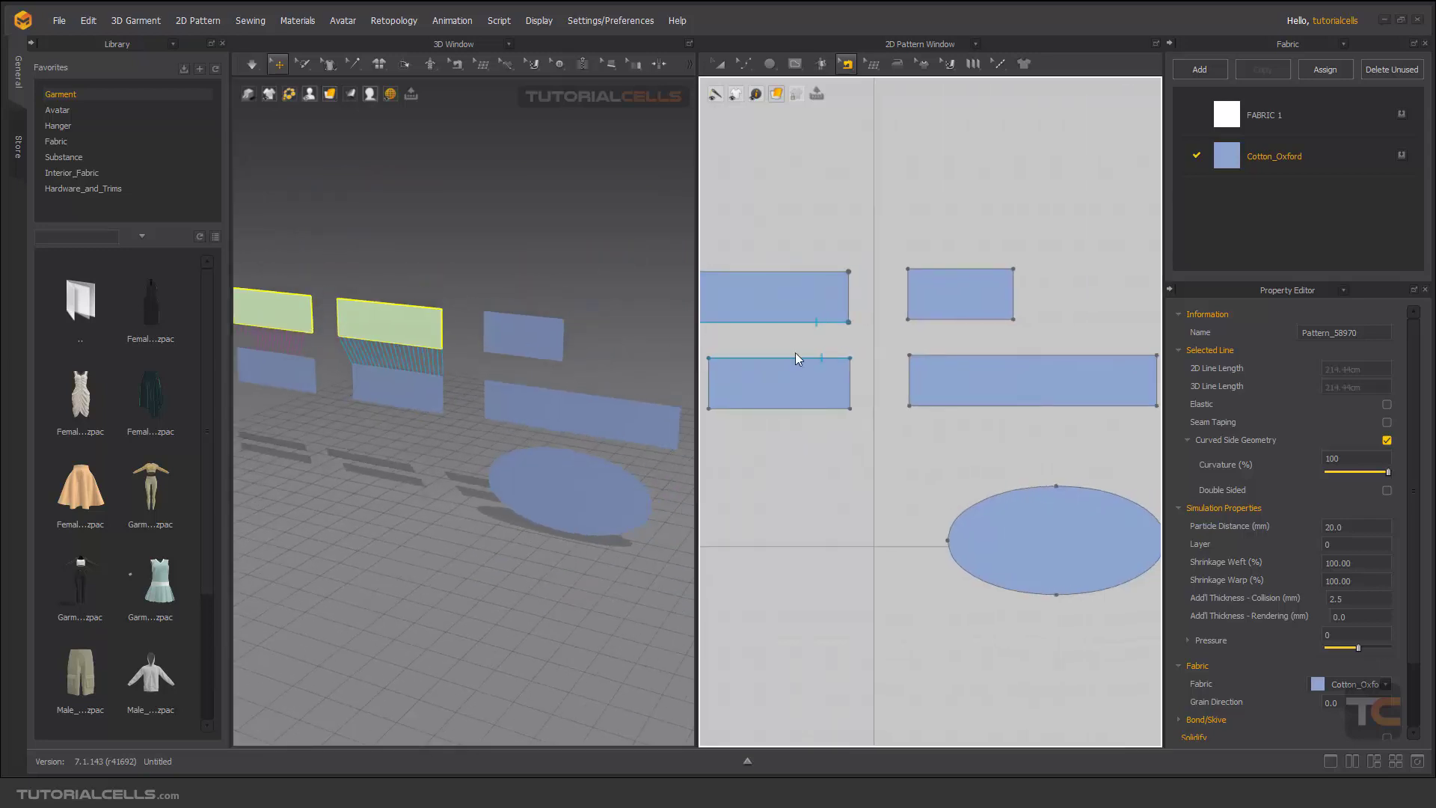
# Step: Delete the seams of the second and first rectangle pairs with Edit Sewing
pyautogui.scroll(-3, 796, 358)
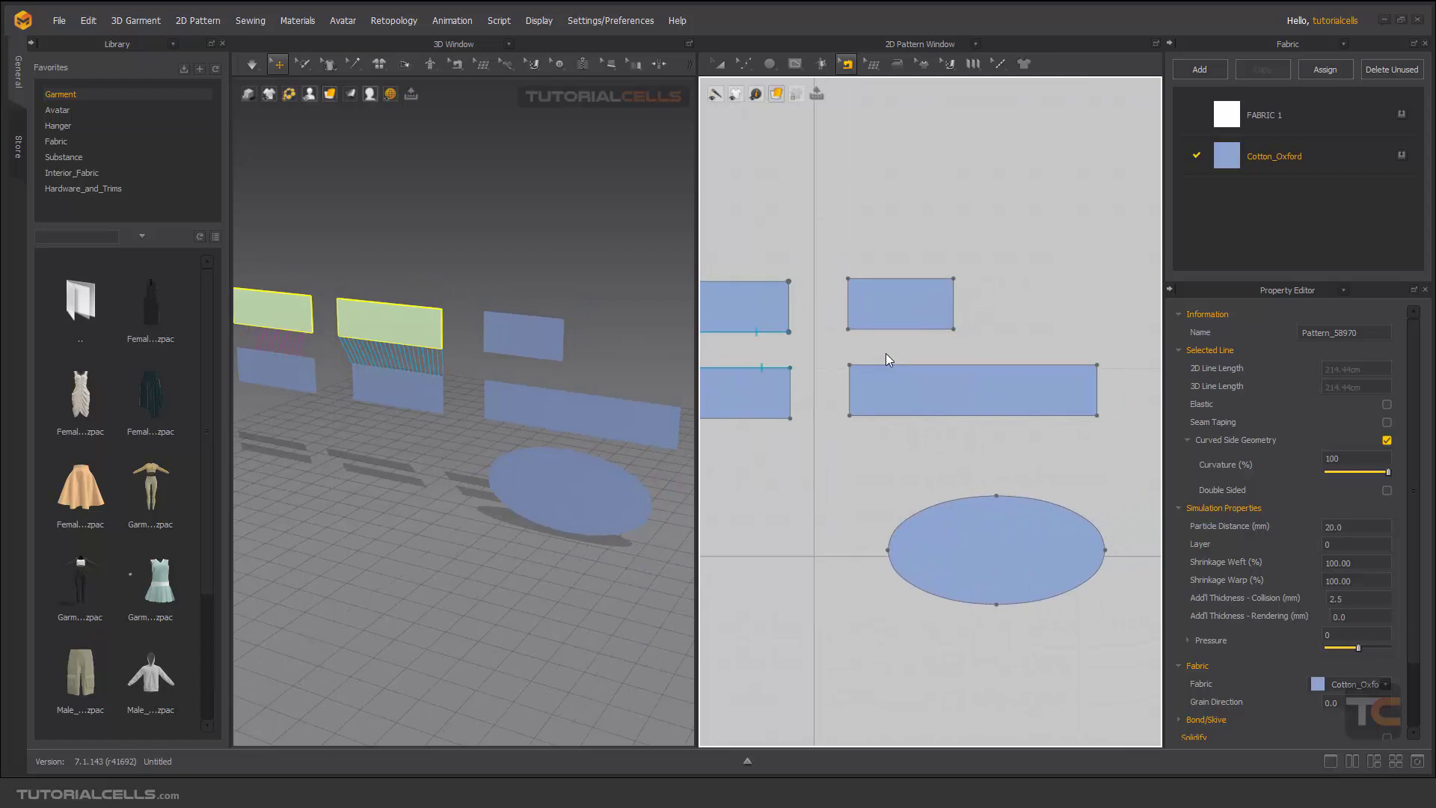
pyautogui.moveTo(842, 371); pyautogui.dragTo(984, 375, button='right')
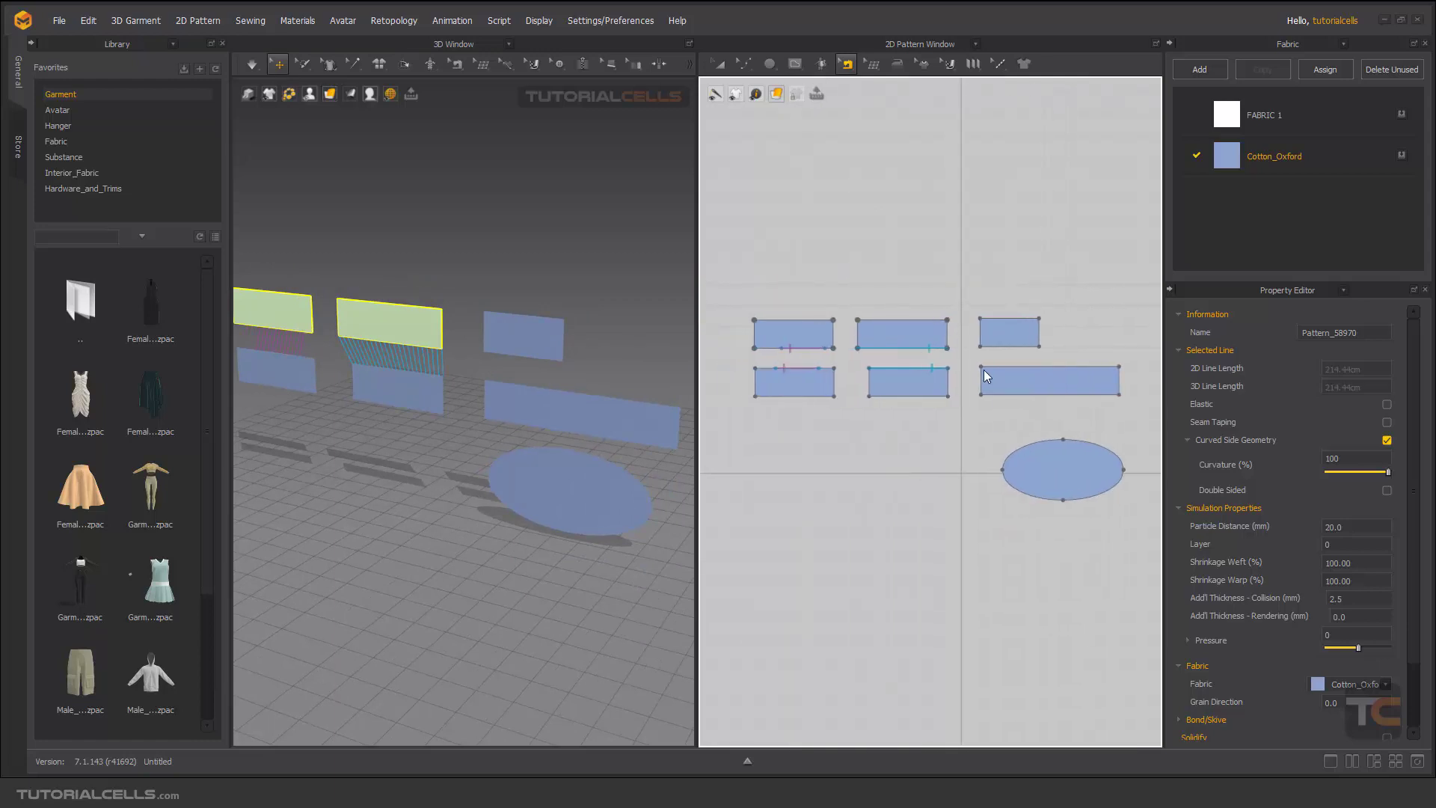
pyautogui.click(912, 347)
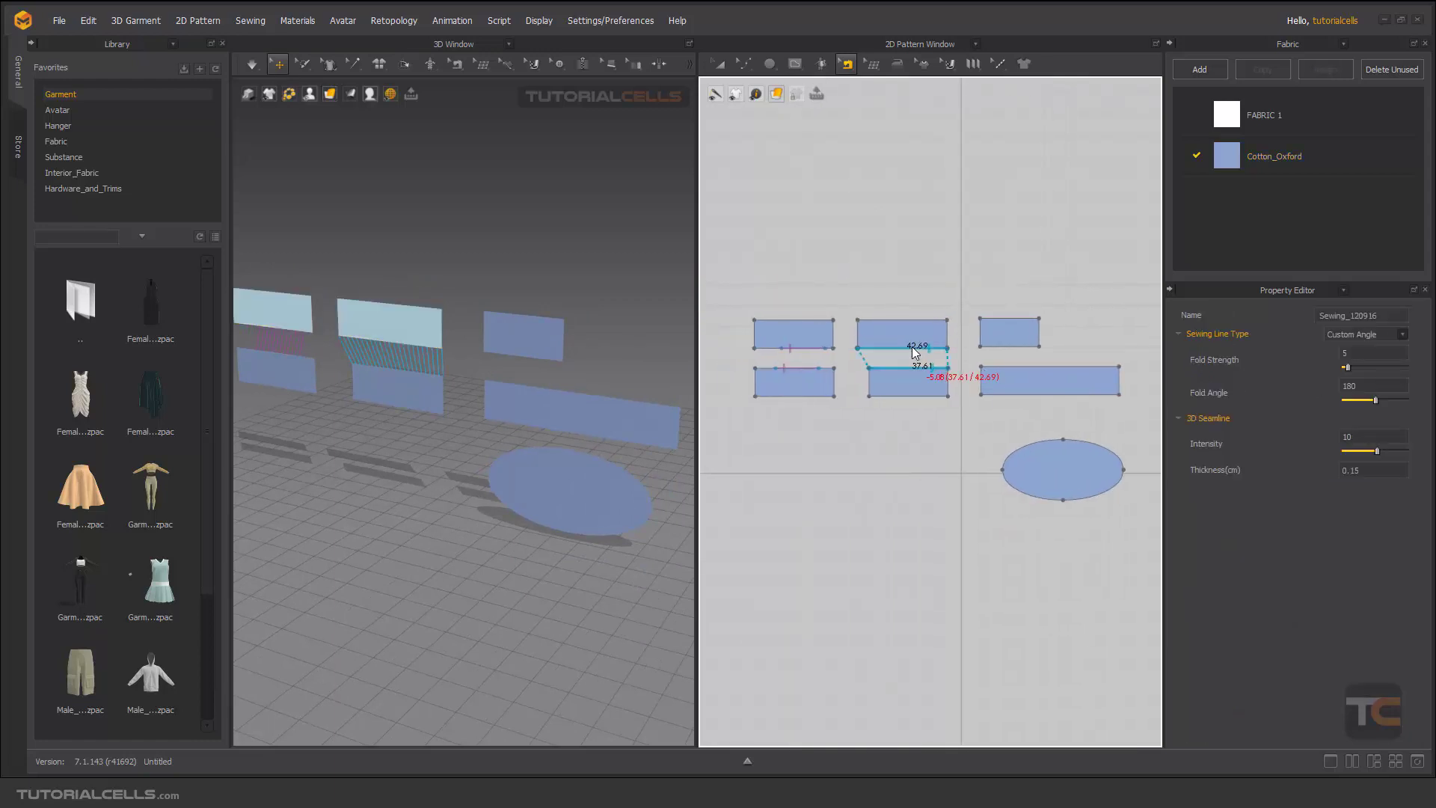
pyautogui.click(809, 347)
pyautogui.scroll(3, 809, 347)
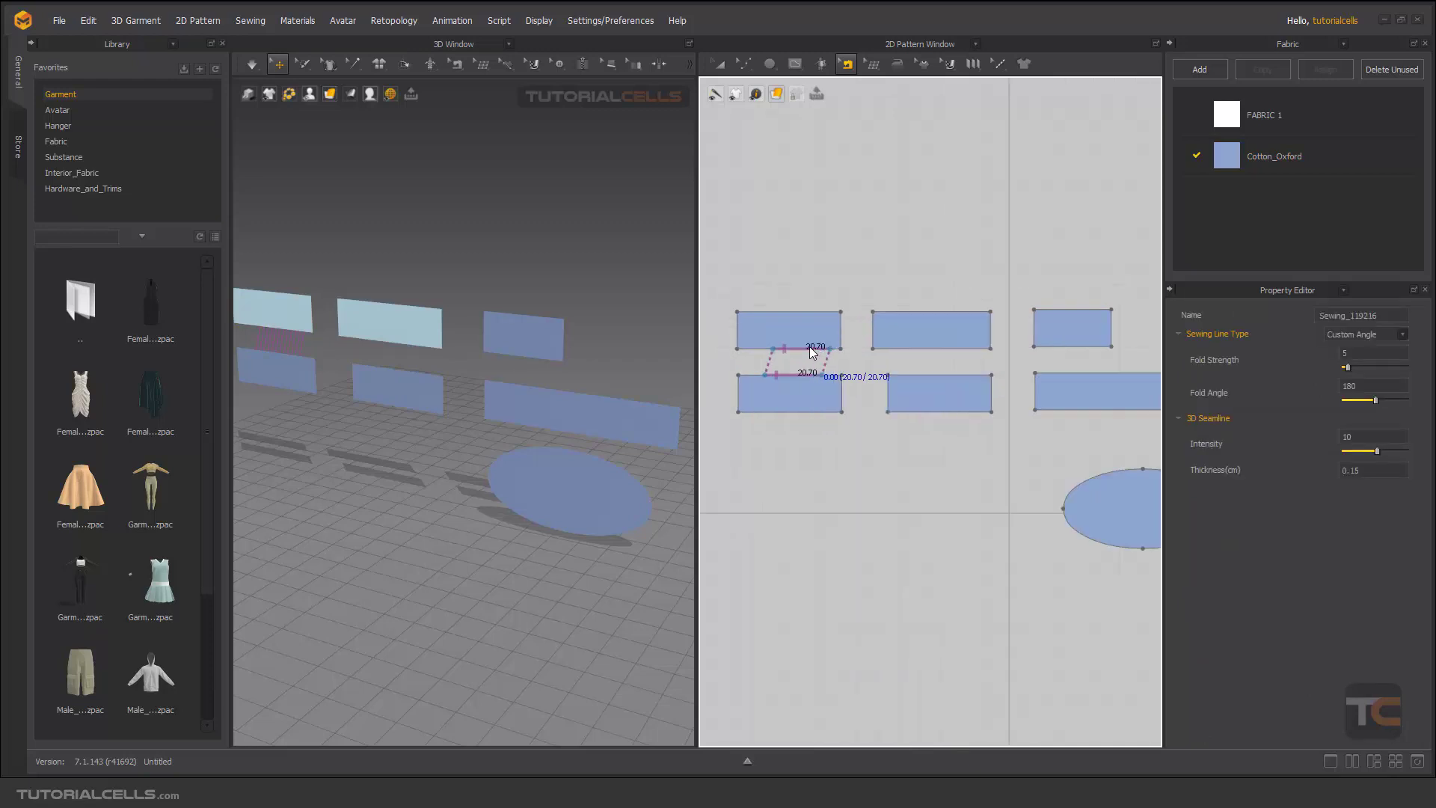
pyautogui.press('Delete')
pyautogui.scroll(-3, 809, 347)
pyautogui.moveTo(804, 358); pyautogui.dragTo(870, 338, button='middle')
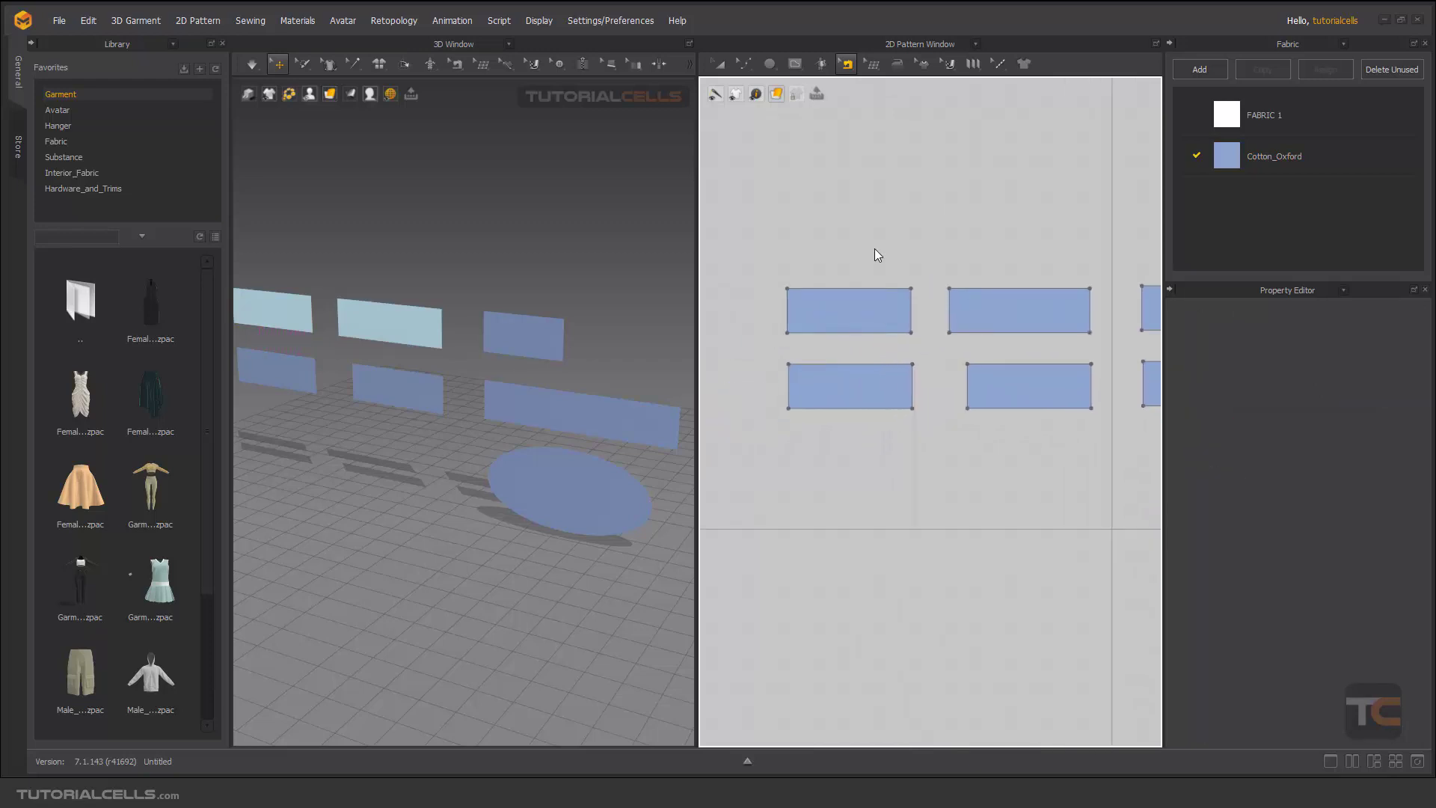
# Step: Segment-sew the facing edges of the first pair from opposite ends so that the sewing lines cross
pyautogui.click(845, 64)
pyautogui.click(876, 113)
pyautogui.click(849, 332)
pyautogui.click(885, 363)
# Step: Run the simulation and pull the first pair's lower rectangle to test the crossed seam
pyautogui.moveTo(320, 387); pyautogui.dragTo(519, 407, button='middle')
pyautogui.scroll(2, 482, 384)
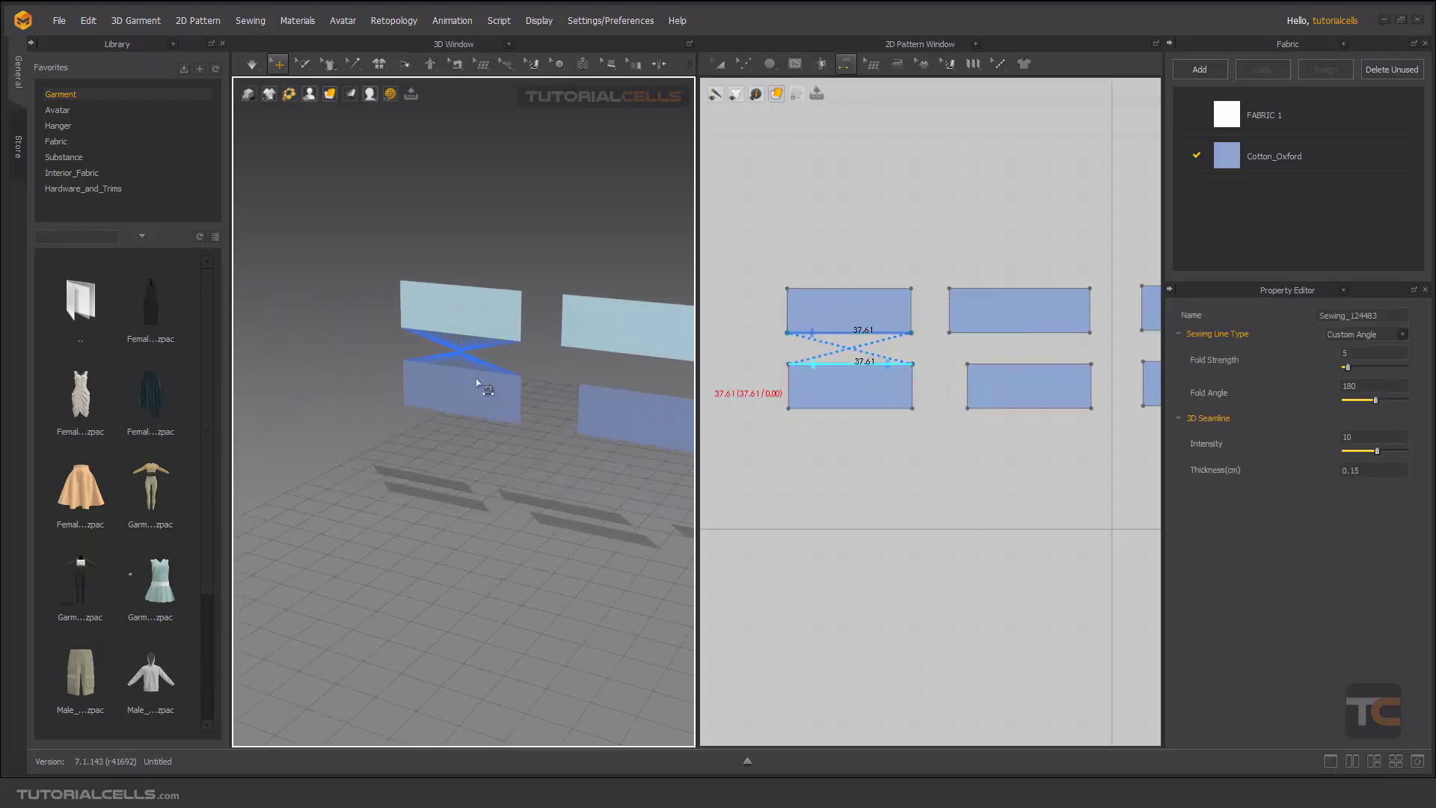
pyautogui.press('space')
pyautogui.scroll(2, 482, 362)
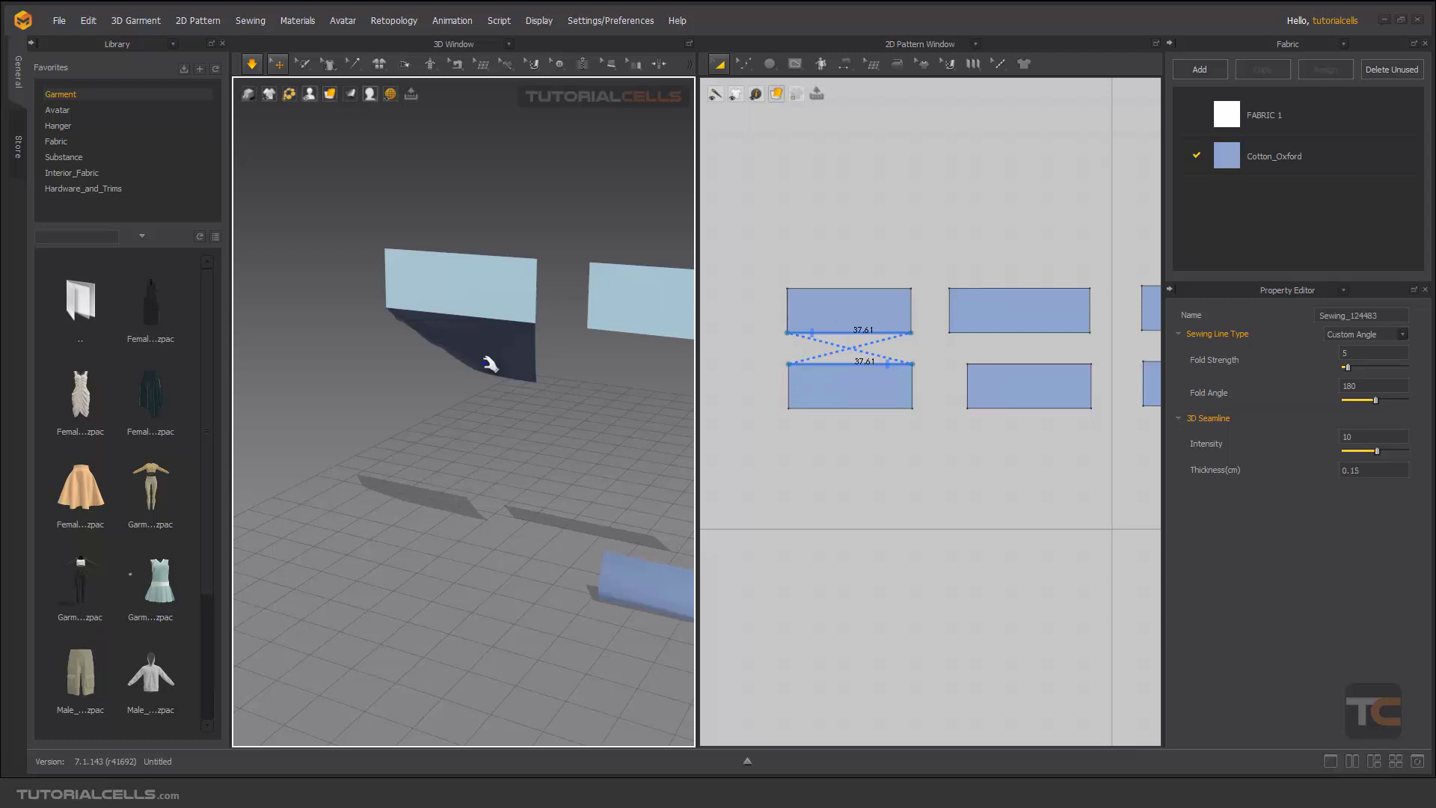
pyautogui.moveTo(441, 341); pyautogui.dragTo(557, 446)
# Step: Stop the simulation and undo both the draping and the first pair's crossed seam
pyautogui.press('space')
pyautogui.hotkey('ctrl', 'z')
pyautogui.hotkey('ctrl', 'z')
pyautogui.hotkey('ctrl', 'z')
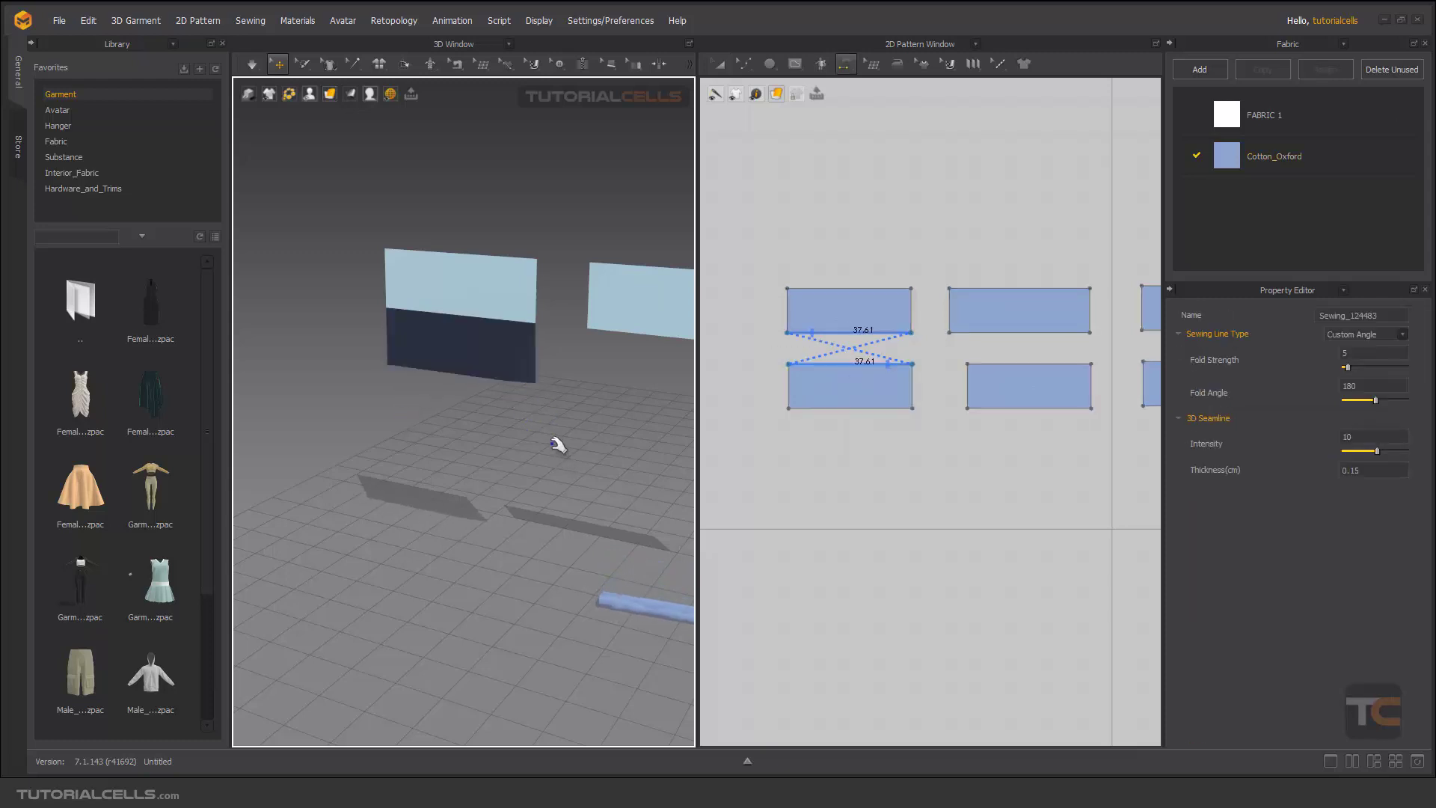
# Step: Segment-sew the first pair again with crossed sewing lines, starting from the lower rectangle's upper edge
pyautogui.moveTo(874, 362); pyautogui.dragTo(865, 367, button='middle')
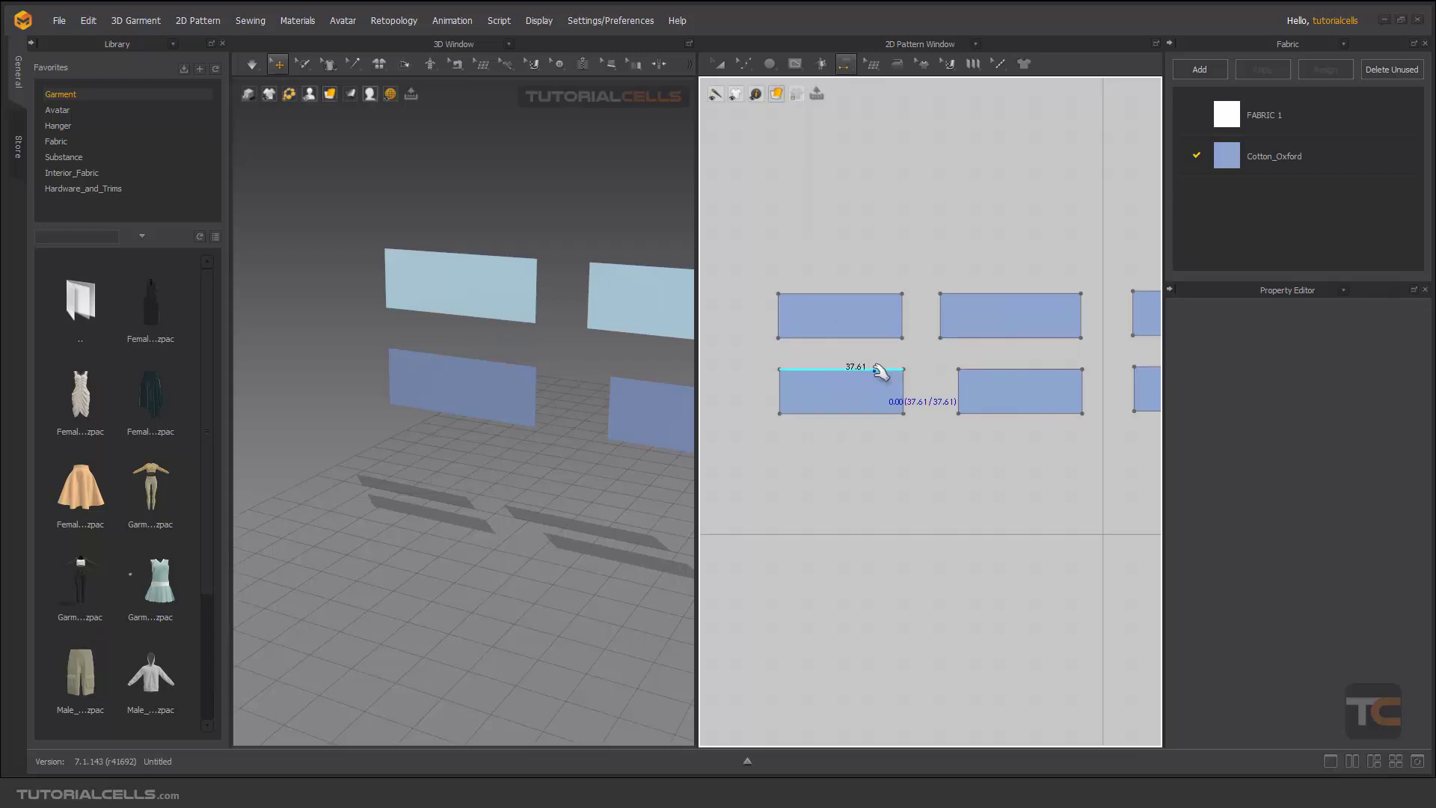
pyautogui.click(887, 368)
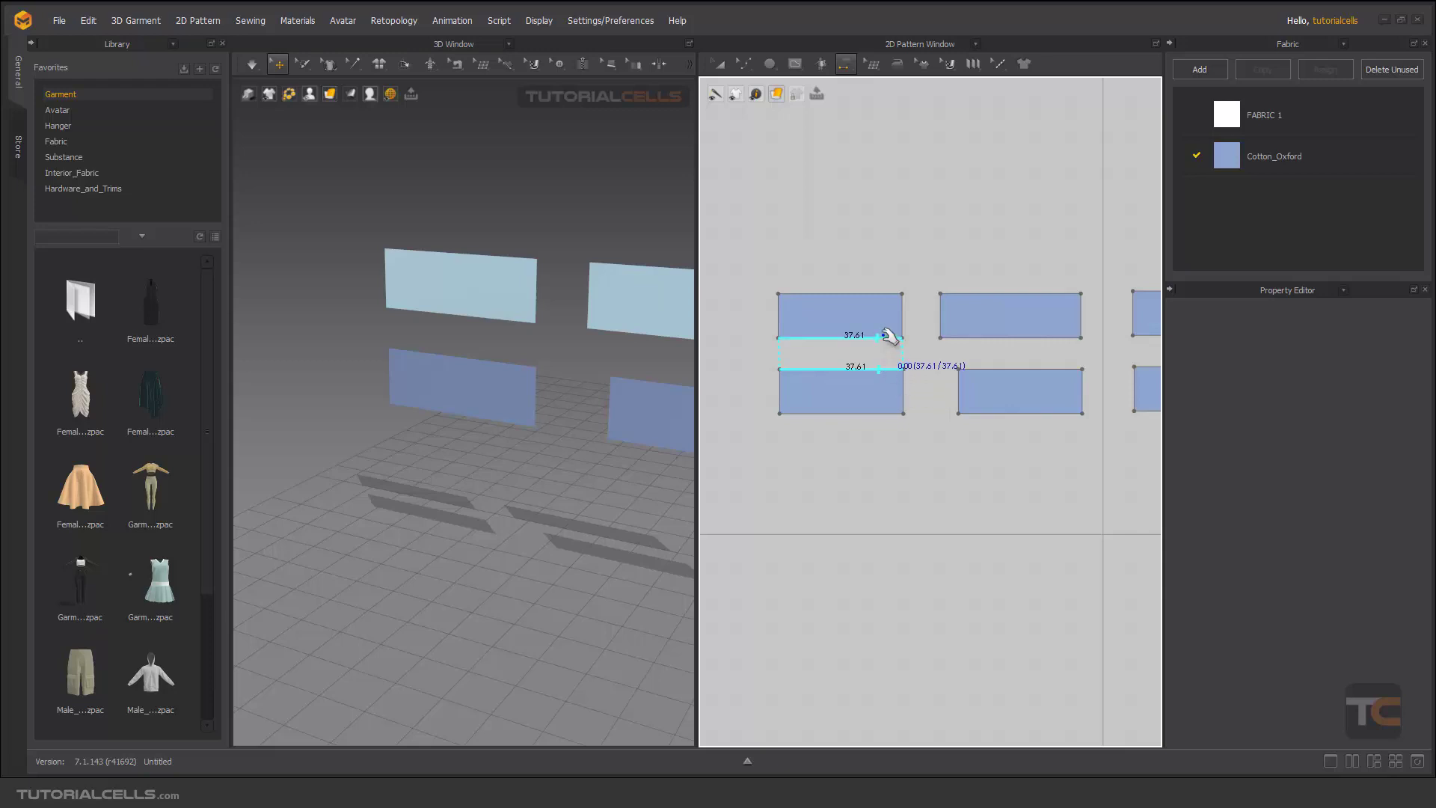
pyautogui.click(827, 336)
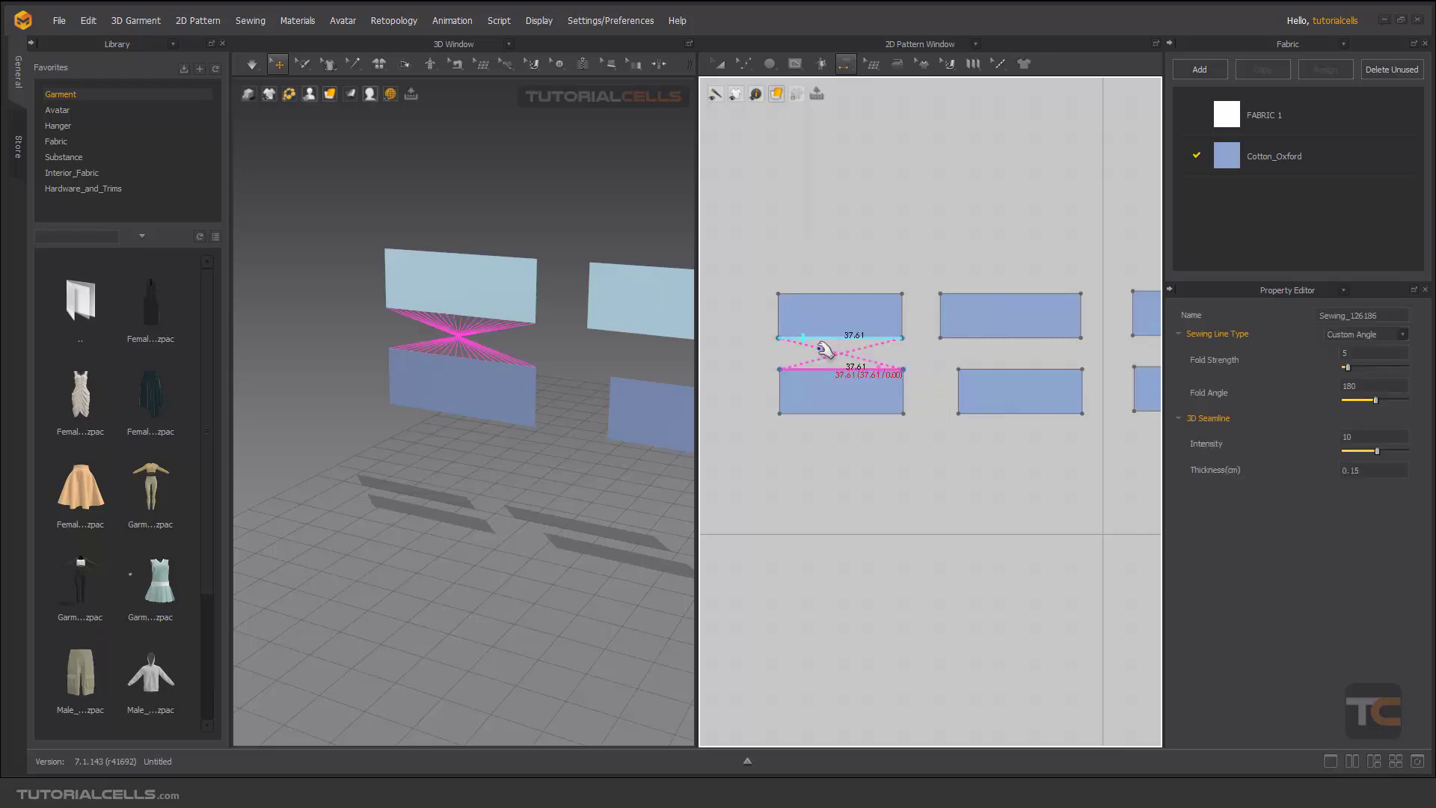
# Step: With Edit Sewing, apply Reverse Sewing to the first pair's crossed seam, and delete that seam
pyautogui.click(837, 62)
pyautogui.click(862, 94)
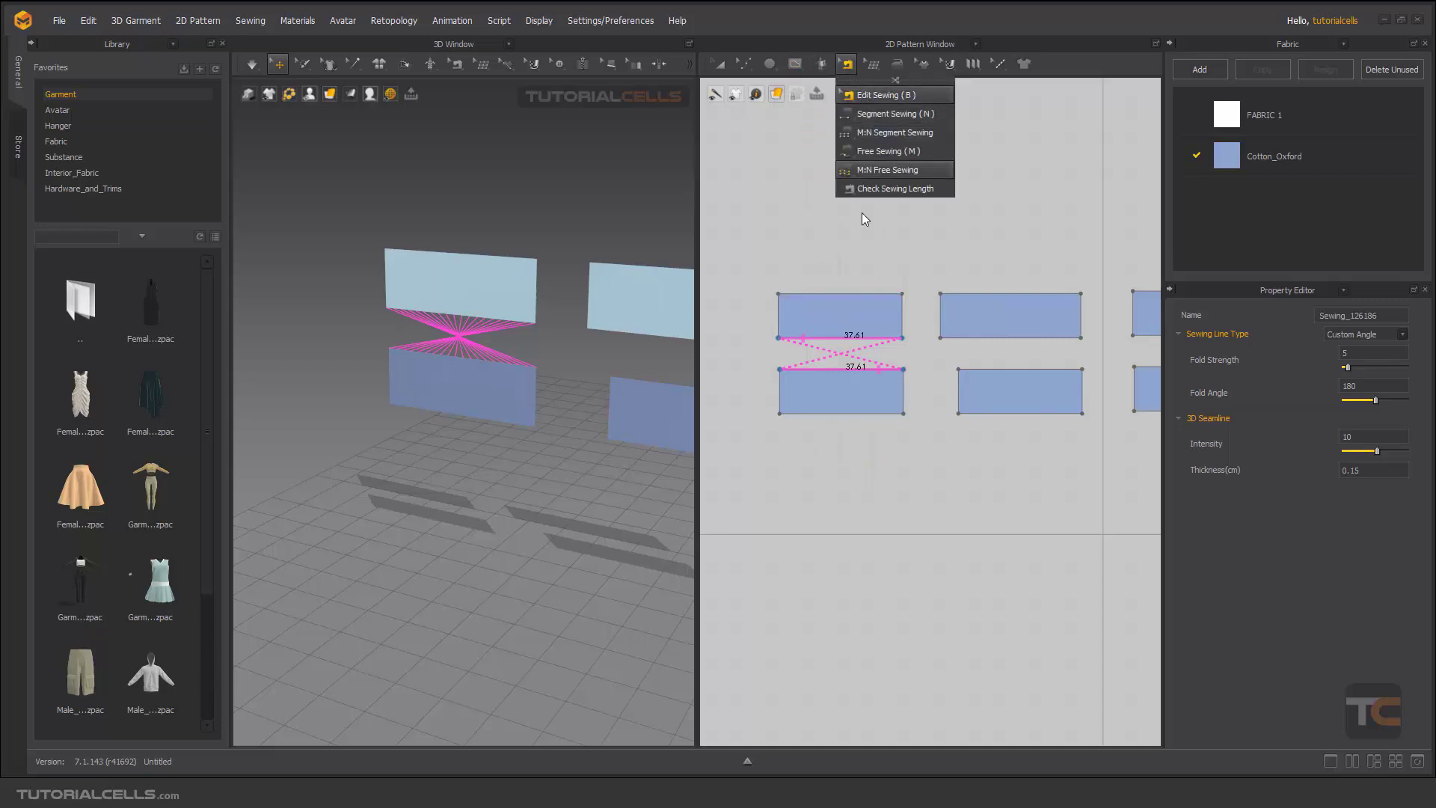
pyautogui.rightClick(836, 338)
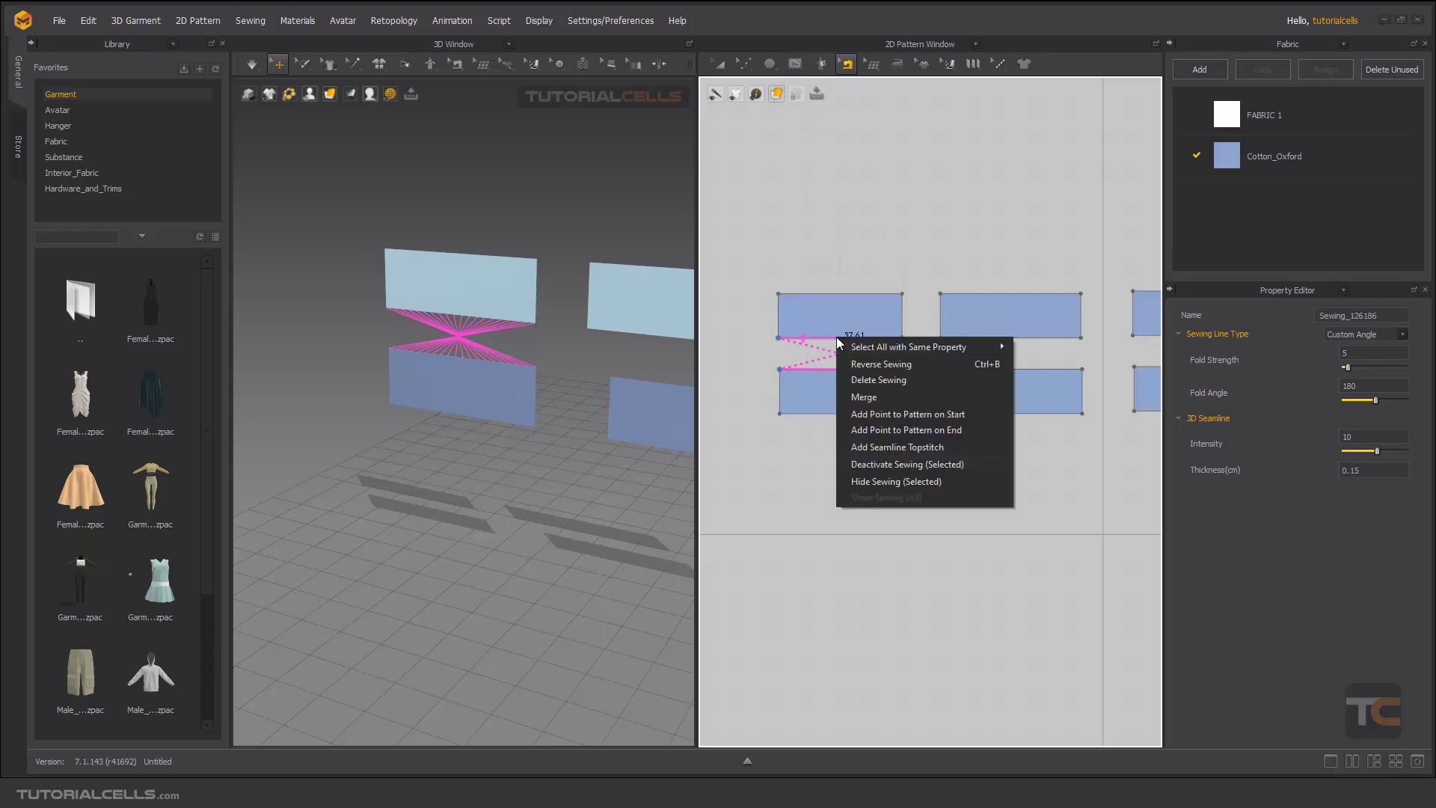
pyautogui.click(877, 364)
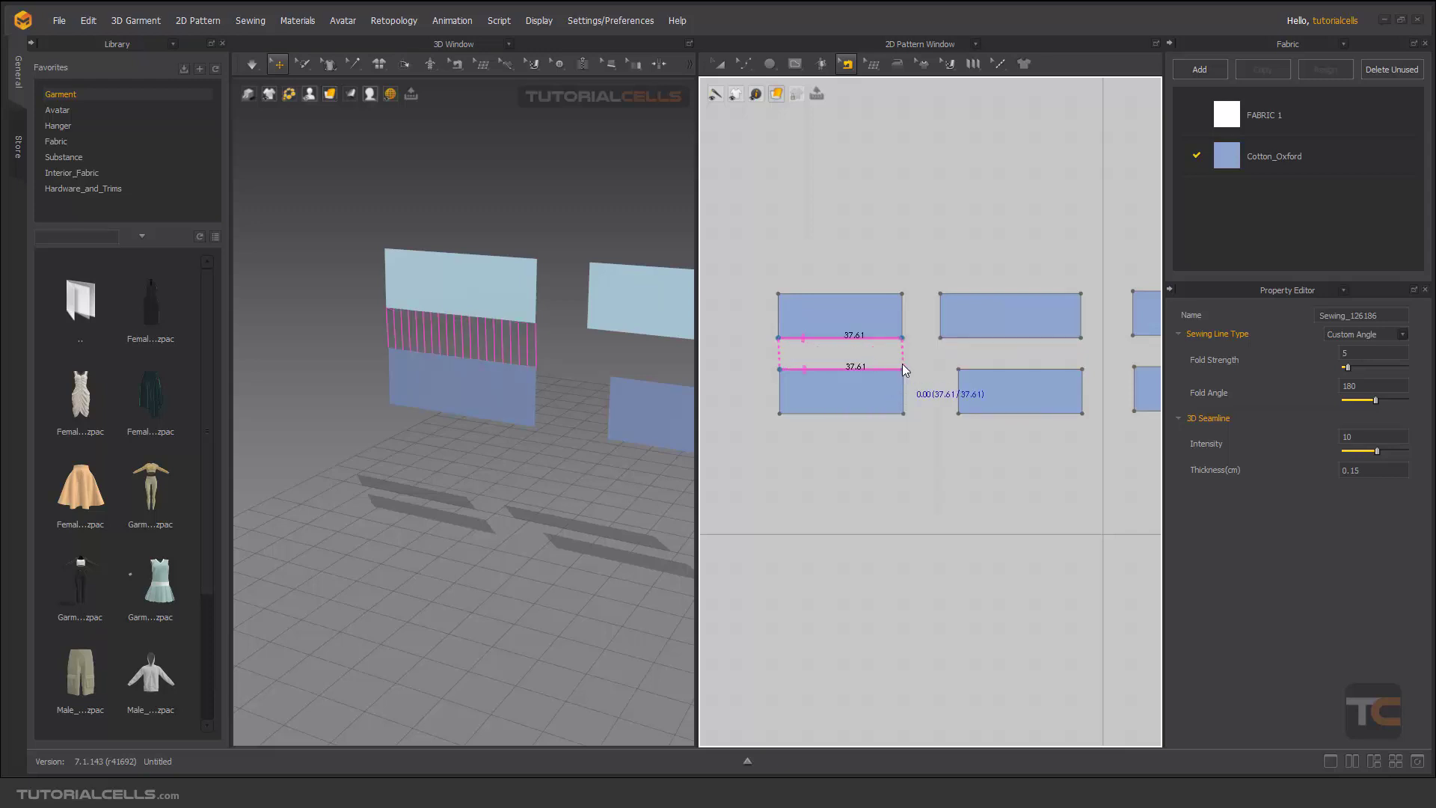
pyautogui.press('Delete')
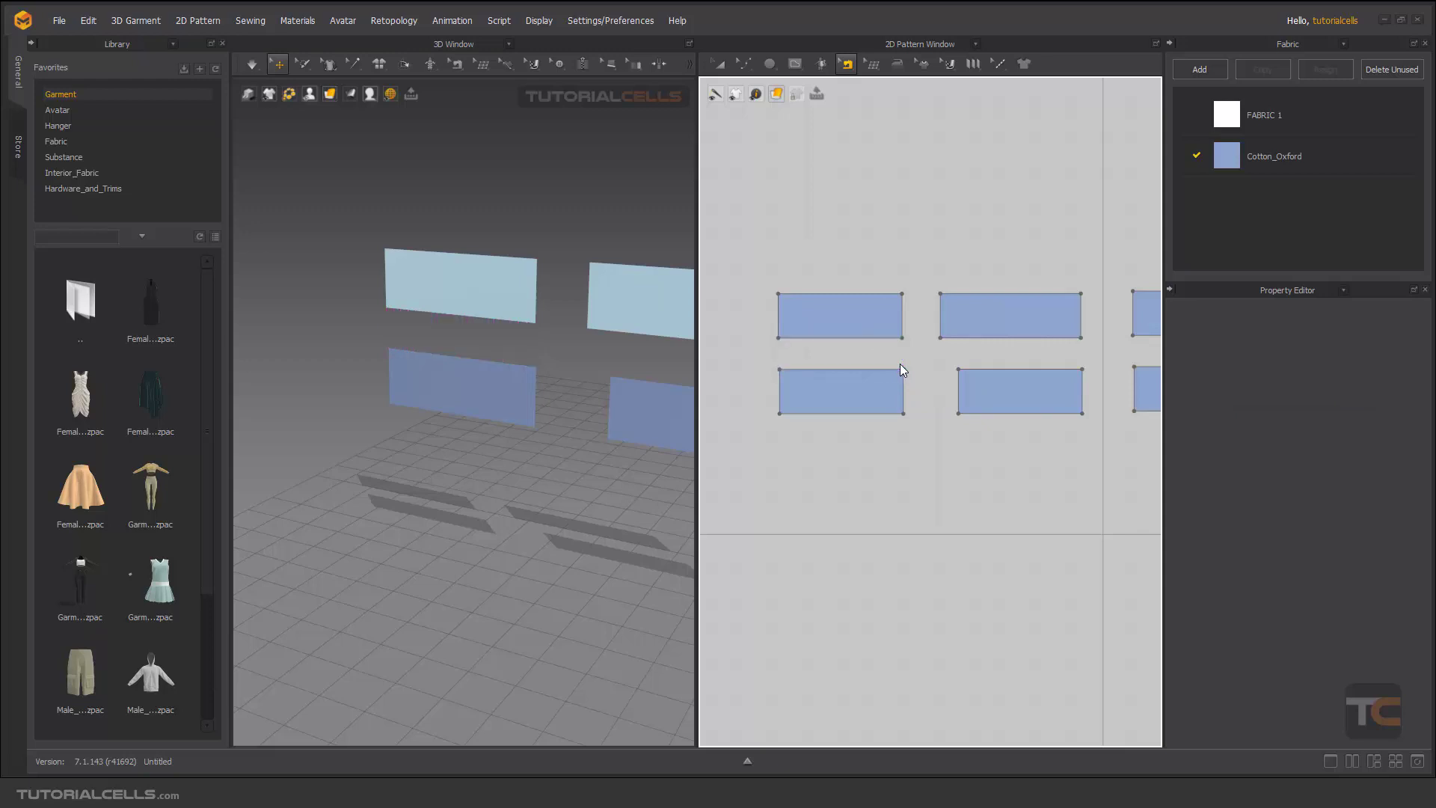
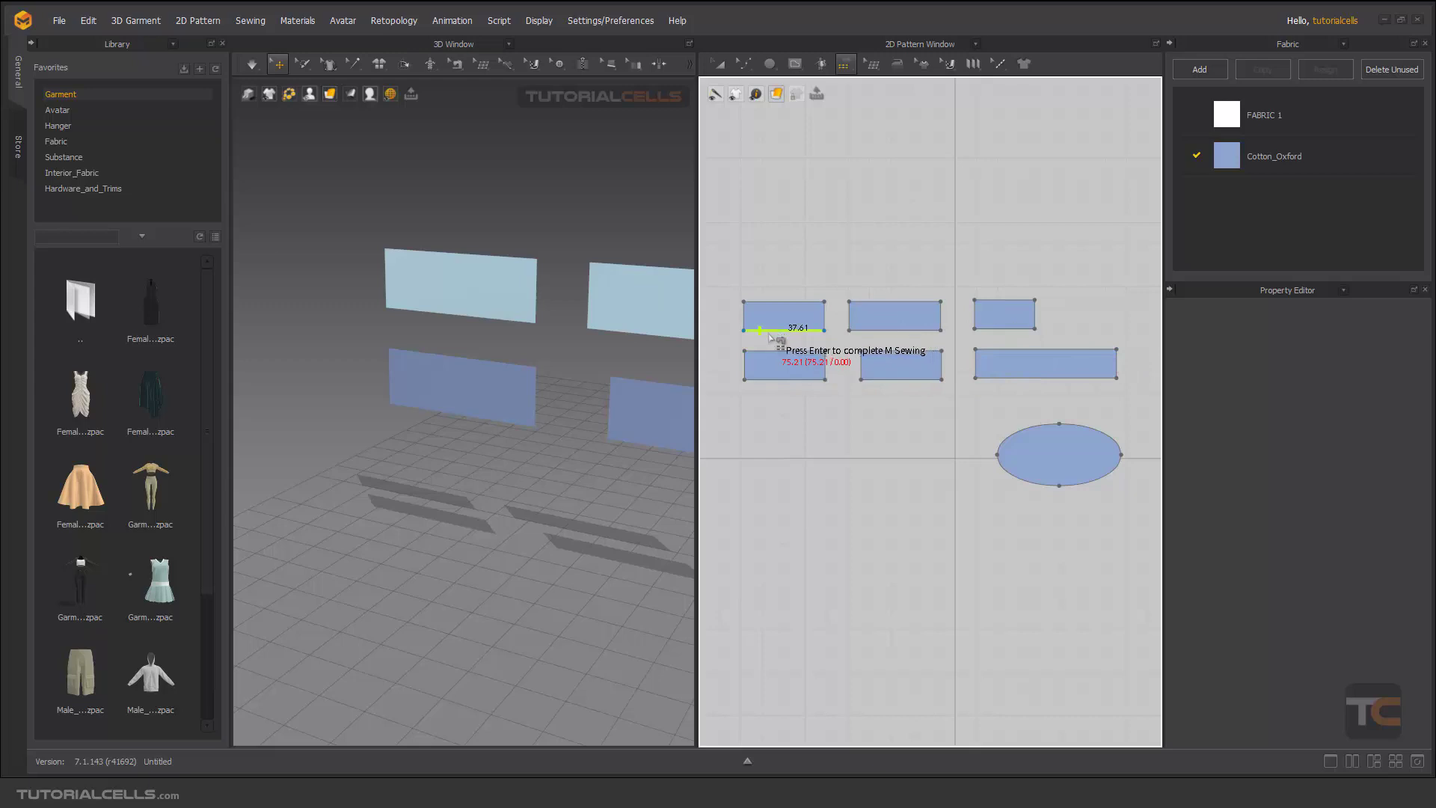
pyautogui.click(867, 331)
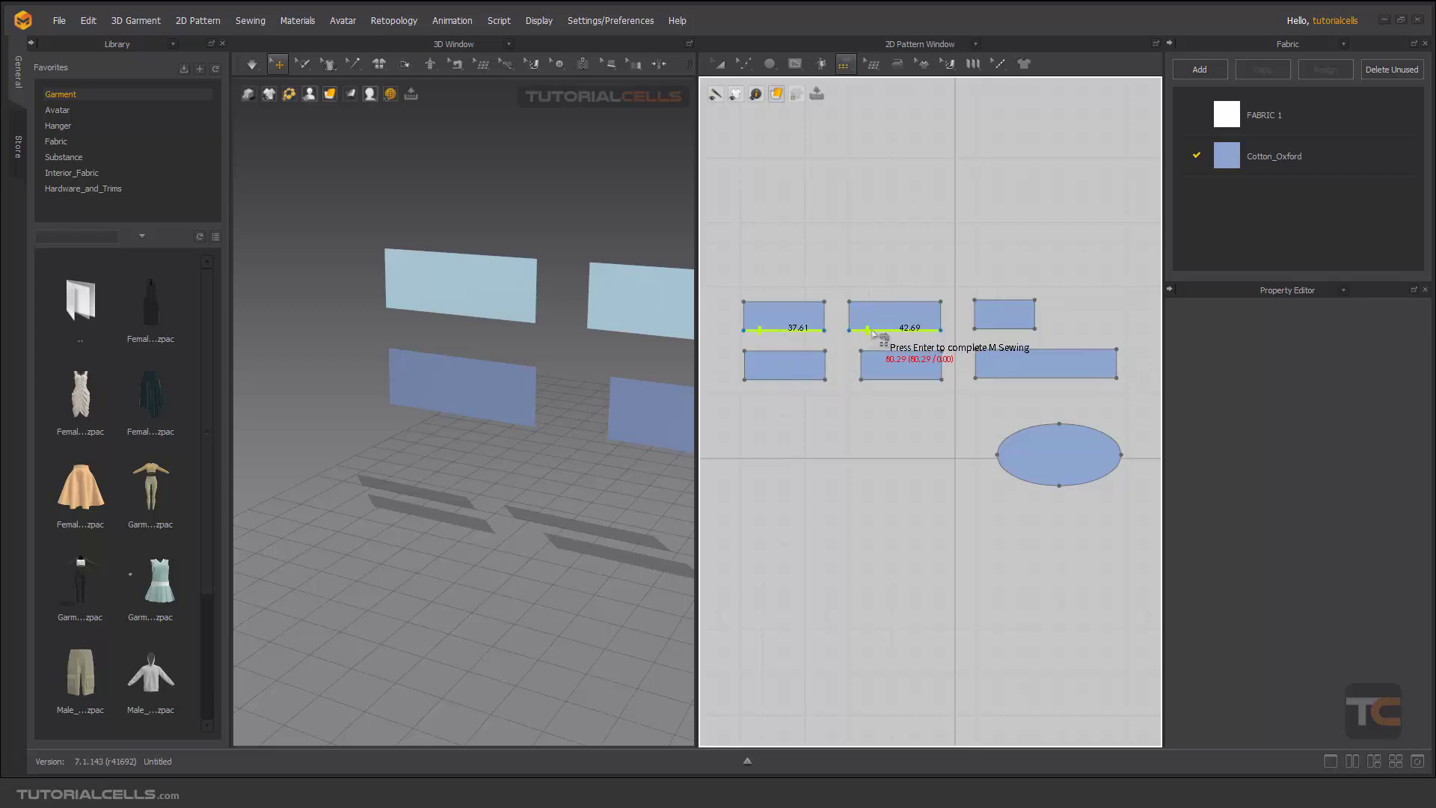
pyautogui.click(1005, 327)
pyautogui.click(804, 379)
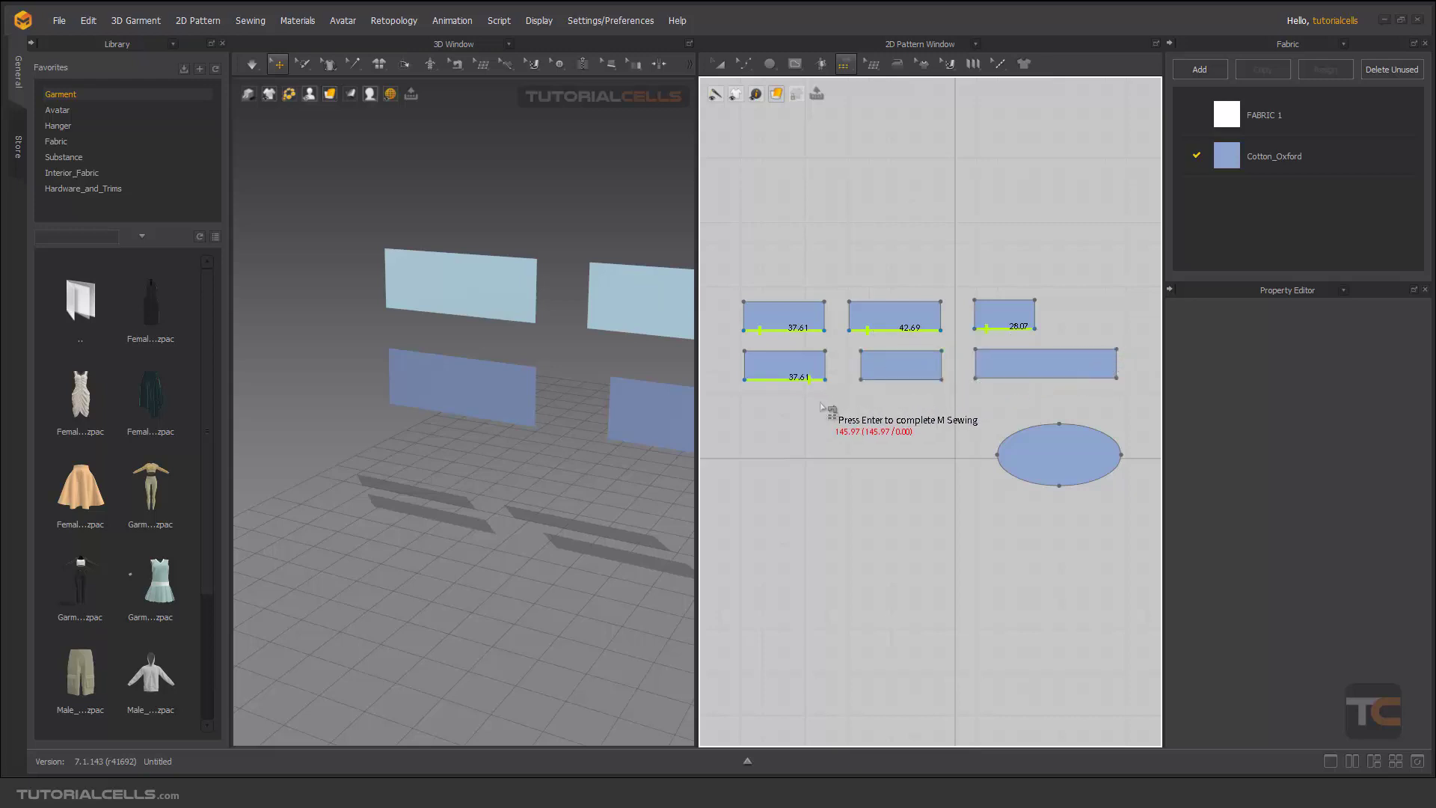
pyautogui.hotkey('ctrl', 'z')
pyautogui.click(860, 365)
pyautogui.press('space')
pyautogui.press('space')
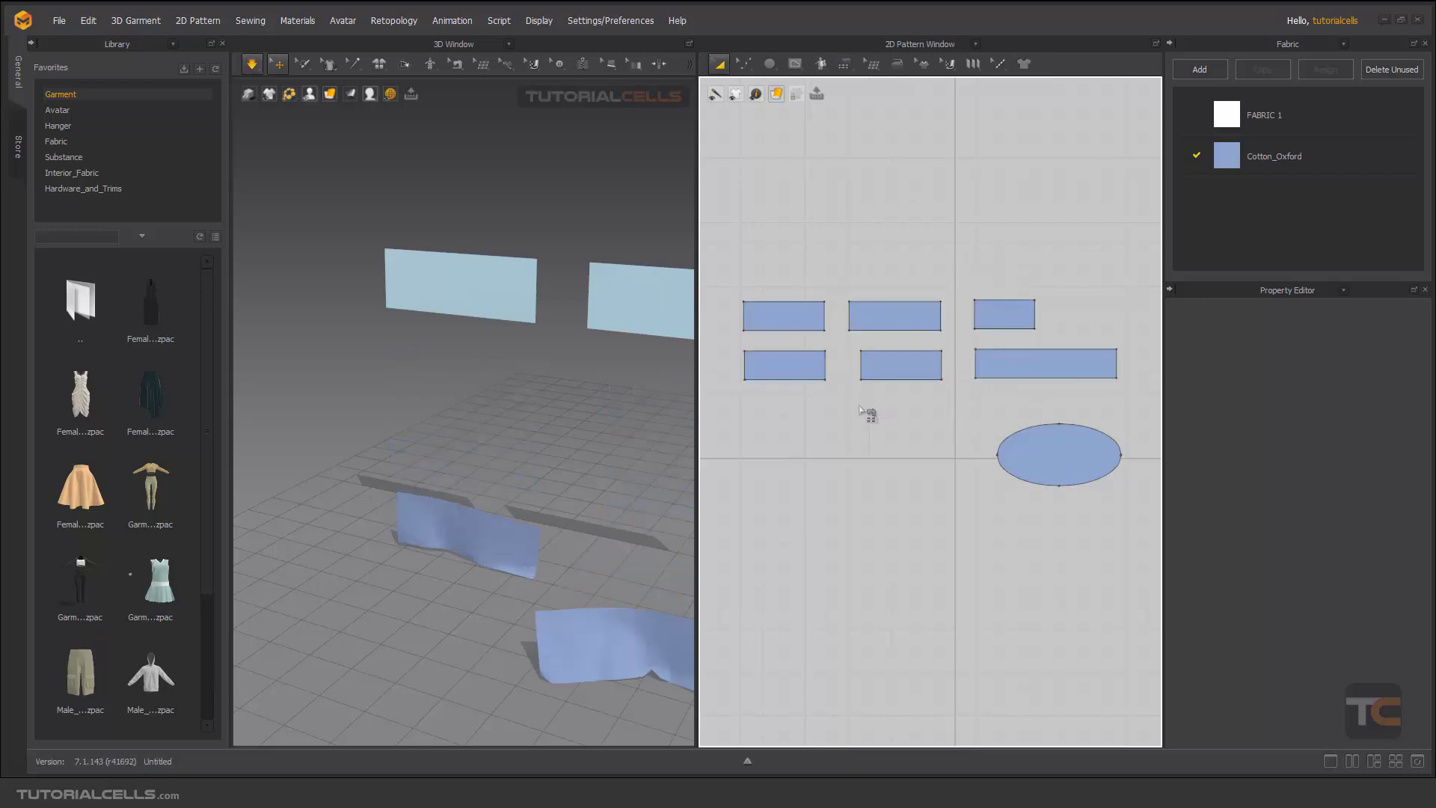
pyautogui.hotkey('ctrl', 'z')
# Step: M:N segment-sew the lower edges of the three upper rectangles to the upper edges of the three lower rectangles
pyautogui.click(759, 330)
pyautogui.click(867, 330)
pyautogui.click(985, 328)
pyautogui.click(925, 379)
pyautogui.press('Return')
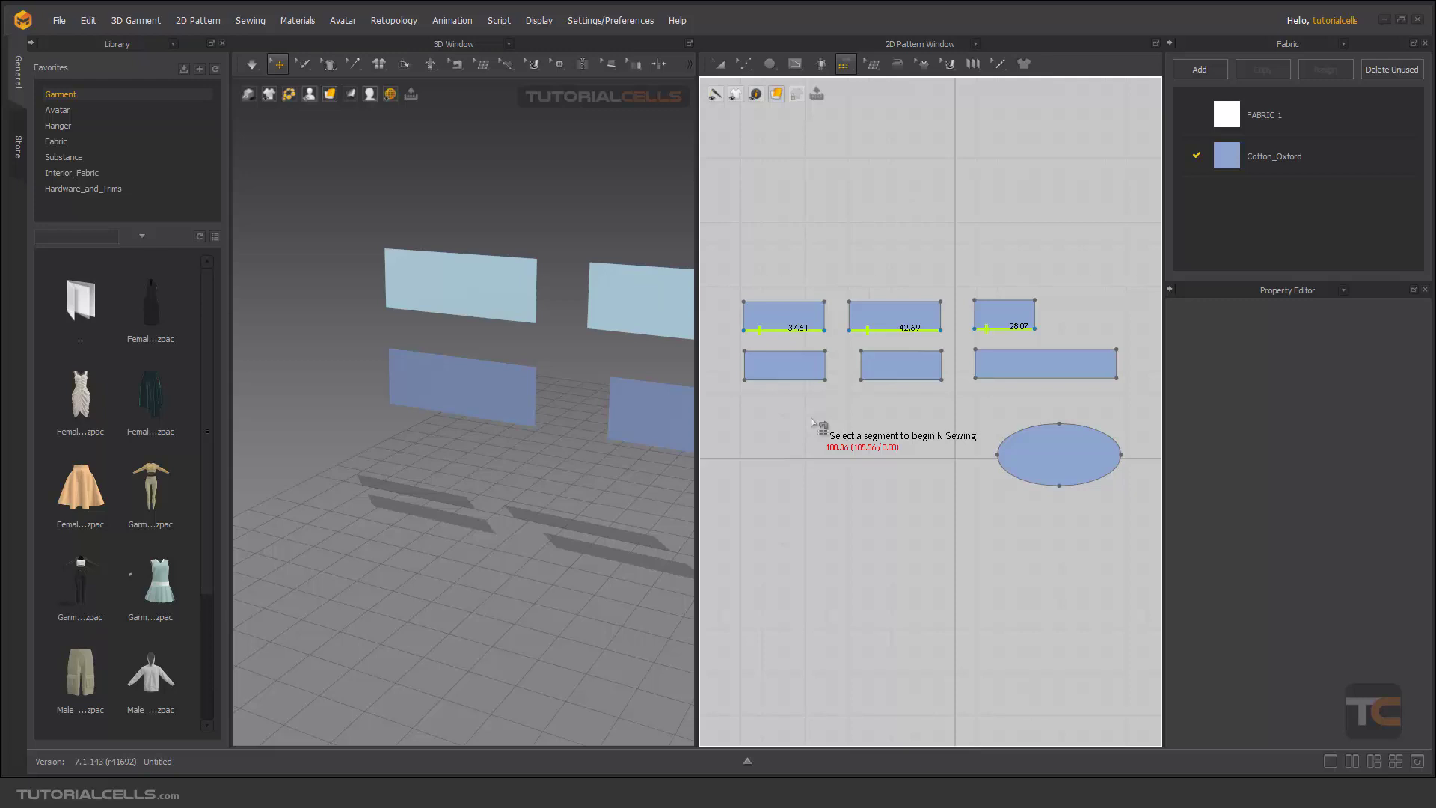
pyautogui.click(763, 351)
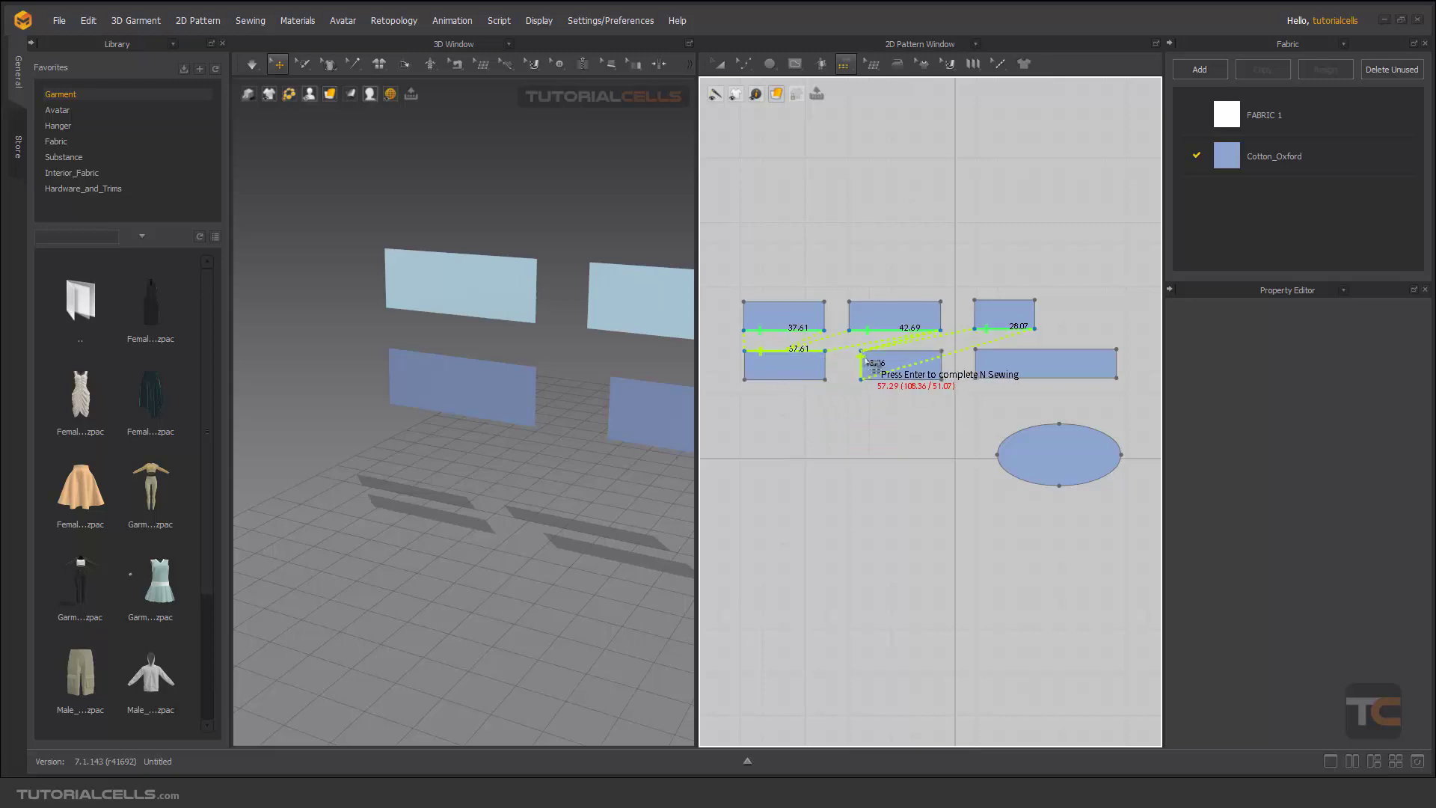
pyautogui.click(940, 350)
pyautogui.click(994, 349)
pyautogui.click(975, 363)
pyautogui.press('Return')
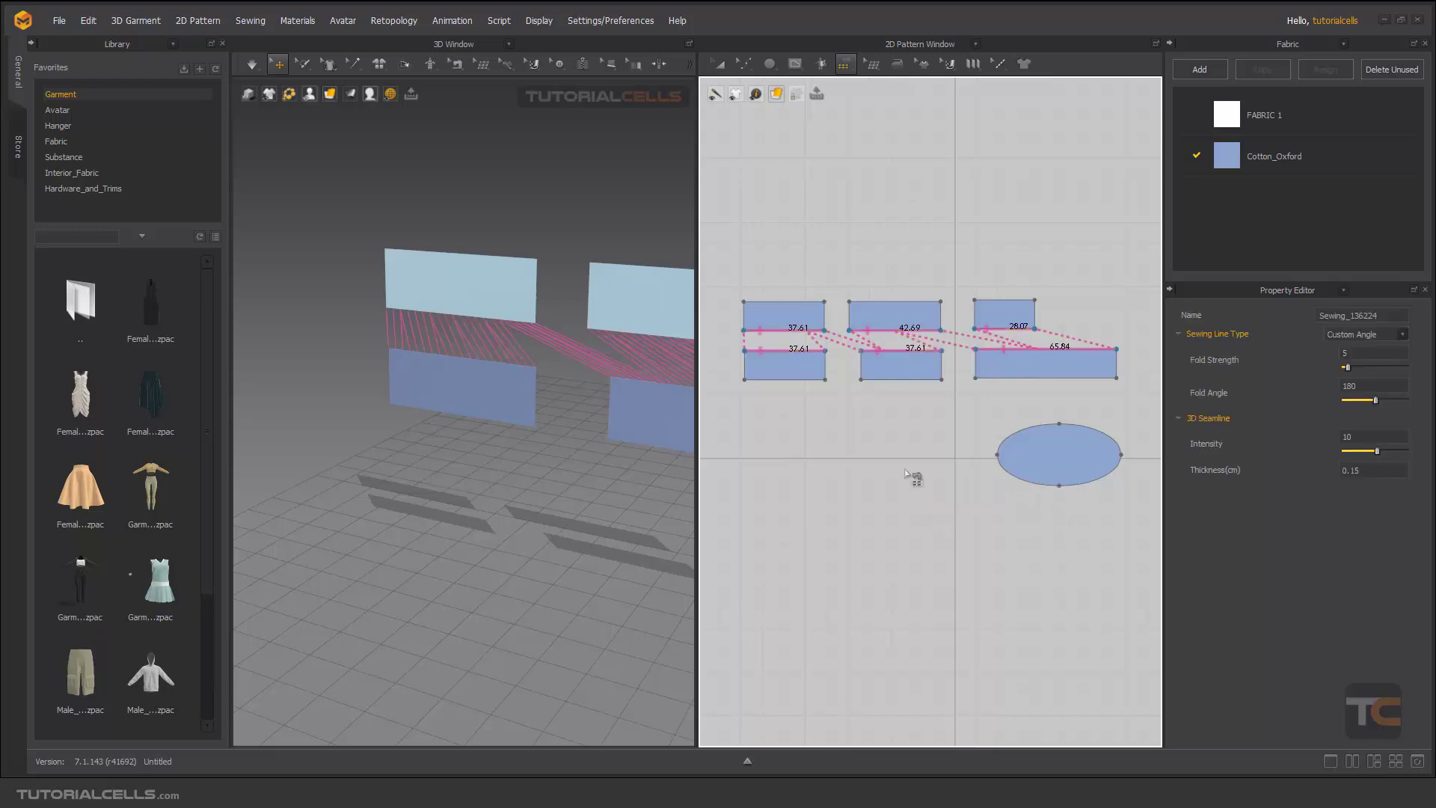
# Step: Run the simulation with all three pairs in view, pull the cloth to test the M:N seam, and stop the simulation
pyautogui.scroll(-4, 551, 352)
pyautogui.moveTo(547, 354); pyautogui.dragTo(489, 321, button='middle')
pyautogui.moveTo(489, 321)
pyautogui.mouseDown(button='right')
pyautogui.moveTo(521, 317)
pyautogui.moveTo(500, 325)
pyautogui.mouseUp(button='right')
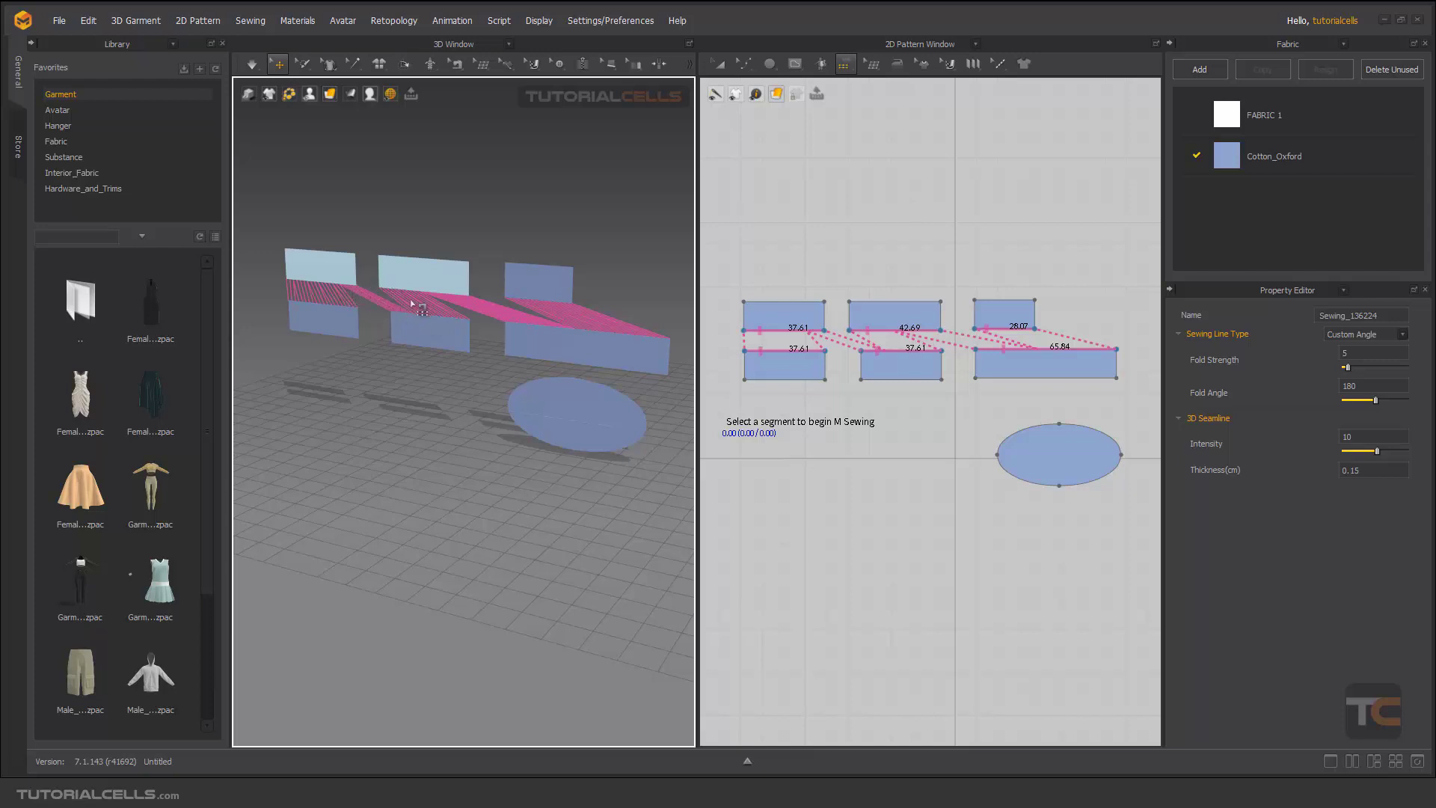
pyautogui.press('space')
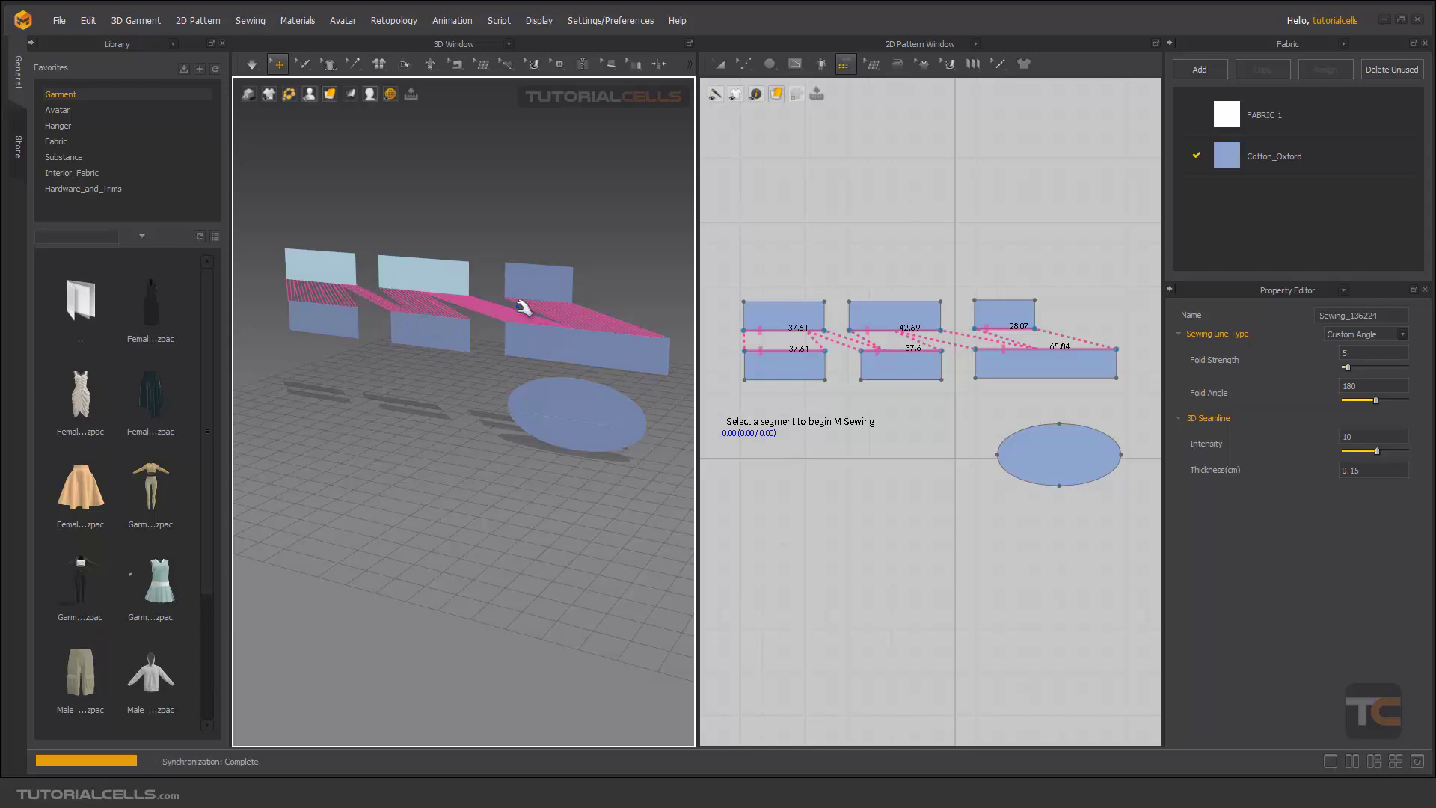
pyautogui.moveTo(501, 349); pyautogui.dragTo(528, 319)
pyautogui.press('space')
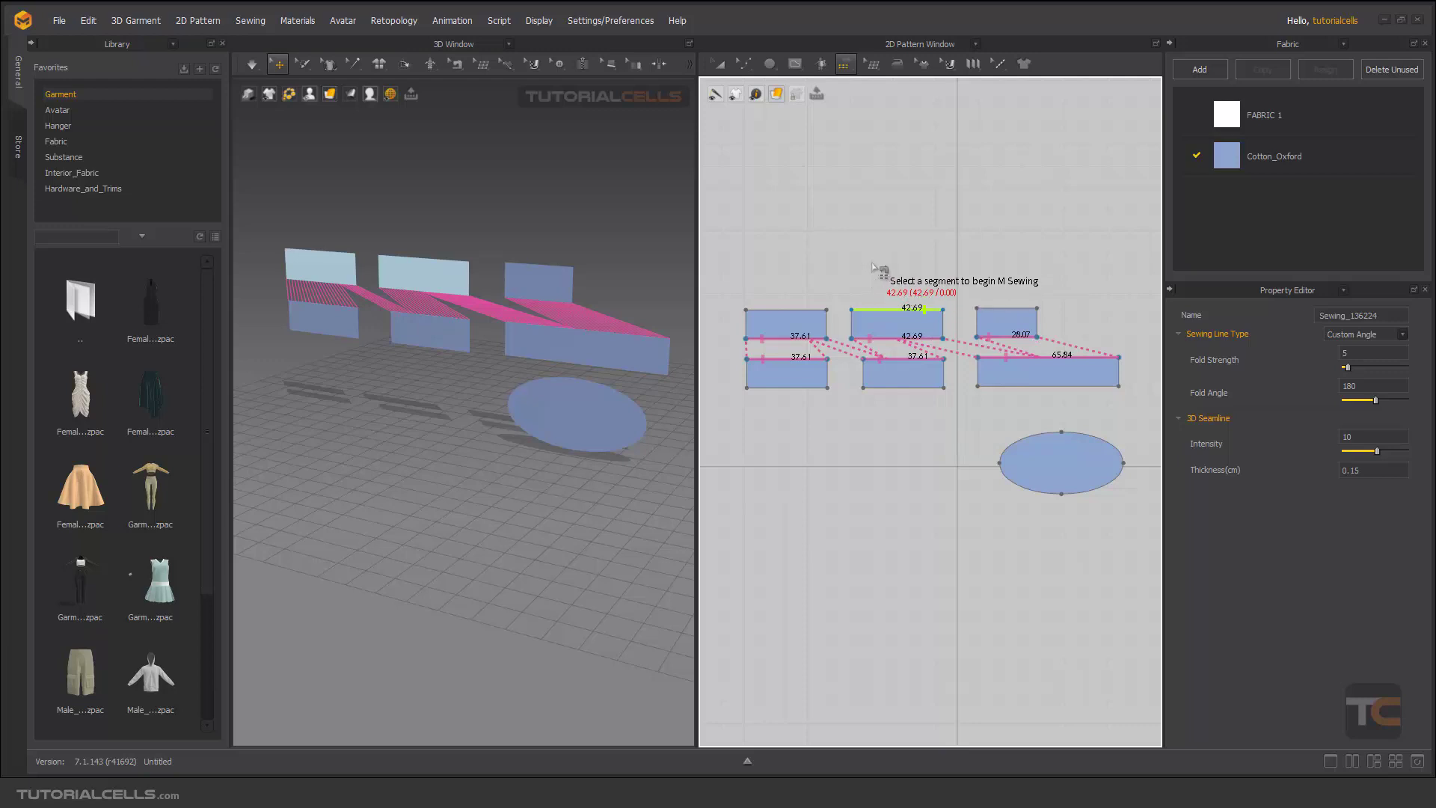
# Step: With Edit Sewing, select all the M:N seam lines between the upper and lower rectangles and delete them
pyautogui.click(846, 66)
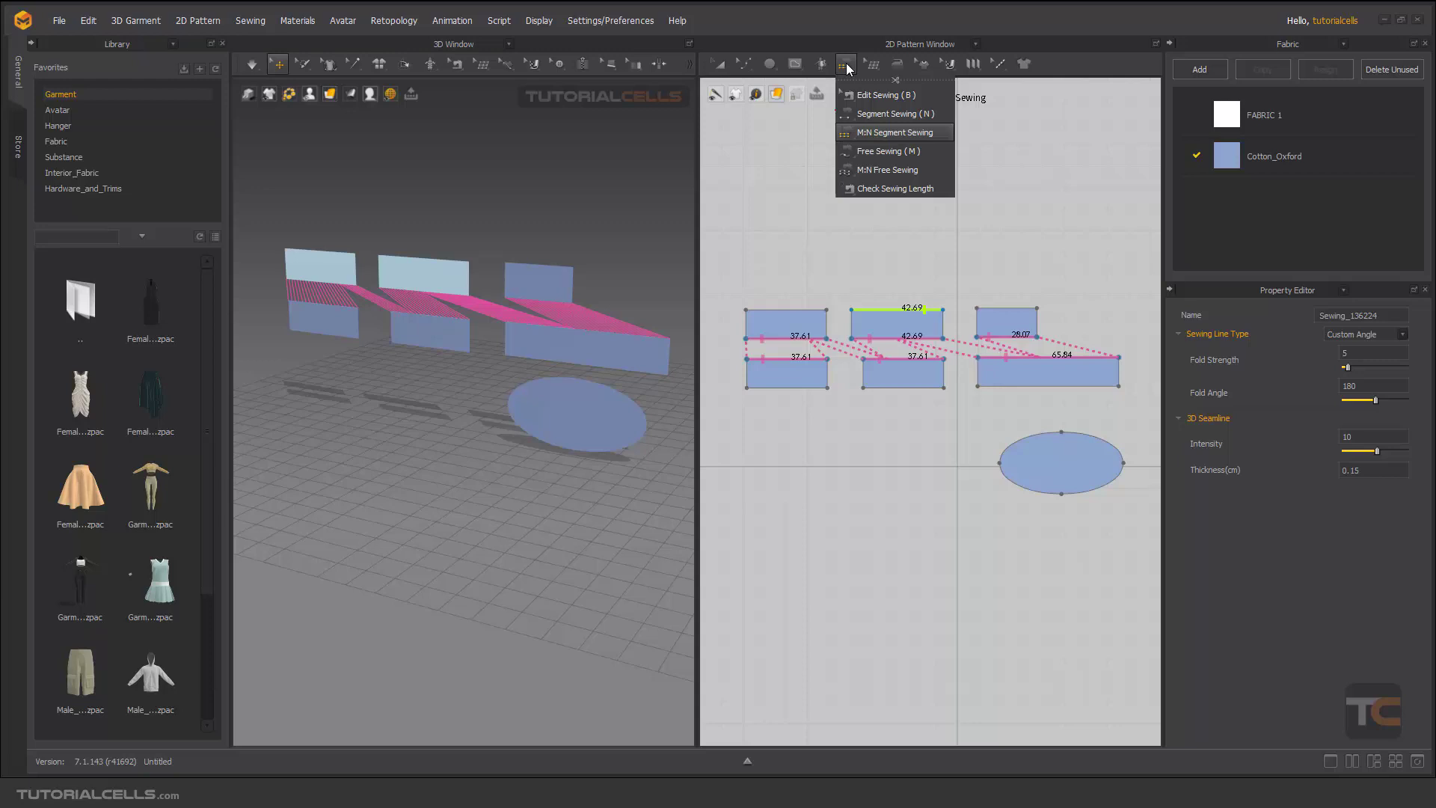
pyautogui.click(847, 68)
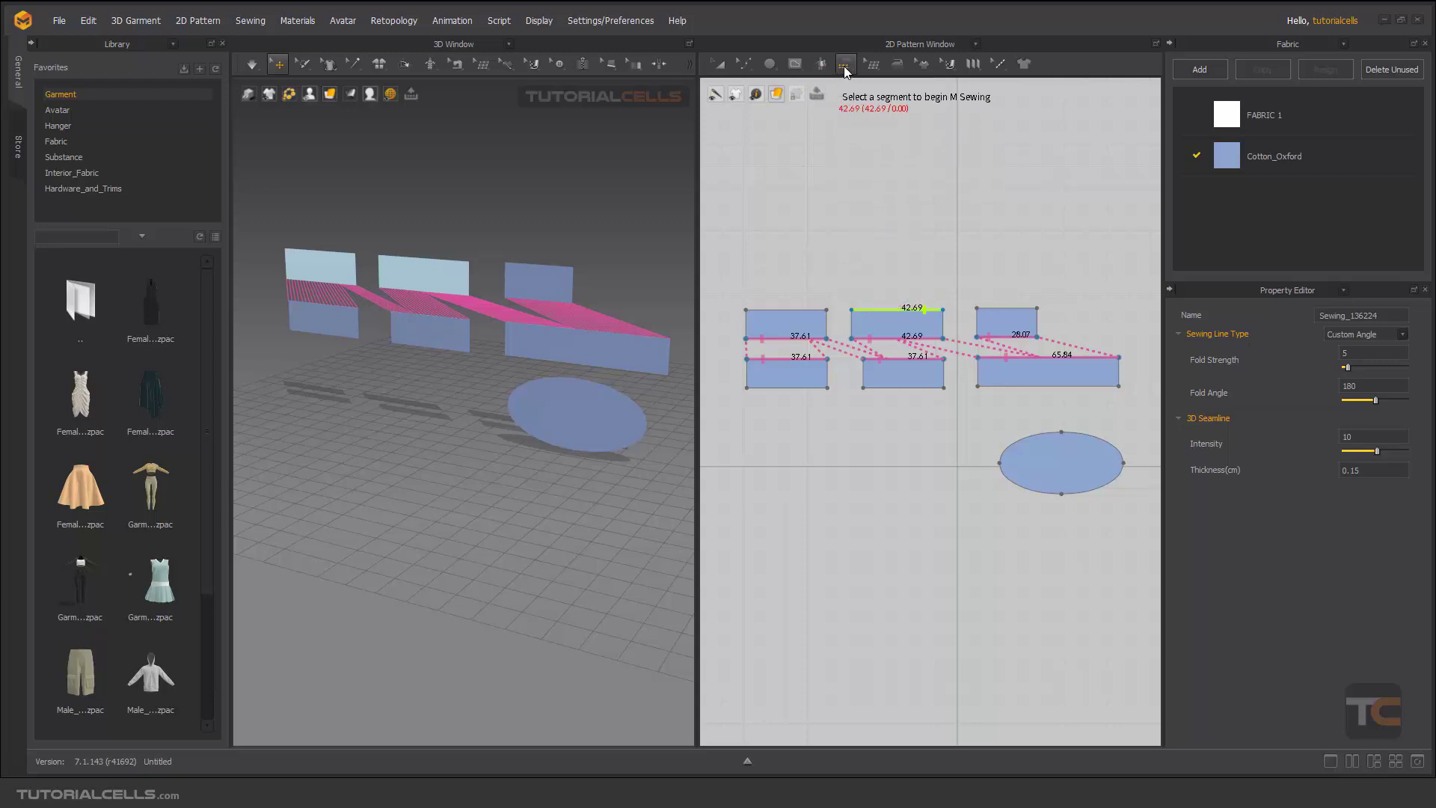
pyautogui.click(846, 67)
pyautogui.click(882, 91)
pyautogui.moveTo(729, 258); pyautogui.dragTo(1026, 374)
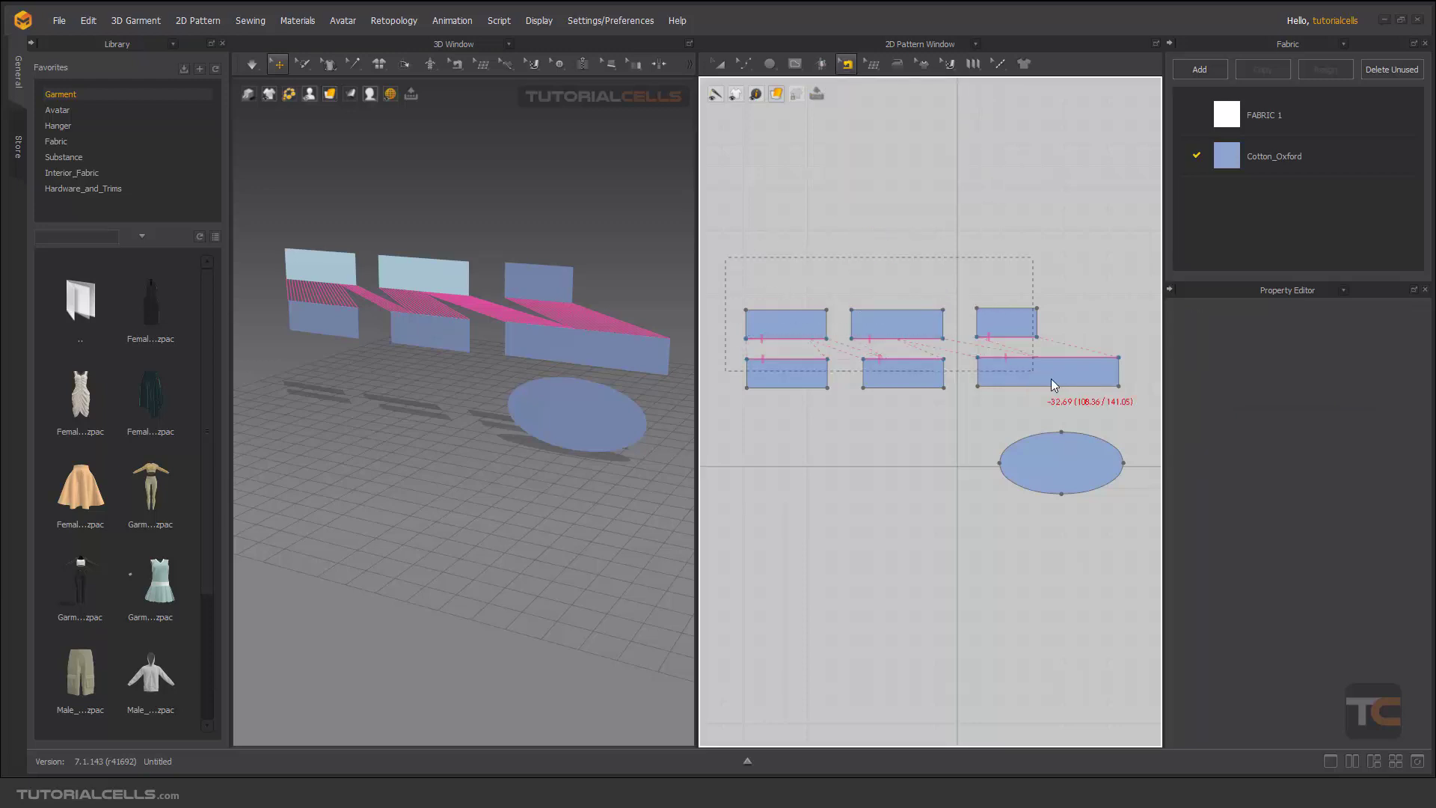
pyautogui.moveTo(1124, 409); pyautogui.dragTo(1124, 411)
pyautogui.press('Delete')
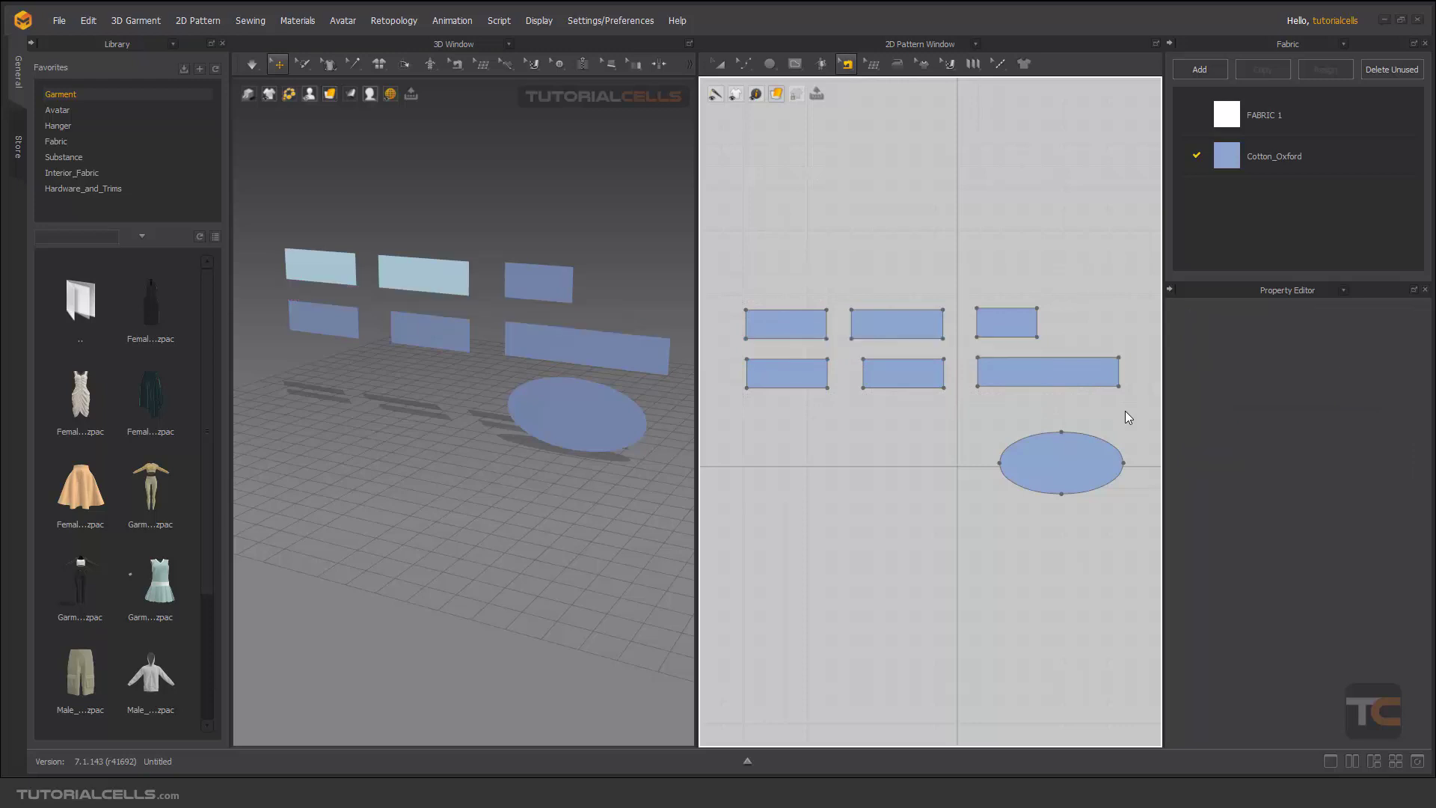
# Step: Free-sew a section about 19.2 long on the first upper rectangle's lower edge to about 12.4 of the rectangle below it
pyautogui.click(847, 64)
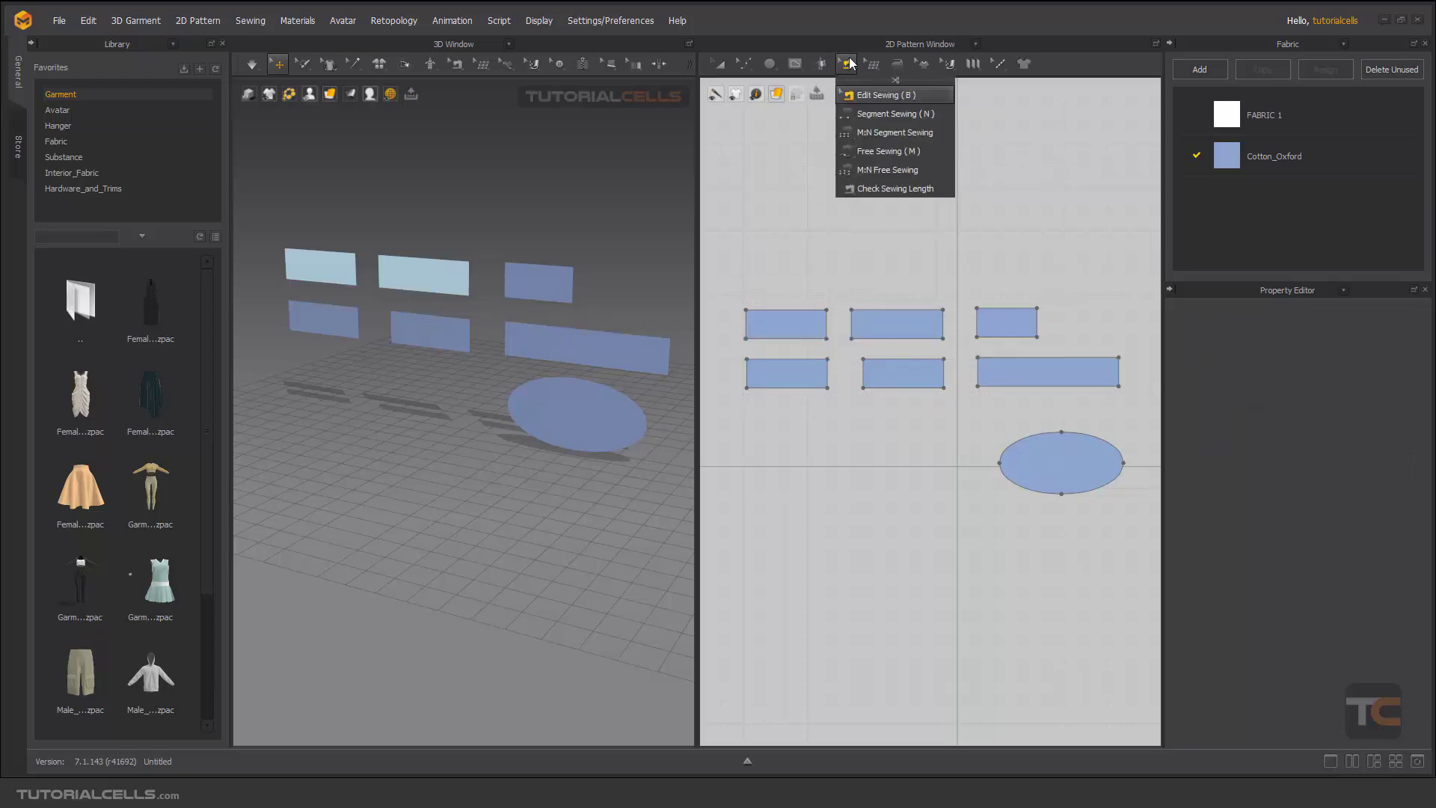
pyautogui.click(866, 151)
pyautogui.scroll(3, 766, 376)
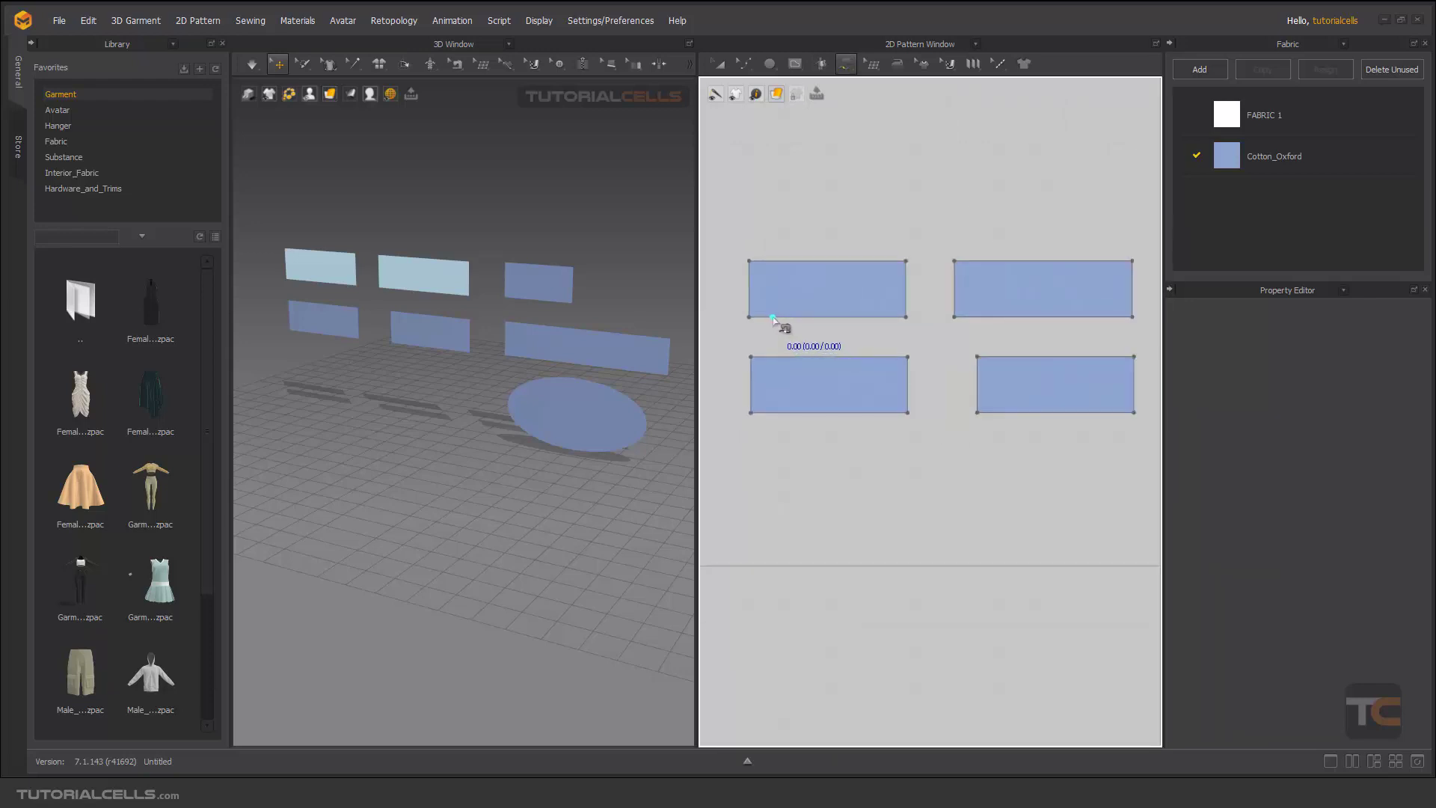
pyautogui.click(789, 317)
pyautogui.click(869, 318)
pyautogui.click(801, 355)
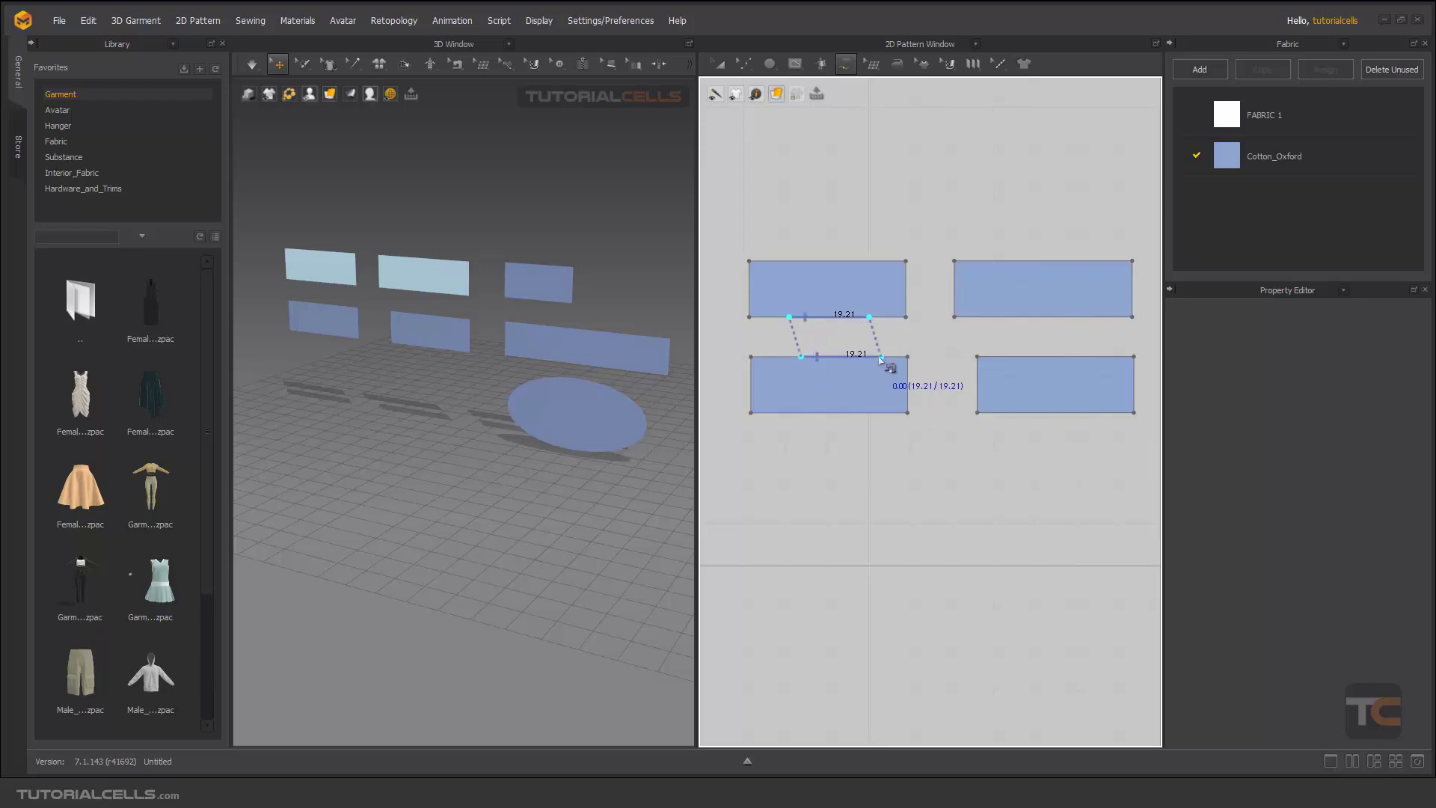
pyautogui.click(854, 356)
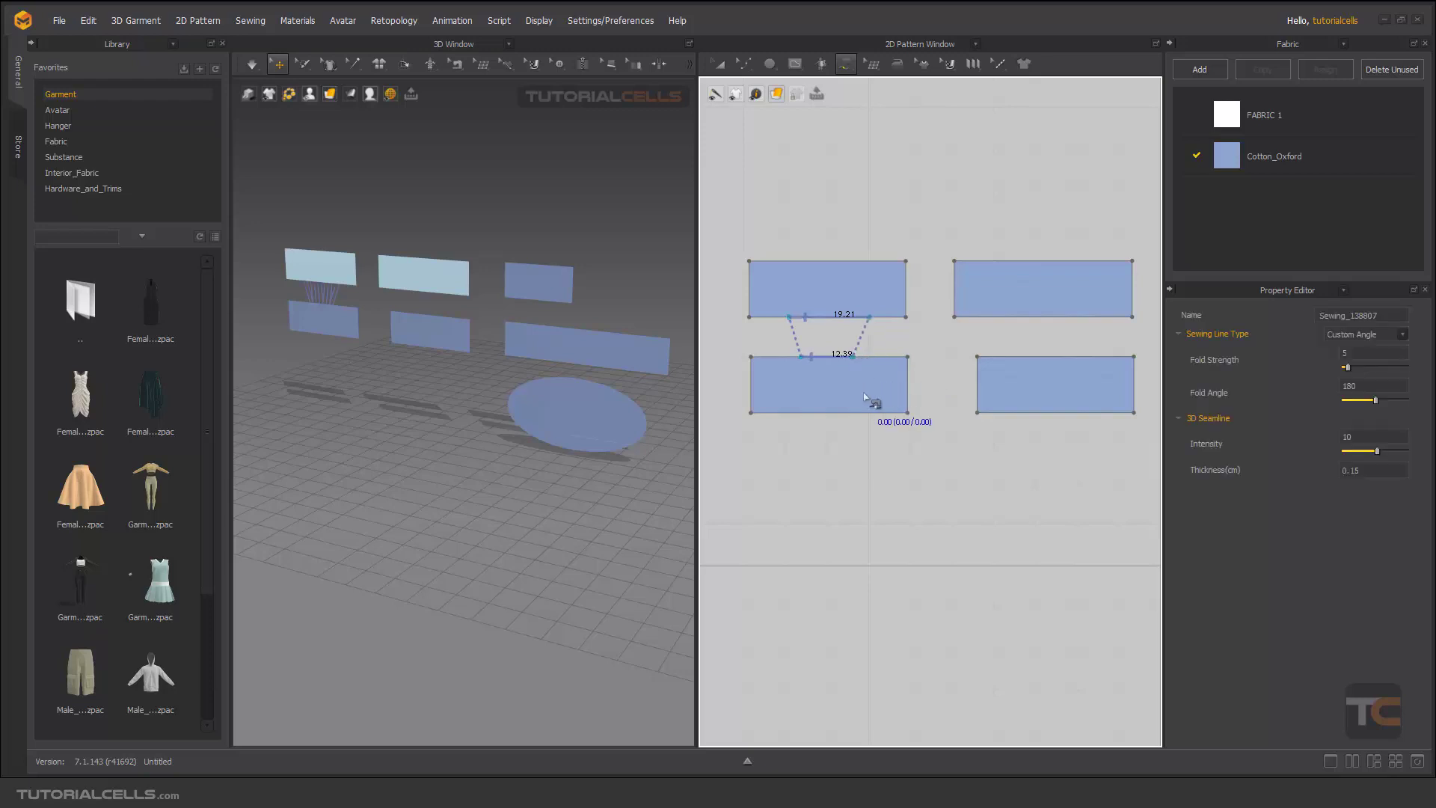
# Step: Free-sew a section about 31.1 long on the long rectangle's lower edge to an equal-length stretch of the ellipse's upper curve
pyautogui.scroll(-2, 922, 352)
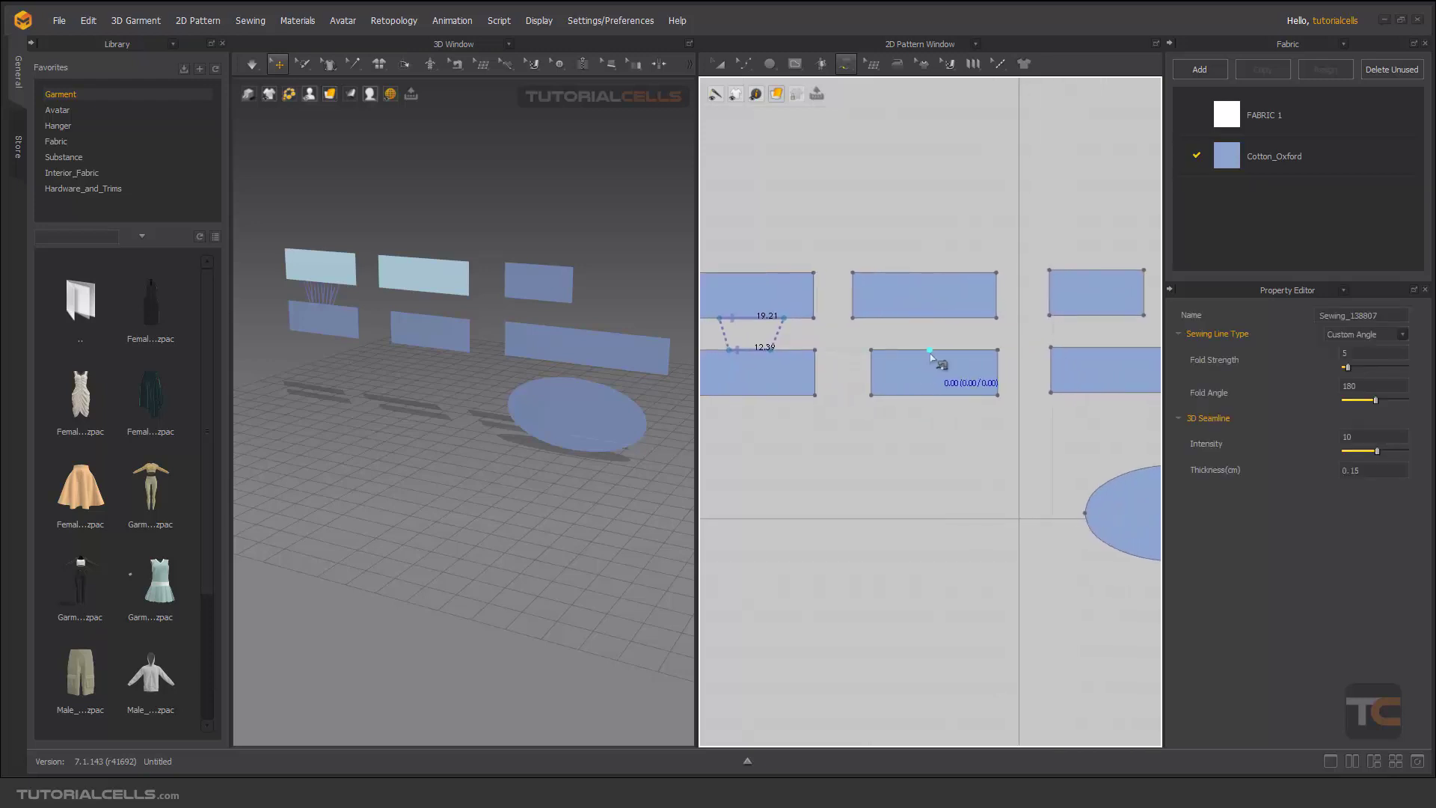
pyautogui.moveTo(929, 355); pyautogui.dragTo(732, 330, button='middle')
pyautogui.click(908, 369)
pyautogui.click(1012, 367)
pyautogui.click(919, 452)
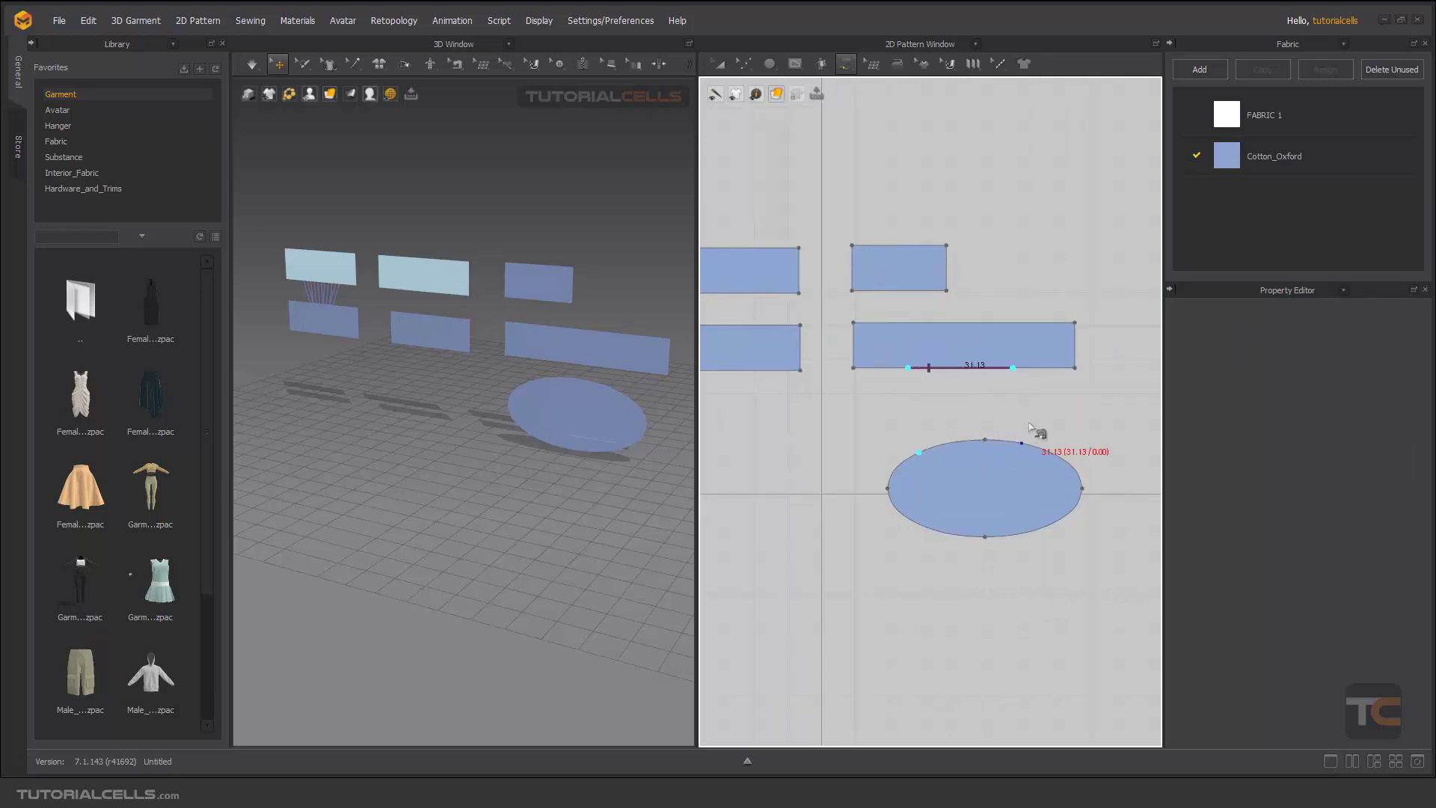
pyautogui.click(1020, 441)
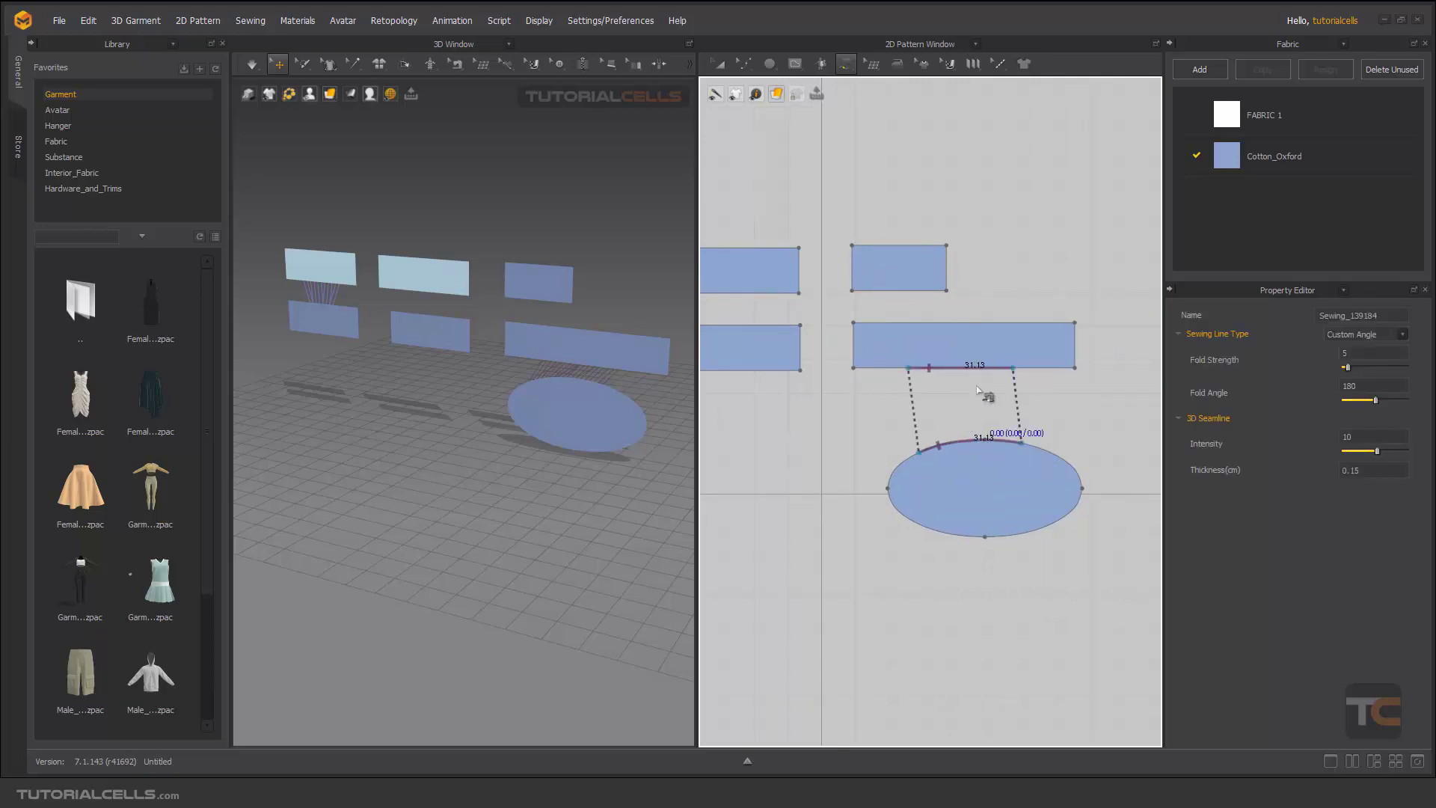
# Step: Undo both Free Sewing seams
pyautogui.scroll(-5, 966, 410)
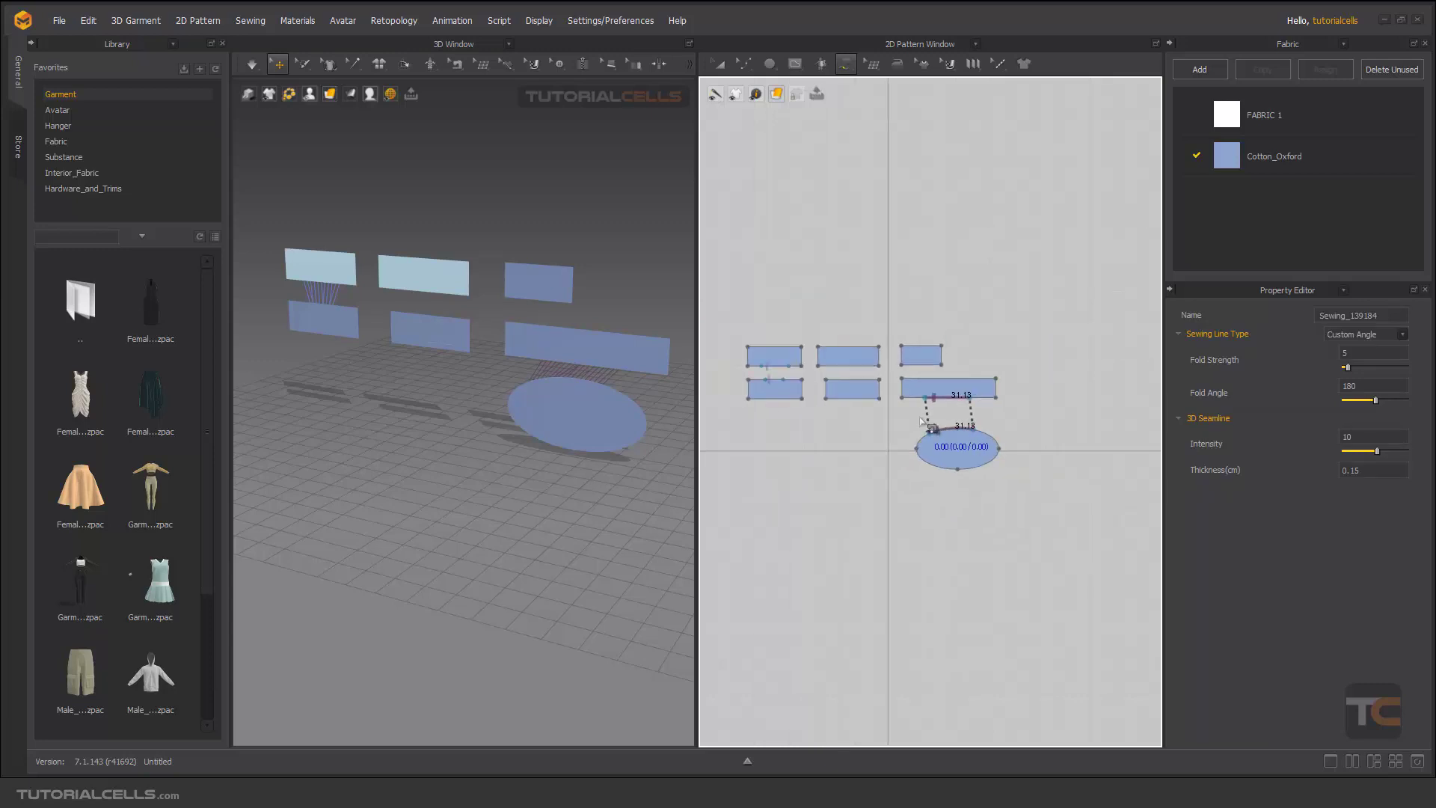
pyautogui.hotkey('ctrl', 'z')
pyautogui.hotkey('ctrl', 'z')
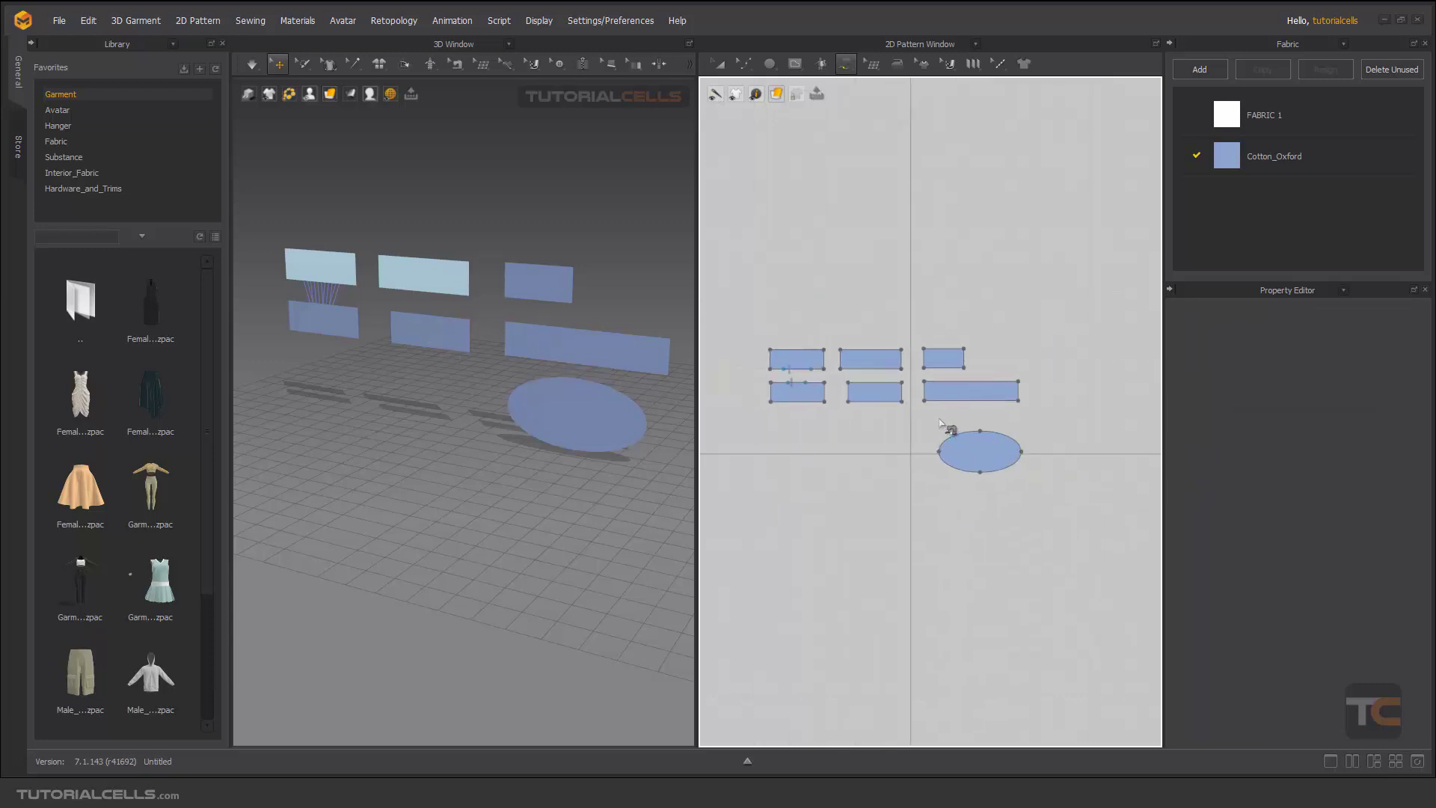
# Step: With M:N Free Sewing, define the M side as sections about 17.9, 17.6 and 14.3 long on the upper rectangles' lower edges
pyautogui.click(843, 63)
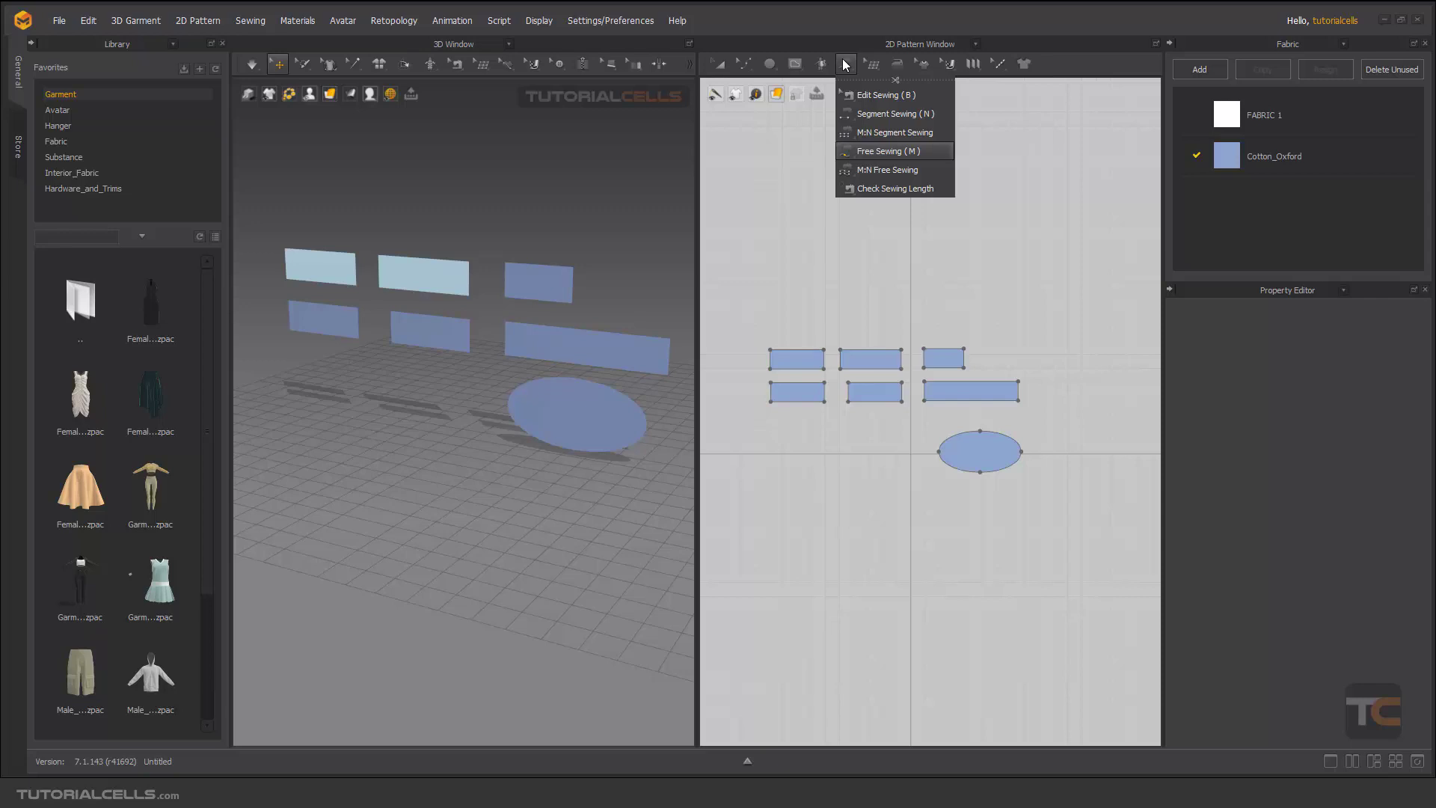
pyautogui.click(864, 174)
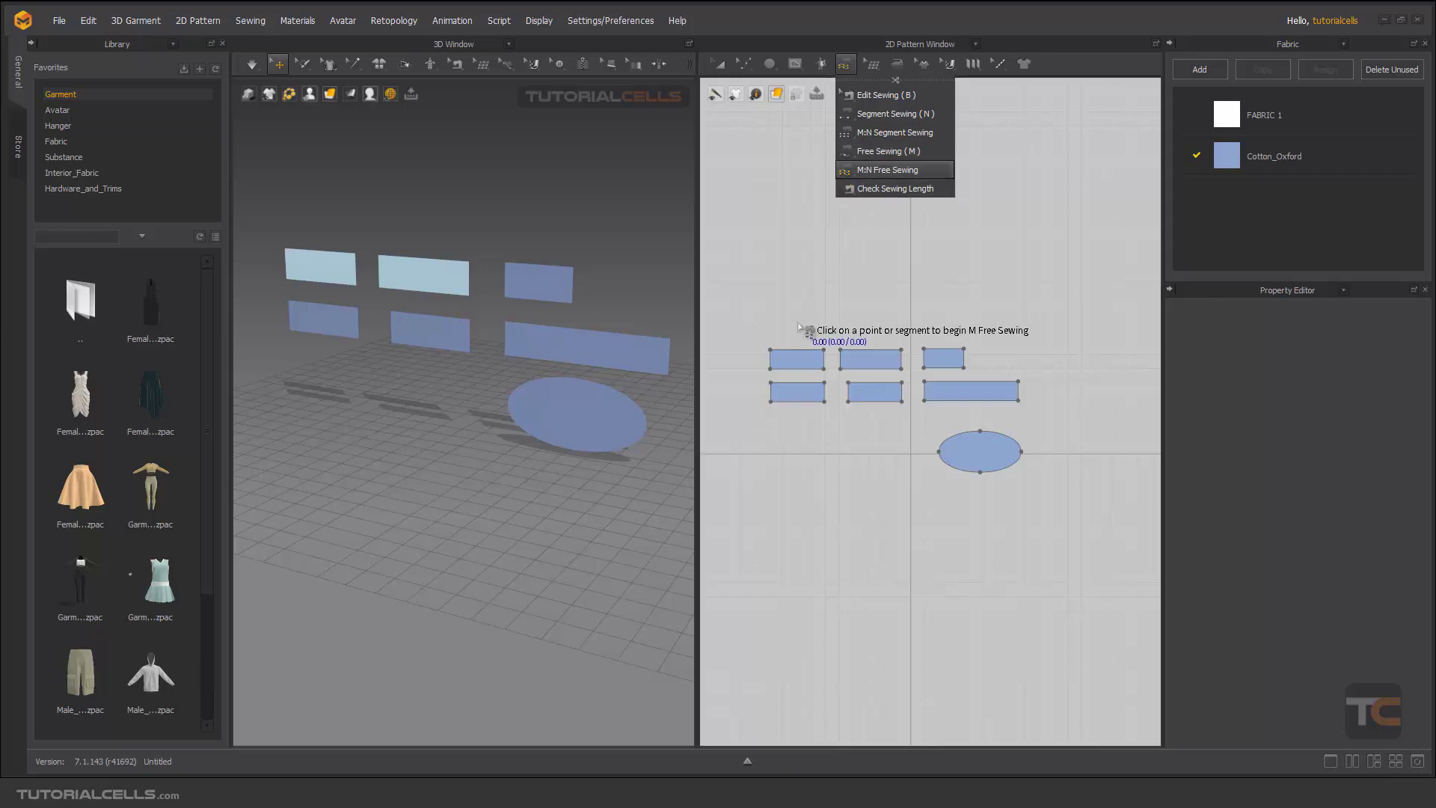
pyautogui.scroll(2, 782, 366)
pyautogui.click(783, 364)
pyautogui.click(830, 364)
pyautogui.click(905, 364)
pyautogui.click(960, 364)
pyautogui.click(1038, 362)
pyautogui.click(1072, 362)
pyautogui.scroll(-2, 995, 377)
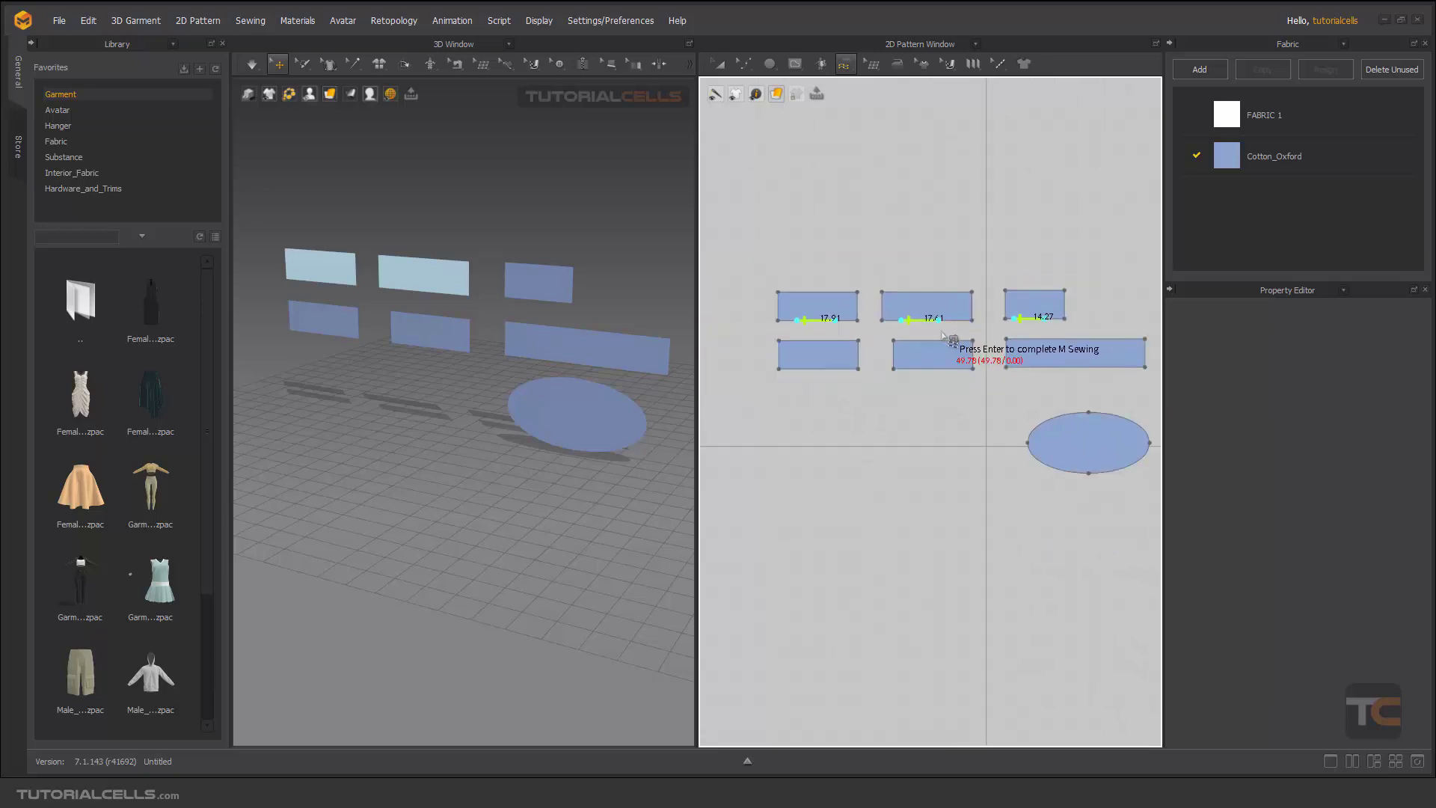
pyautogui.press('Return')
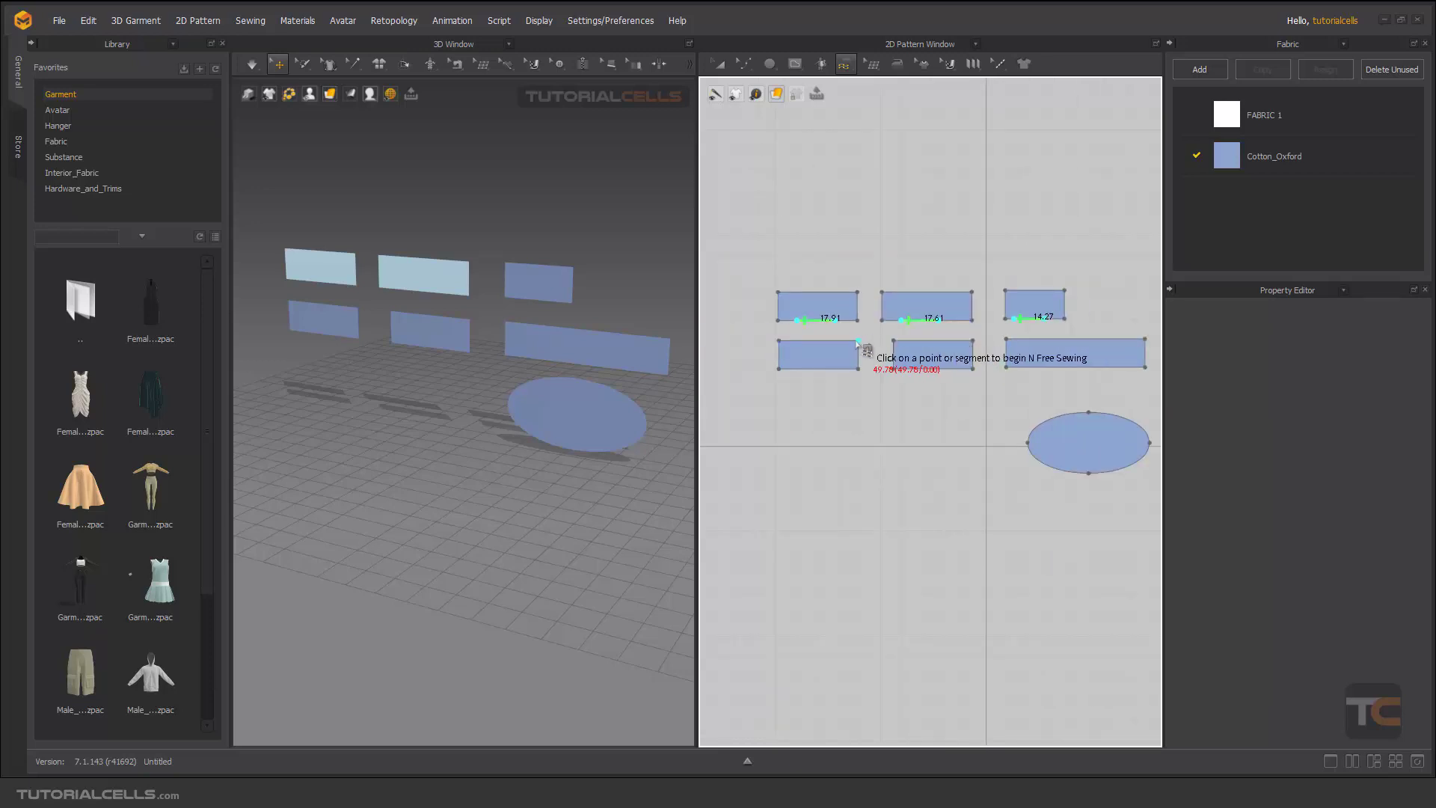
# Step: Complete the N side with sections about 17.7, 11 and 39.7 long on the lower rectangles' upper edges, and delete the resulting seam
pyautogui.click(794, 340)
pyautogui.click(830, 342)
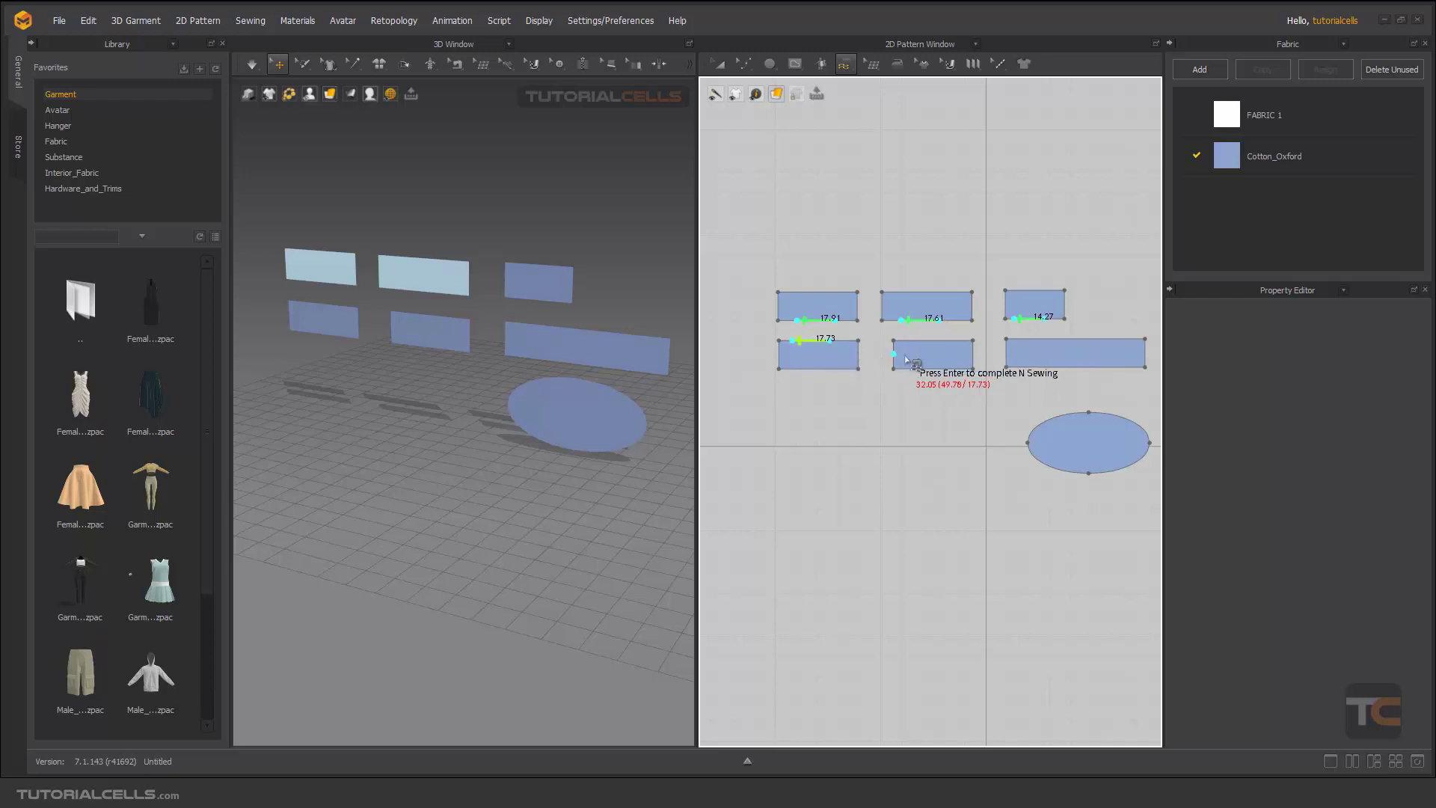
pyautogui.click(916, 342)
pyautogui.click(939, 342)
pyautogui.click(1025, 339)
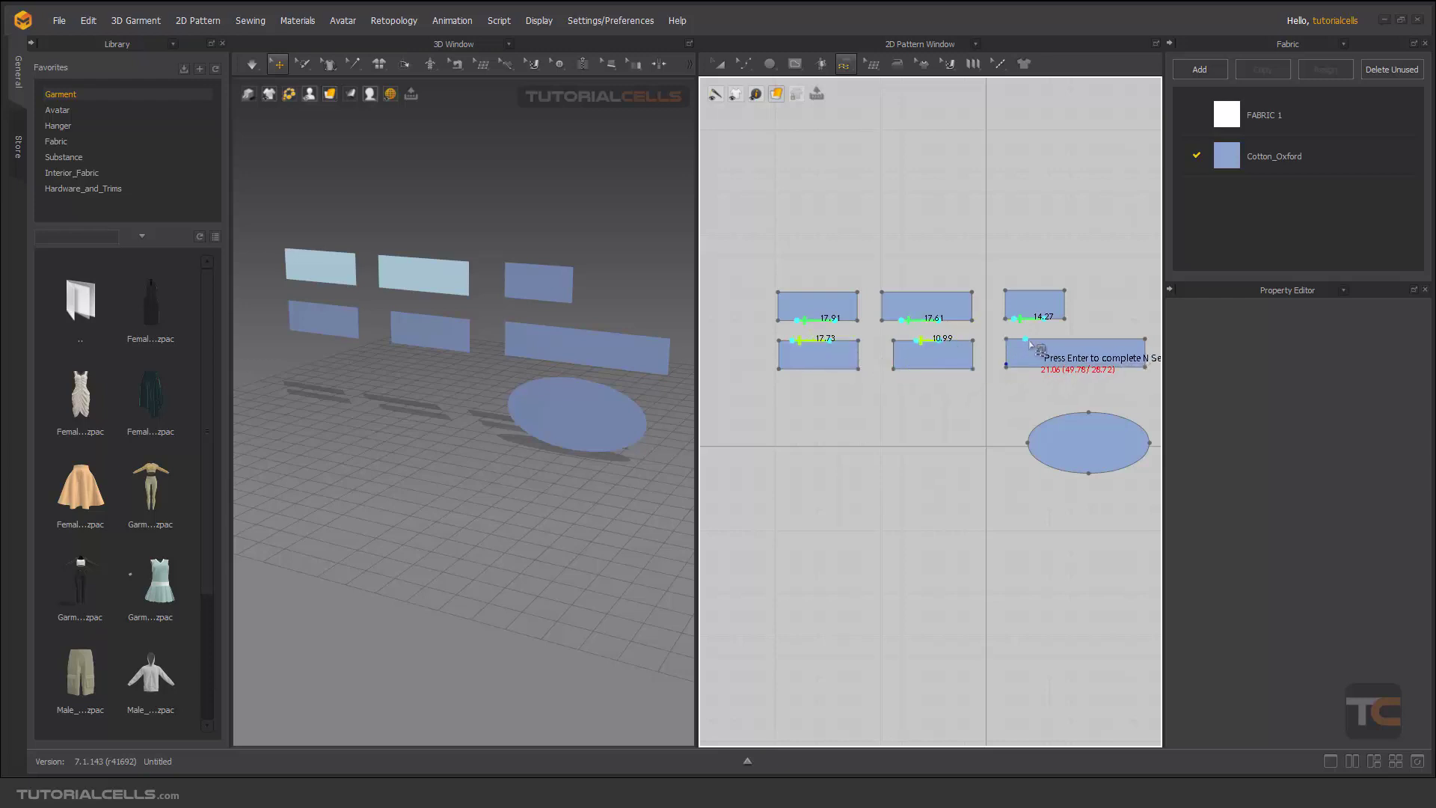
pyautogui.click(1109, 339)
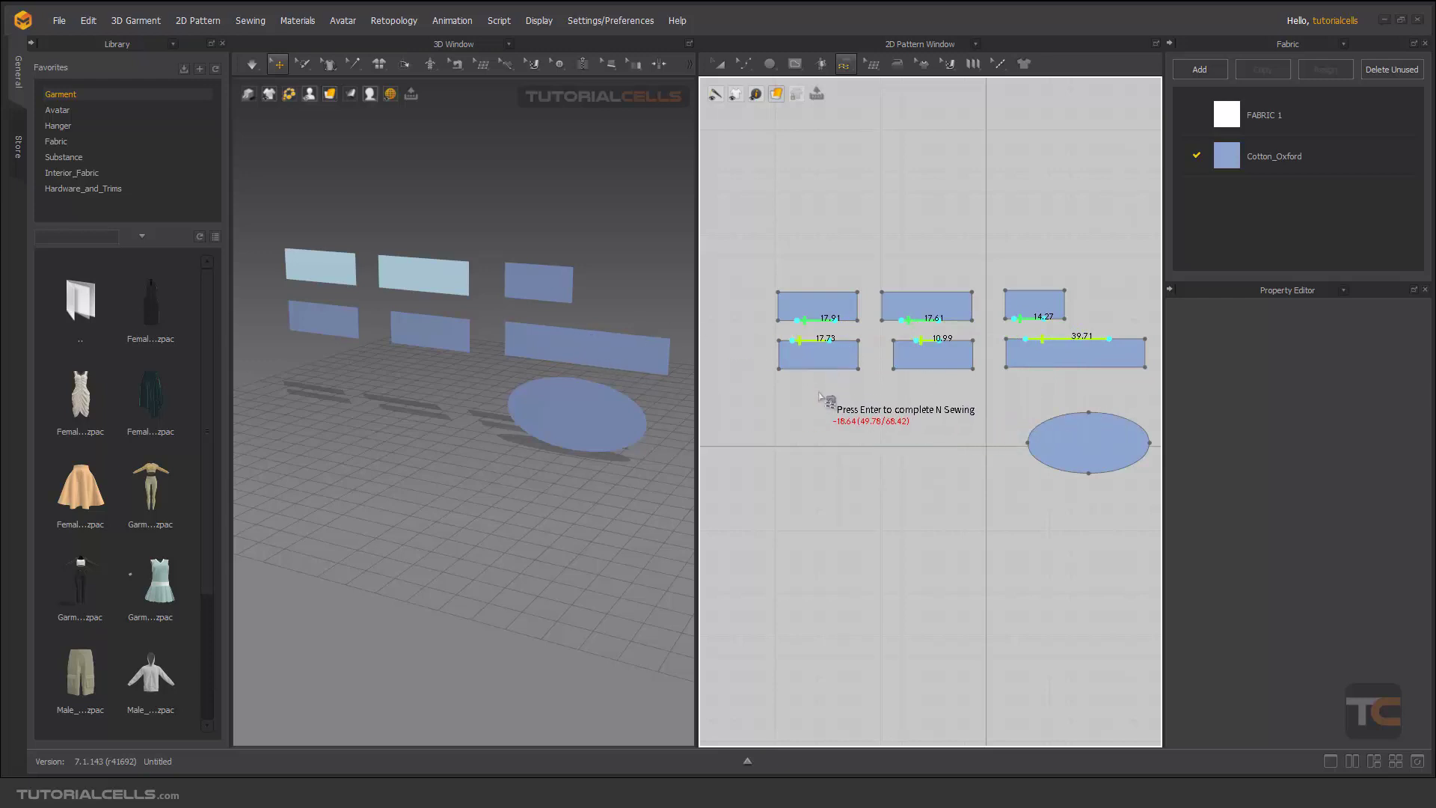
pyautogui.press('Return')
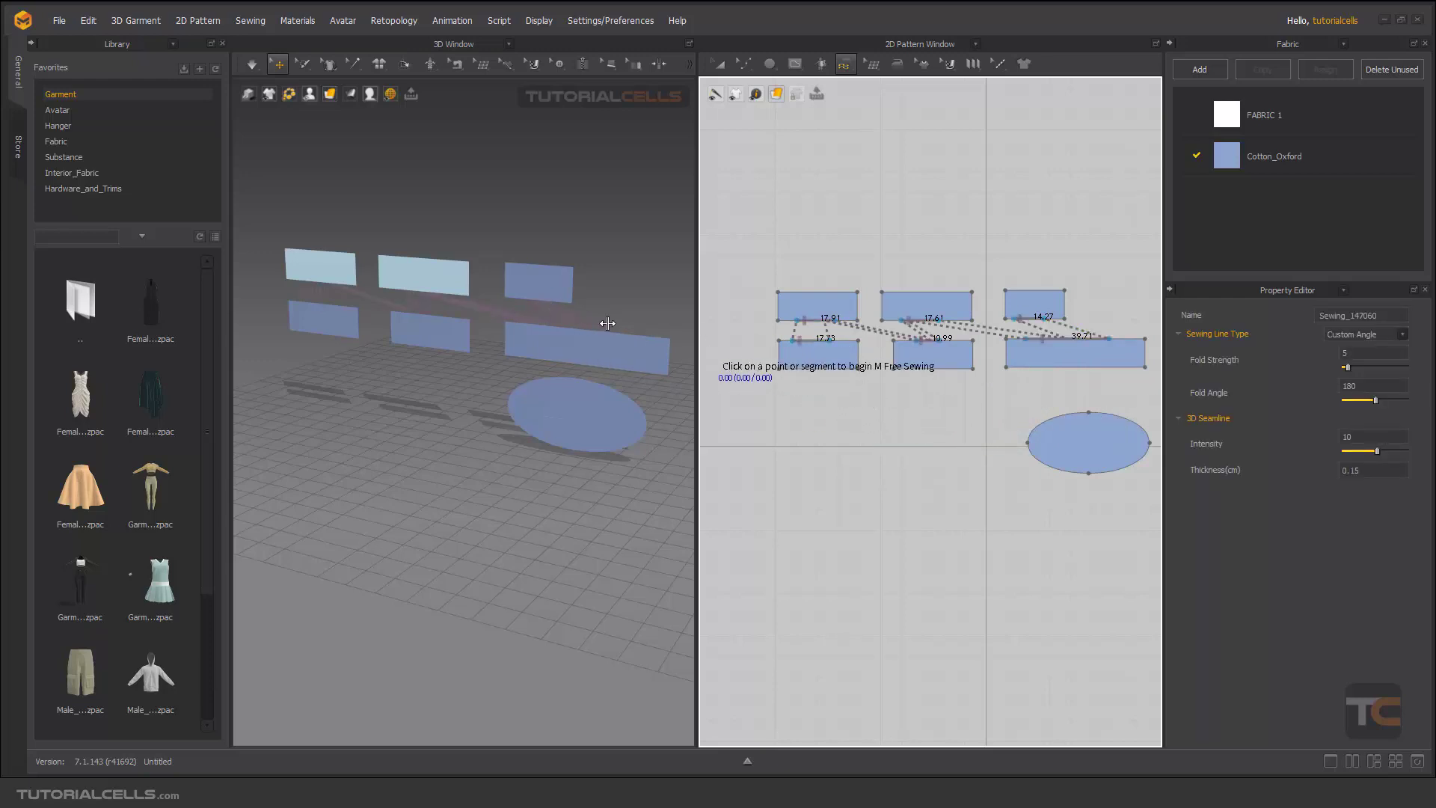
pyautogui.press('Delete')
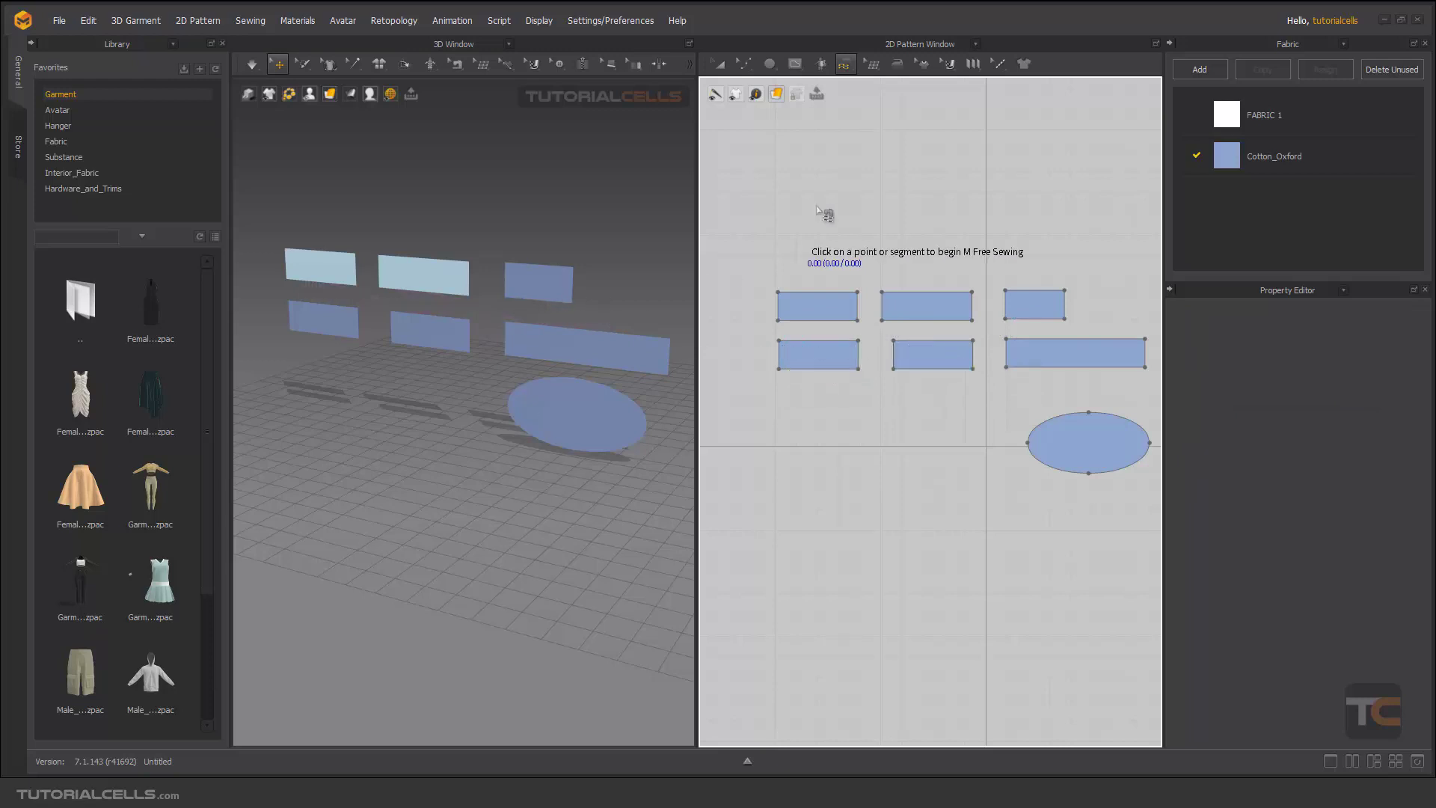
# Step: Use M:N Segment Sewing again to join the upper row's three full lower edges to the lower row's three full upper edges
pyautogui.click(844, 64)
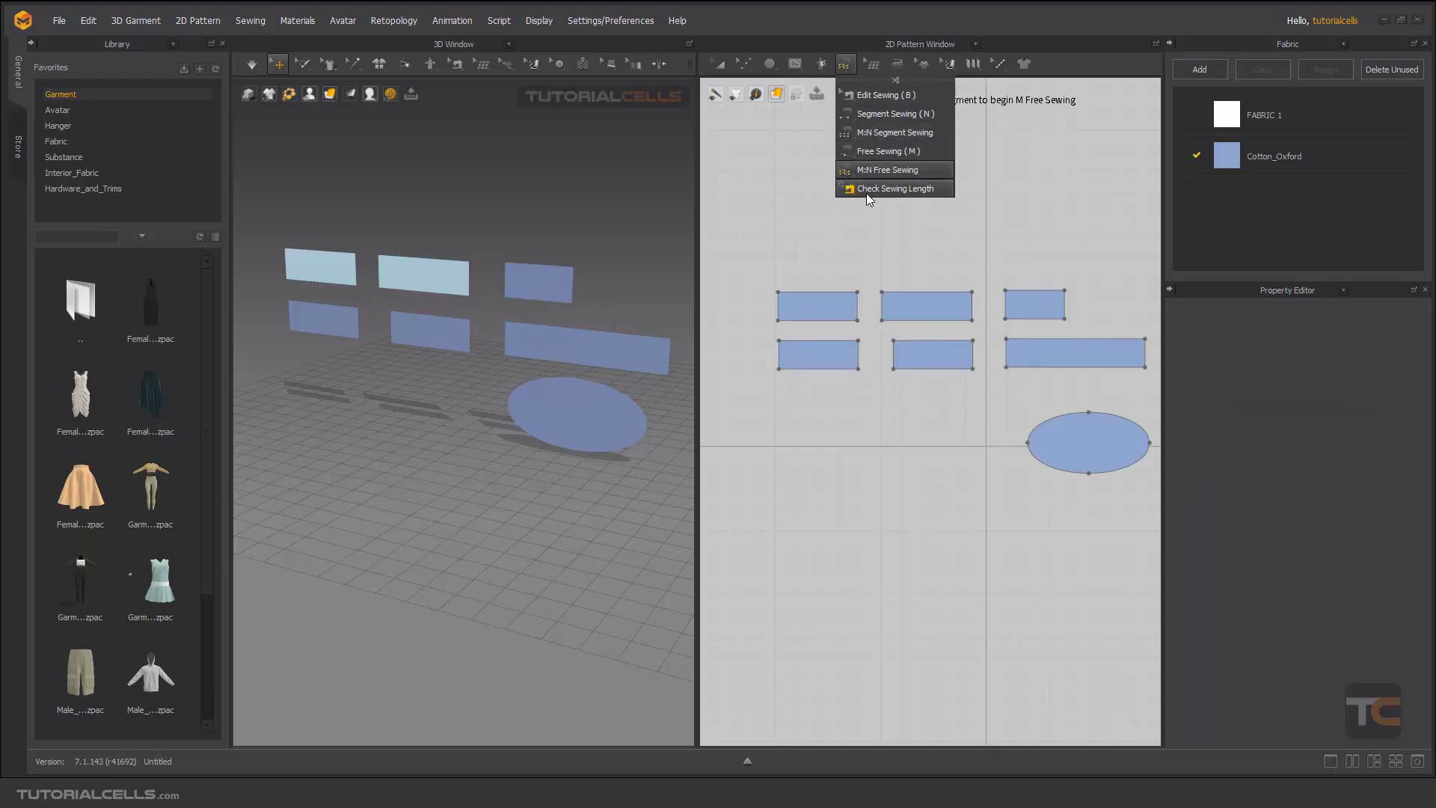
pyautogui.click(867, 135)
pyautogui.click(819, 320)
pyautogui.click(921, 320)
pyautogui.click(1036, 319)
pyautogui.press('Return')
pyautogui.click(821, 341)
pyautogui.click(927, 340)
pyautogui.click(1026, 339)
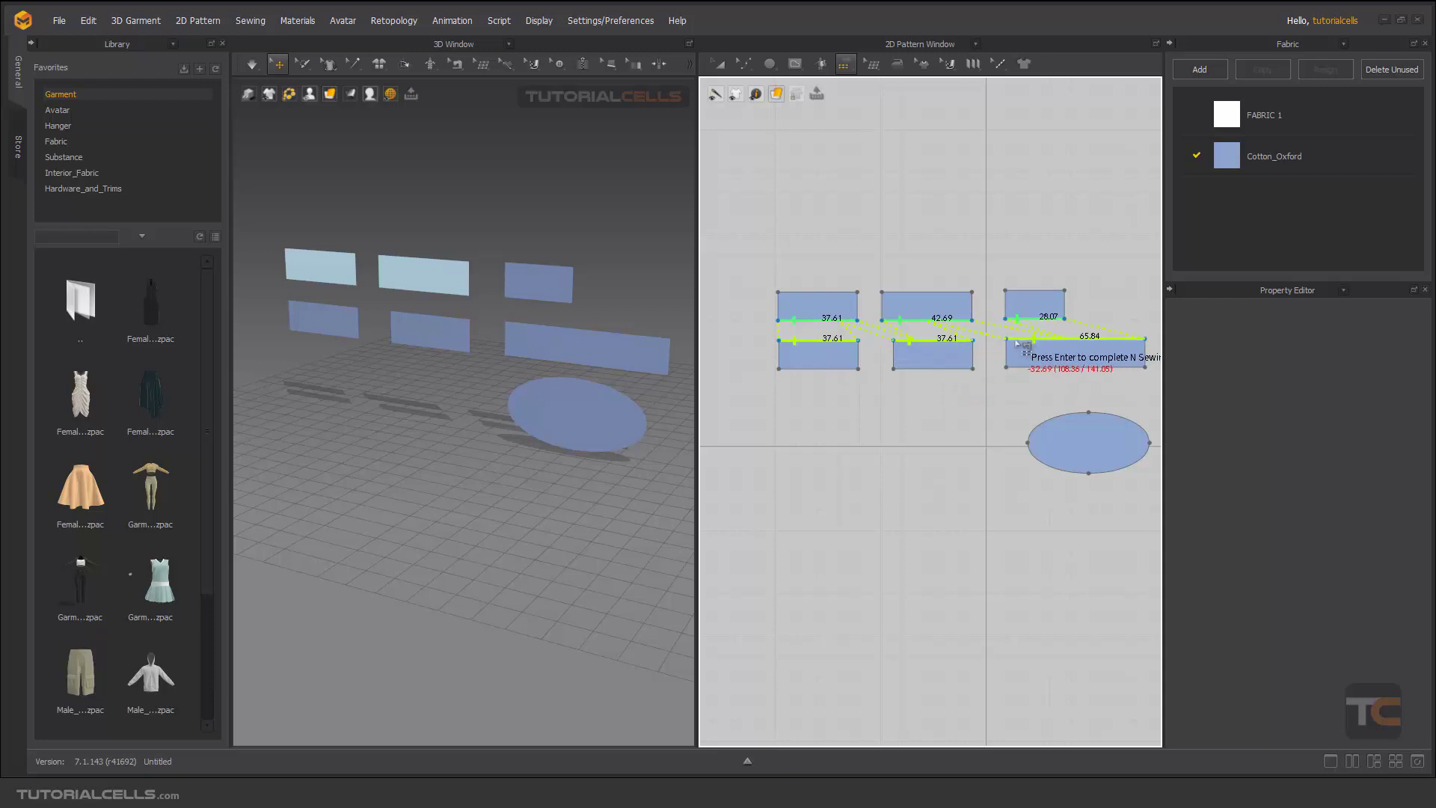
pyautogui.press('Return')
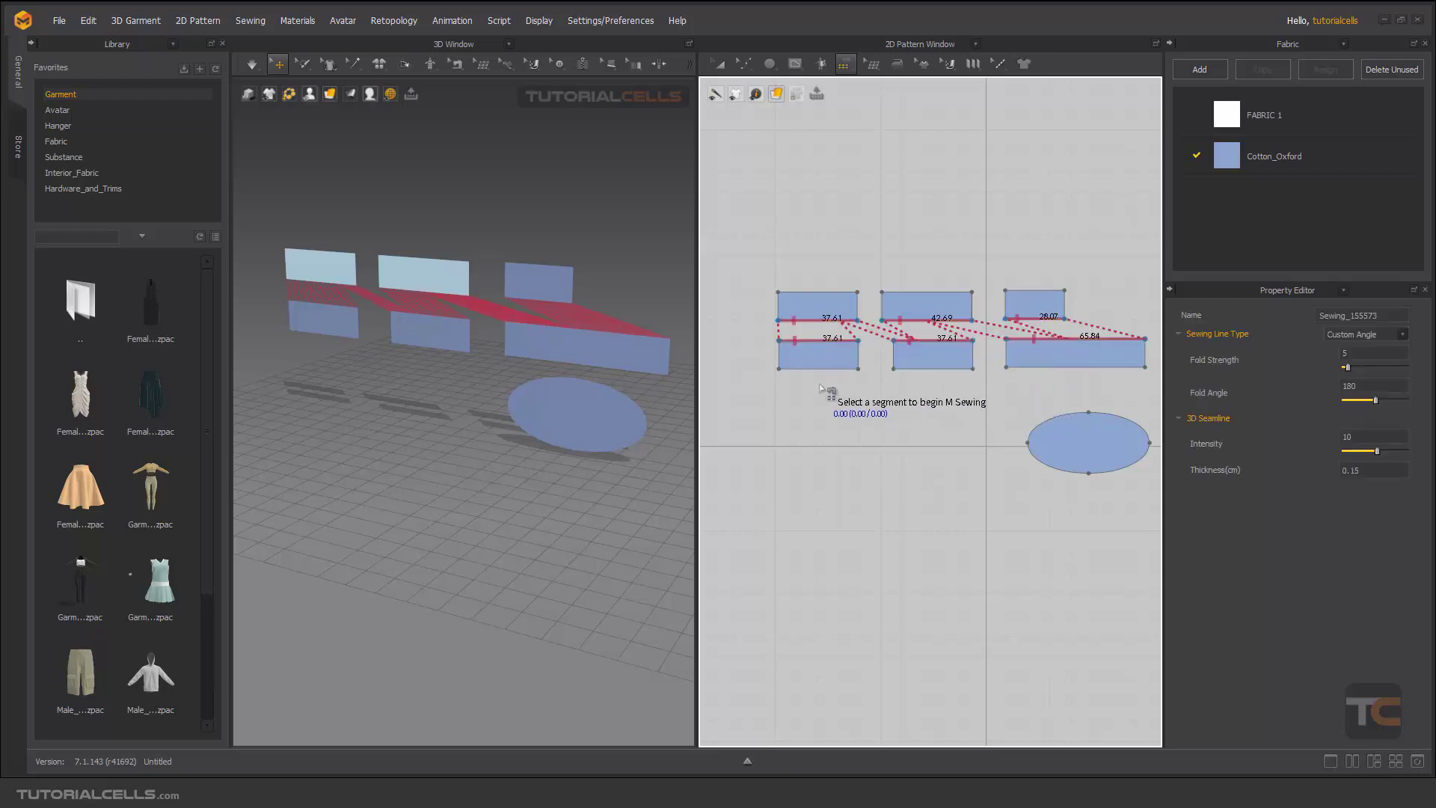
# Step: Open Check Sewing Length to review its length and ratio difference tolerances on the M:N seam, and close the check
pyautogui.click(843, 63)
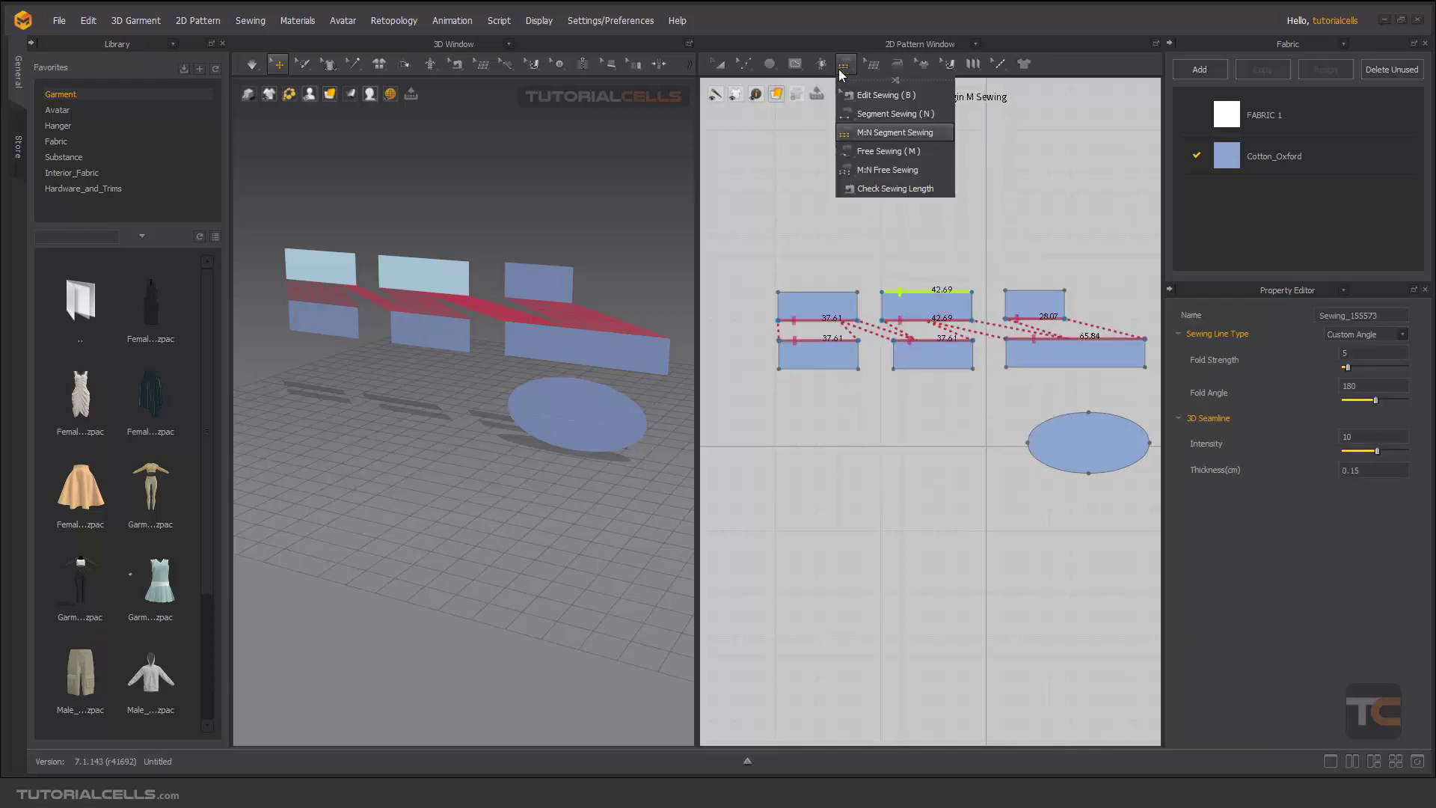
pyautogui.click(877, 193)
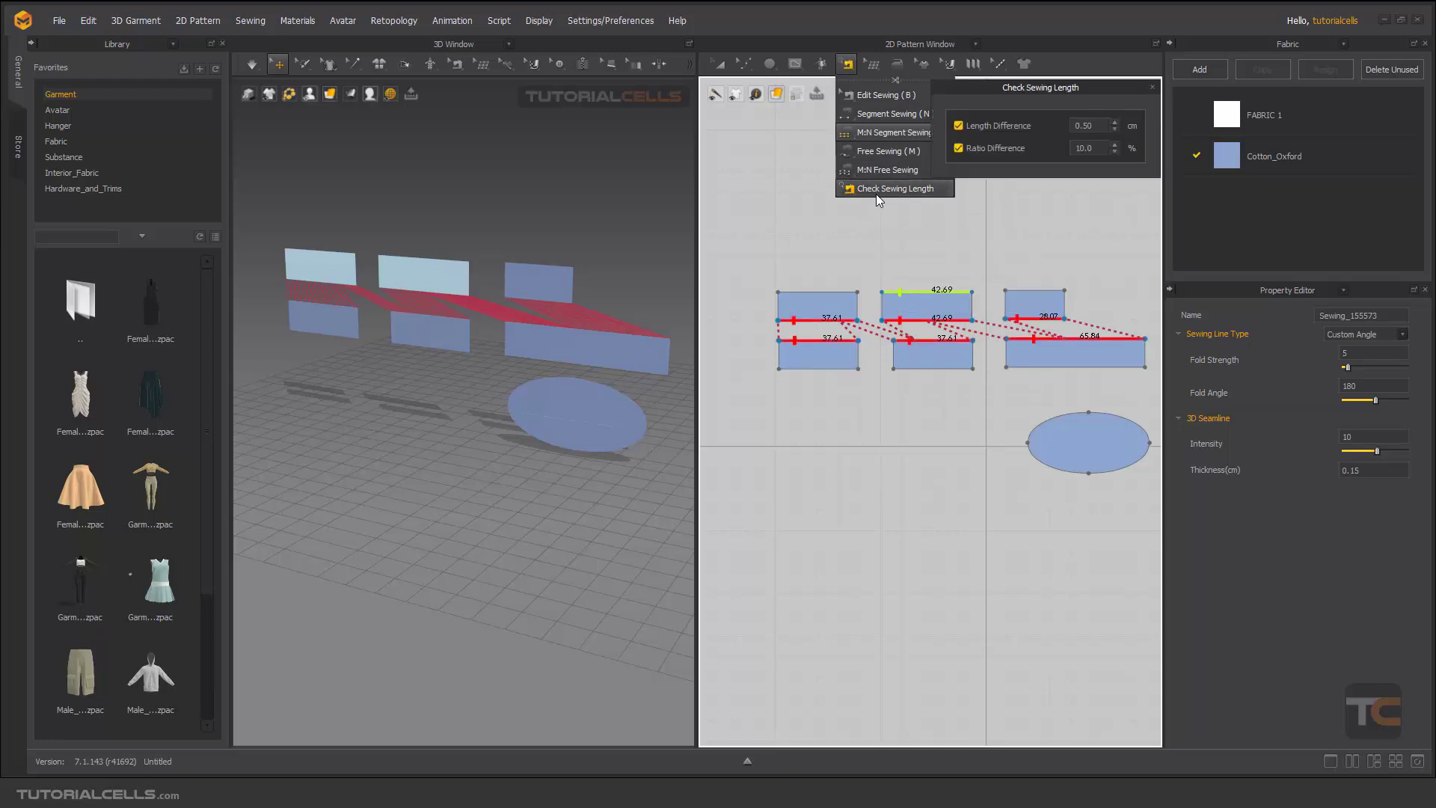
pyautogui.moveTo(1016, 87); pyautogui.dragTo(607, 149)
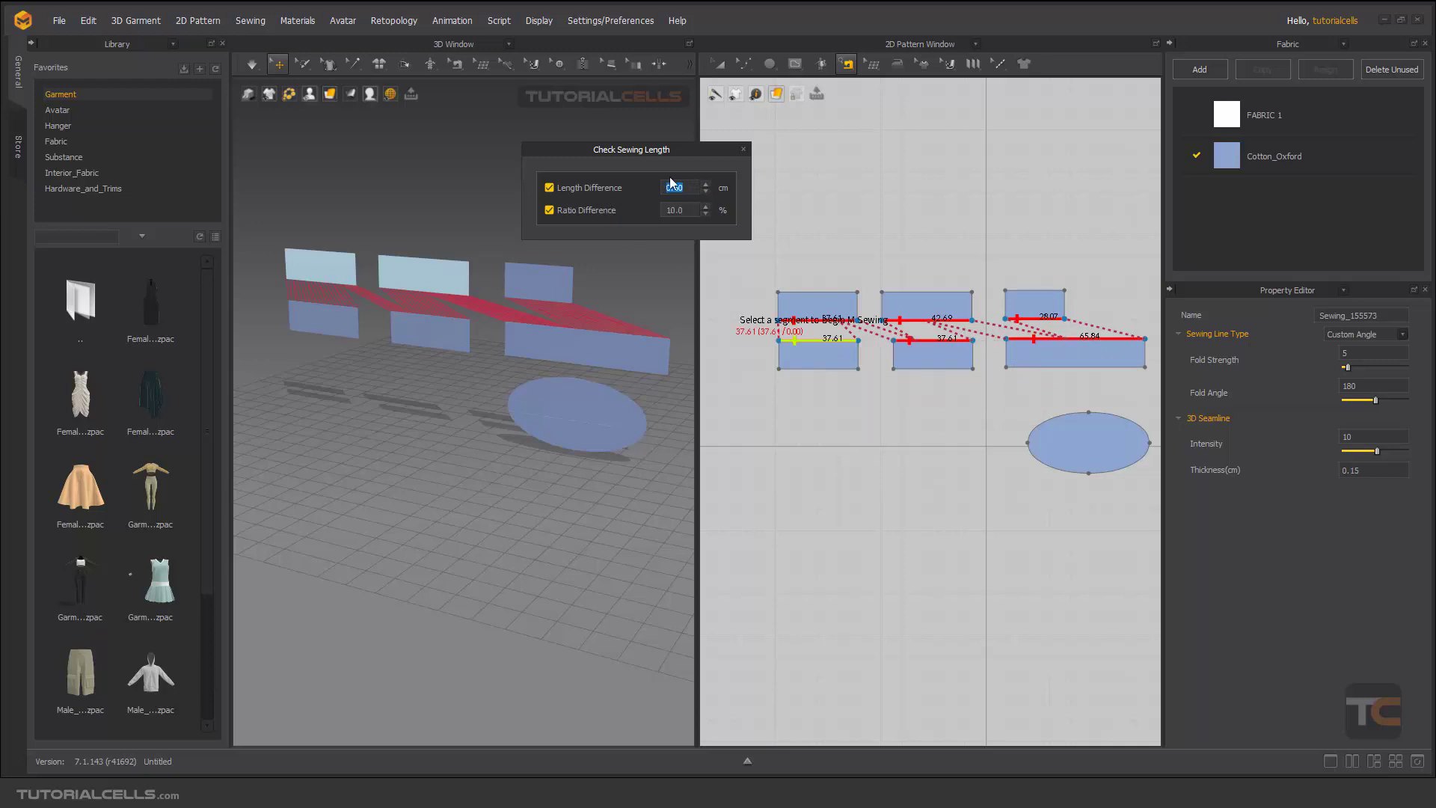
pyautogui.click(743, 149)
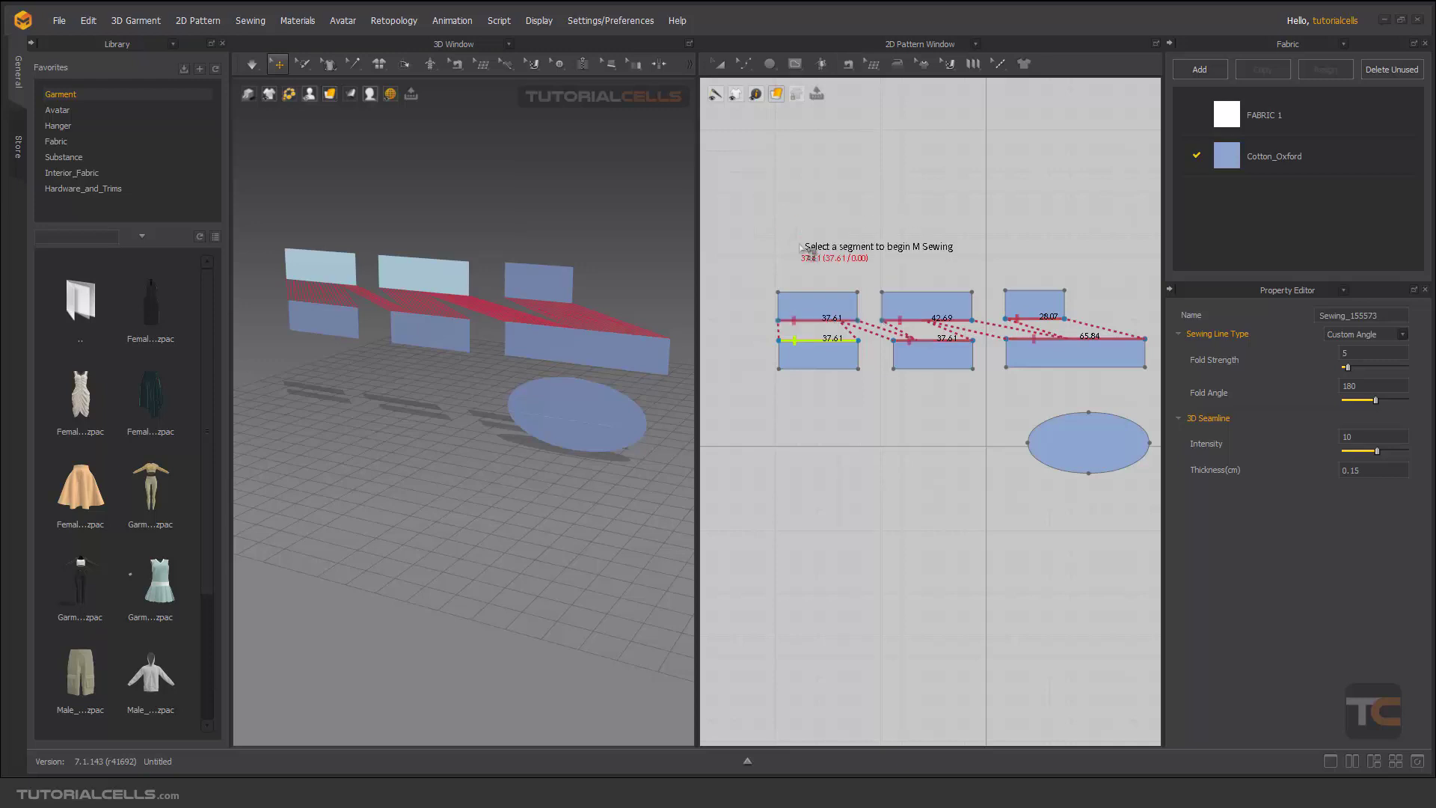
# Step: Undo the M:N Segment Sewing seam between the upper and lower rectangle rows
pyautogui.scroll(-2, 808, 264)
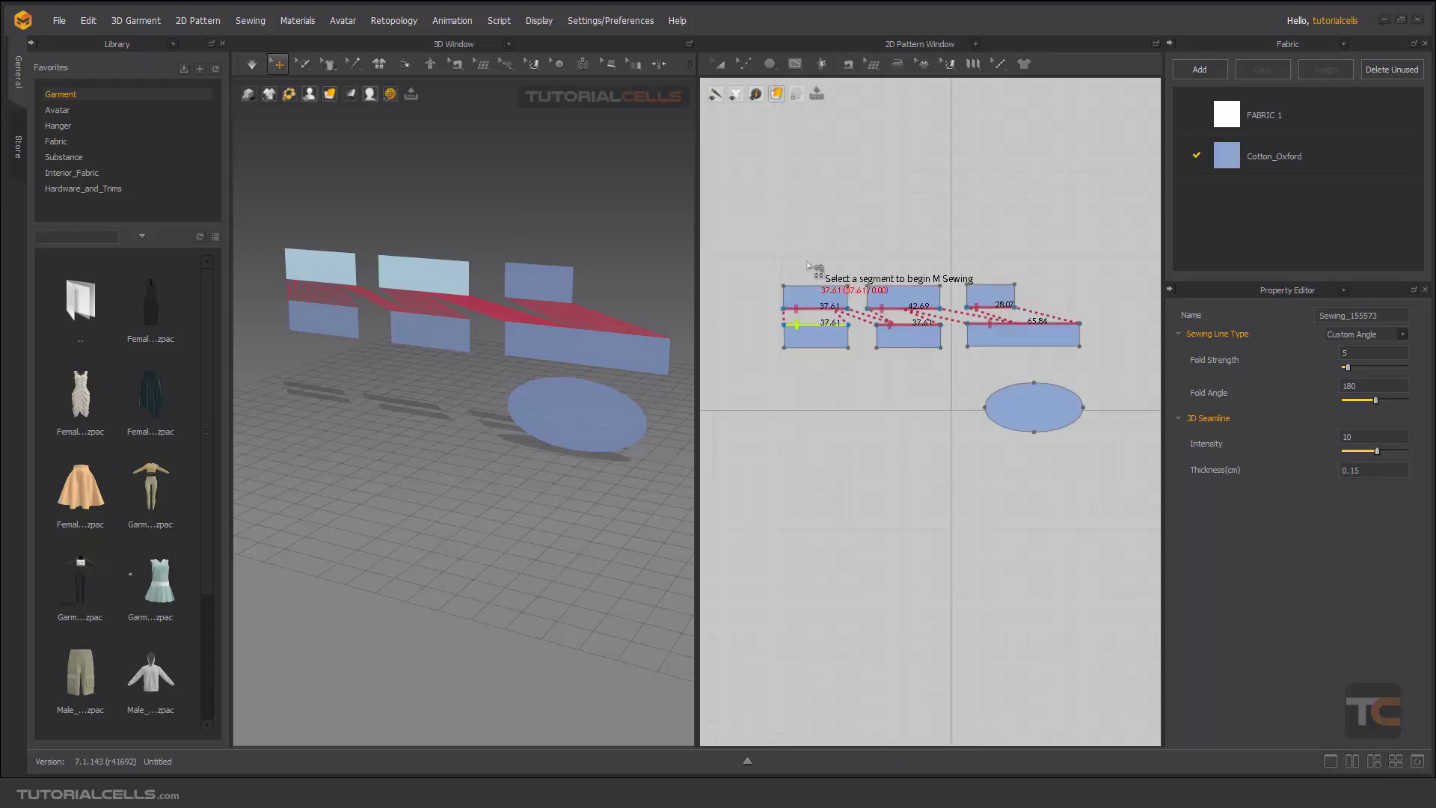
pyautogui.hotkey('ctrl', 'z')
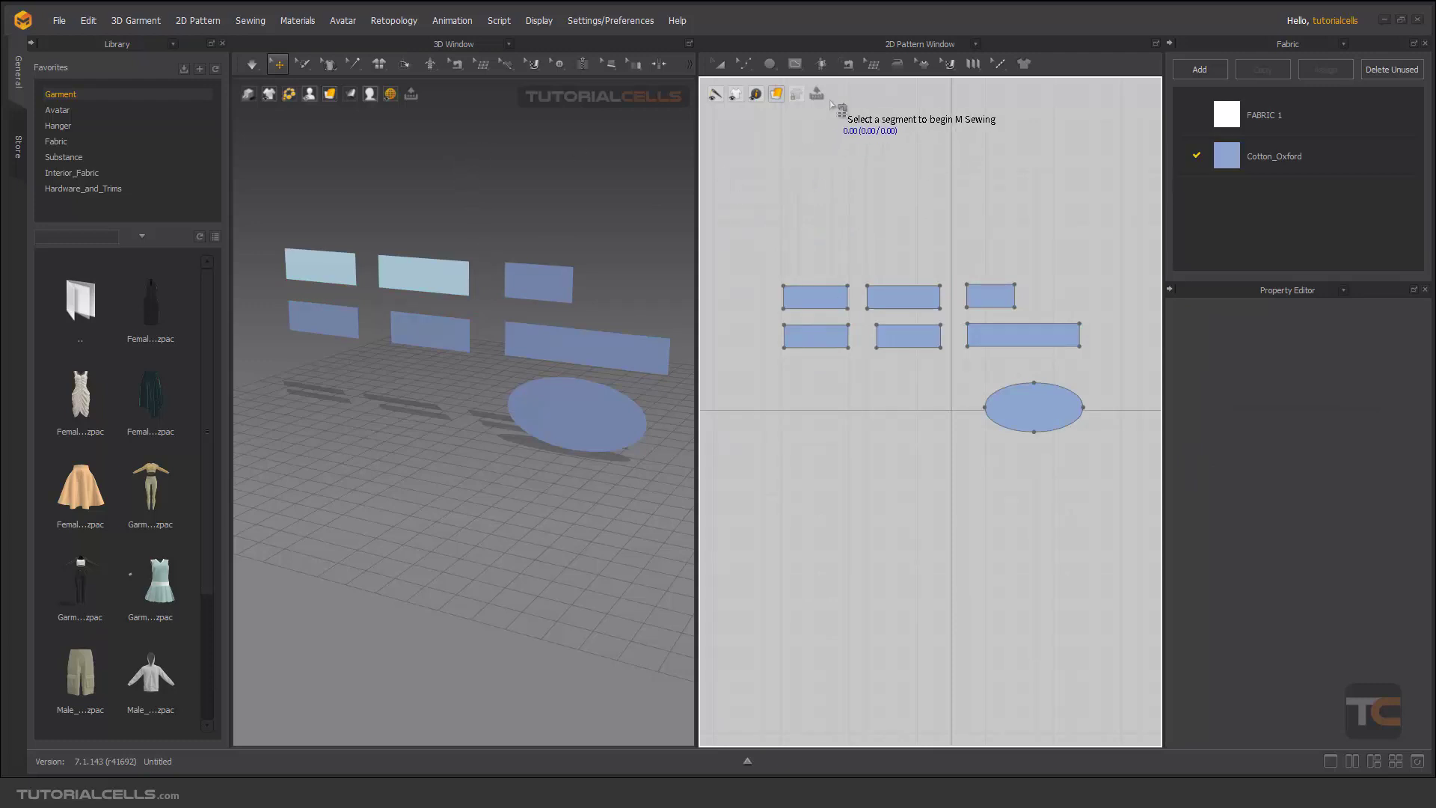
pyautogui.click(842, 69)
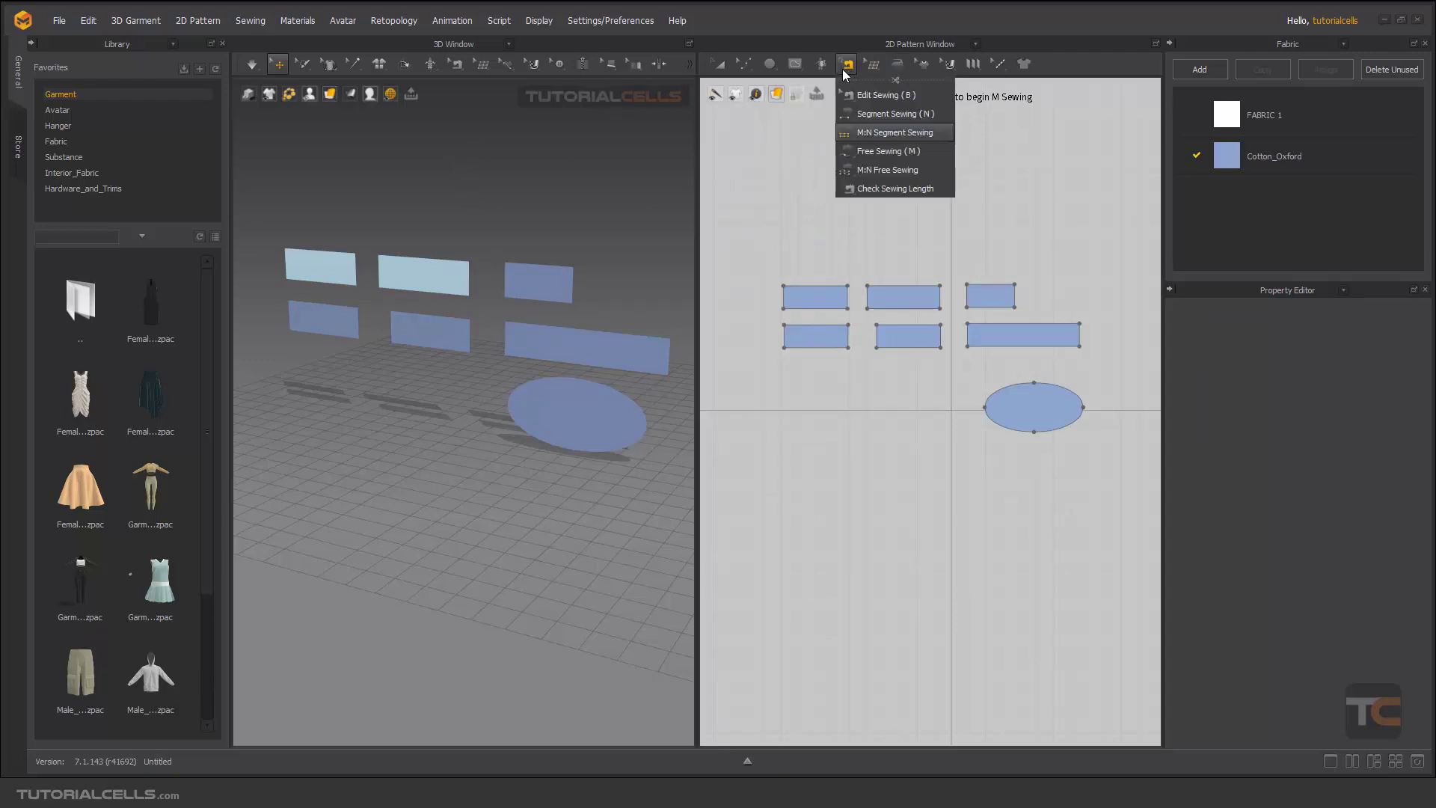
# Step: With Segment Sewing in the 3D view, join the first upper rectangle's lower edge to the upper edge of the rectangle beneath it
pyautogui.click(458, 67)
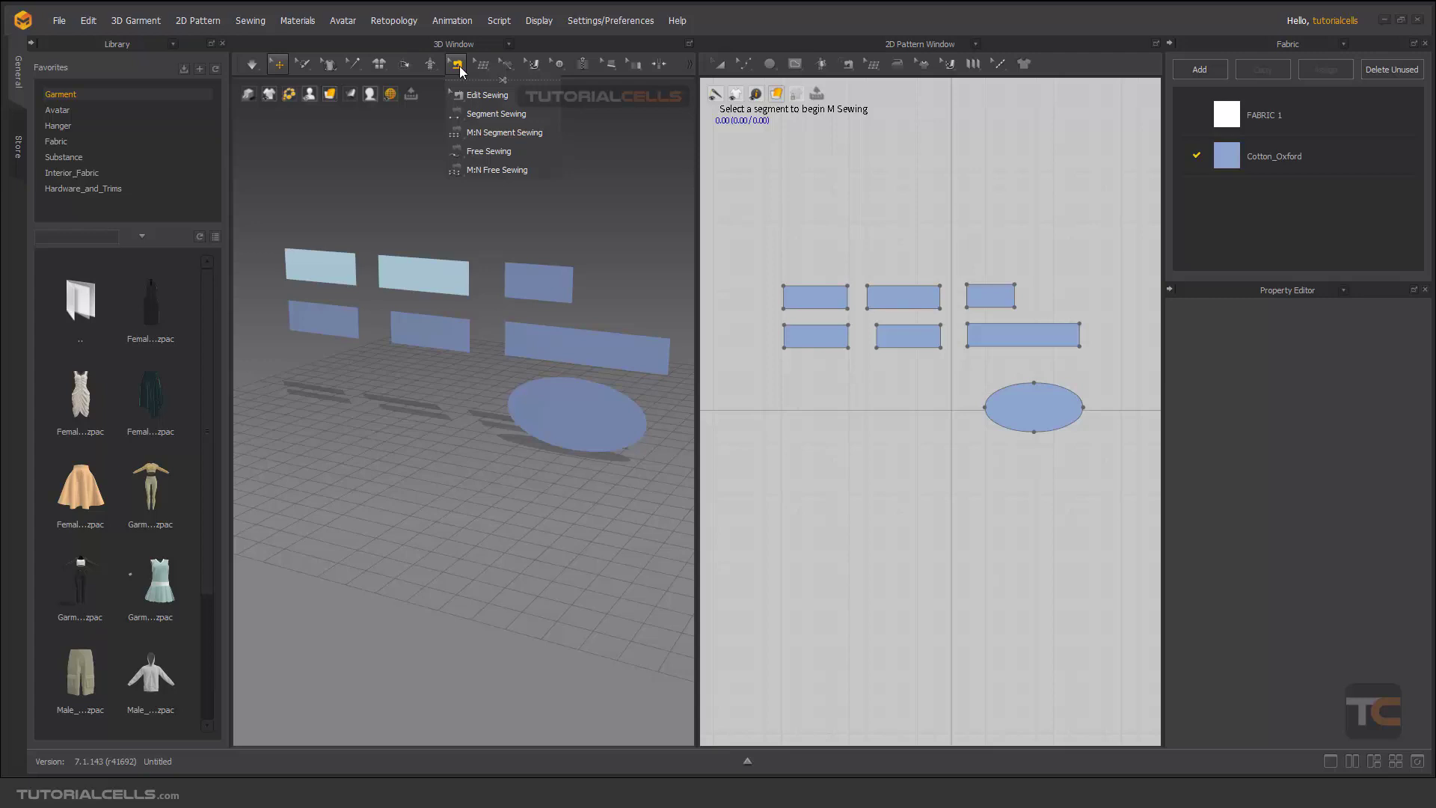
pyautogui.click(479, 114)
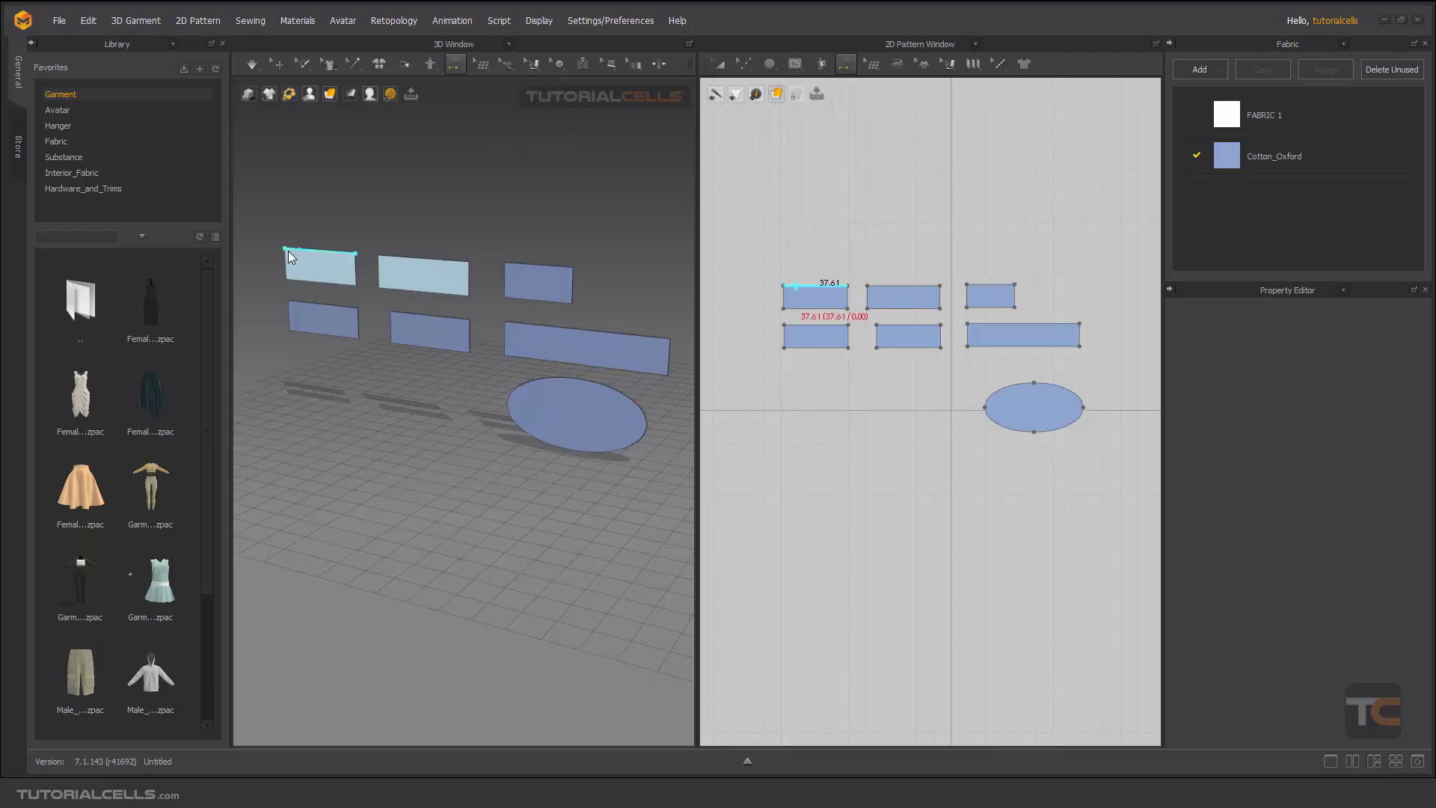
pyautogui.scroll(4, 303, 280)
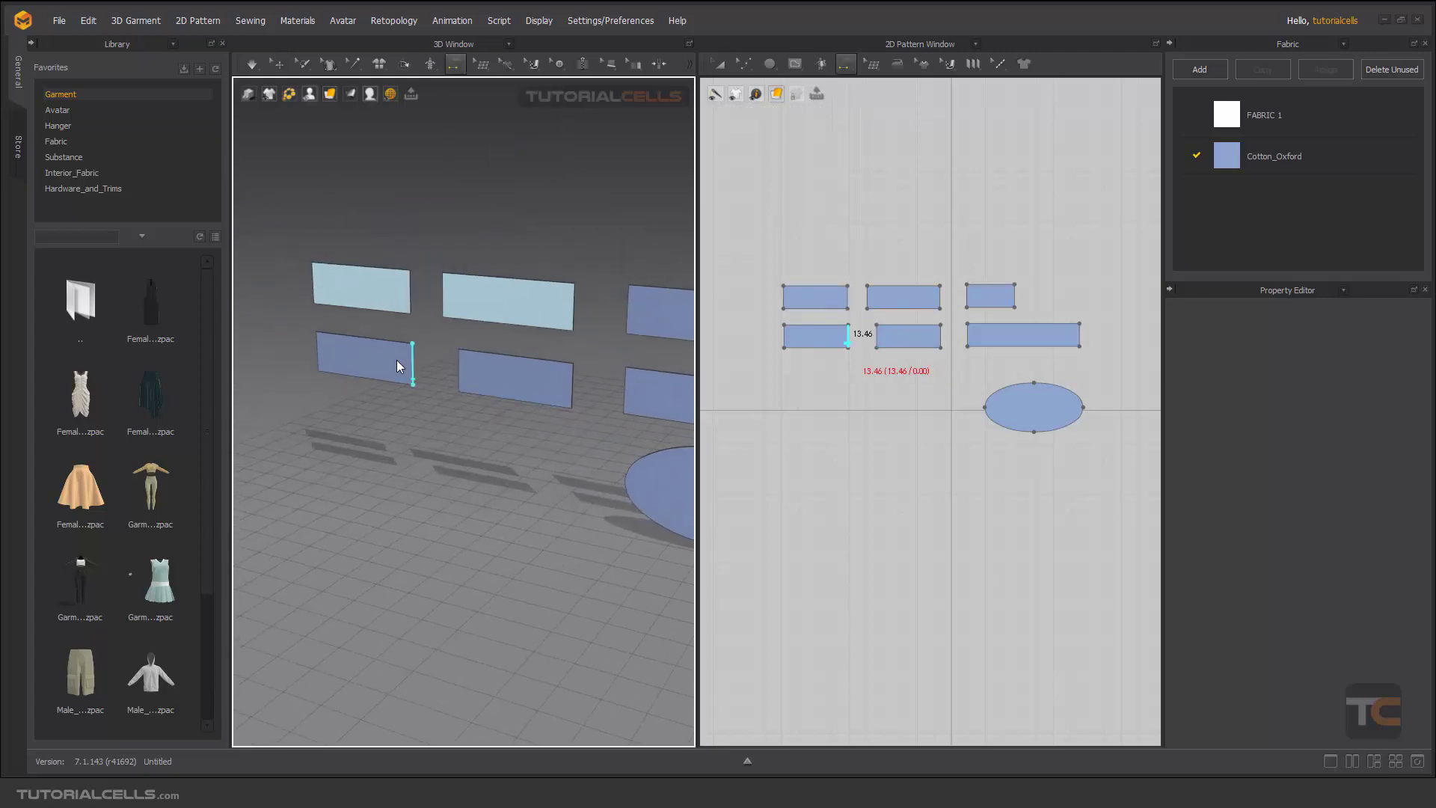
pyautogui.scroll(1, 414, 371)
pyautogui.moveTo(357, 341); pyautogui.dragTo(401, 330, button='right')
pyautogui.moveTo(401, 330); pyautogui.dragTo(572, 324, button='middle')
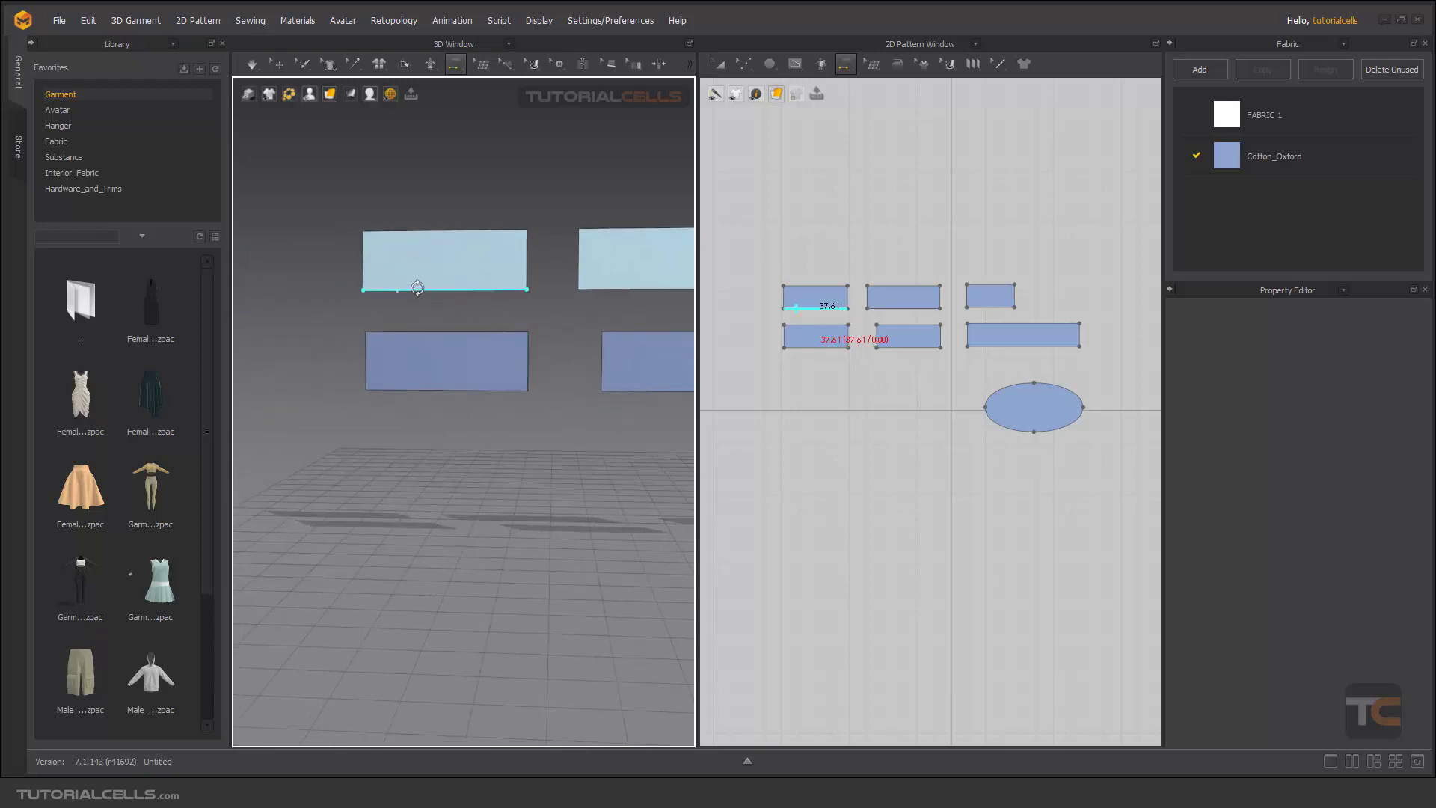
pyautogui.click(397, 331)
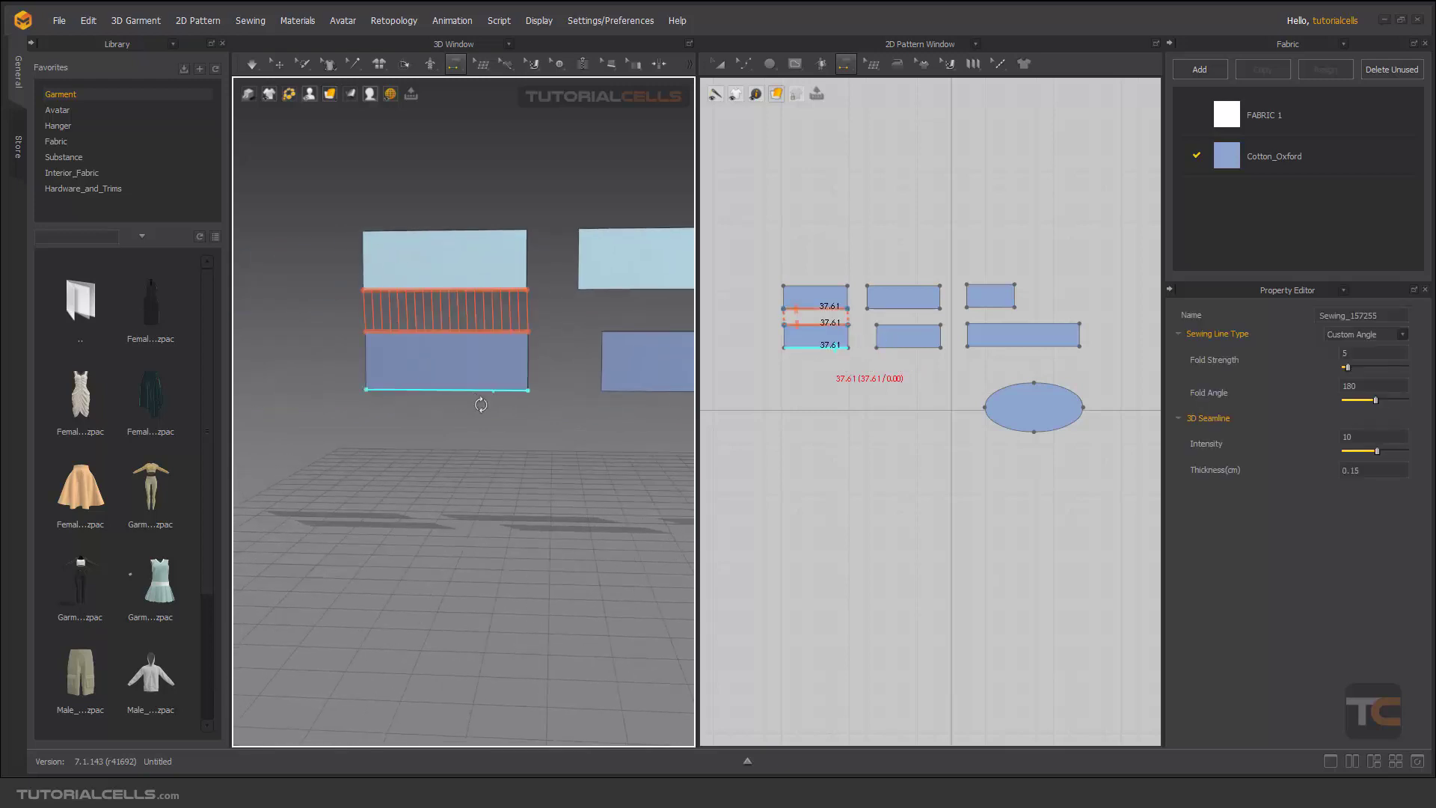
# Step: Sew the facing side edges of the first and second upper rectangles together in the 3D view
pyautogui.moveTo(584, 340); pyautogui.dragTo(551, 374, button='middle')
pyautogui.click(490, 273)
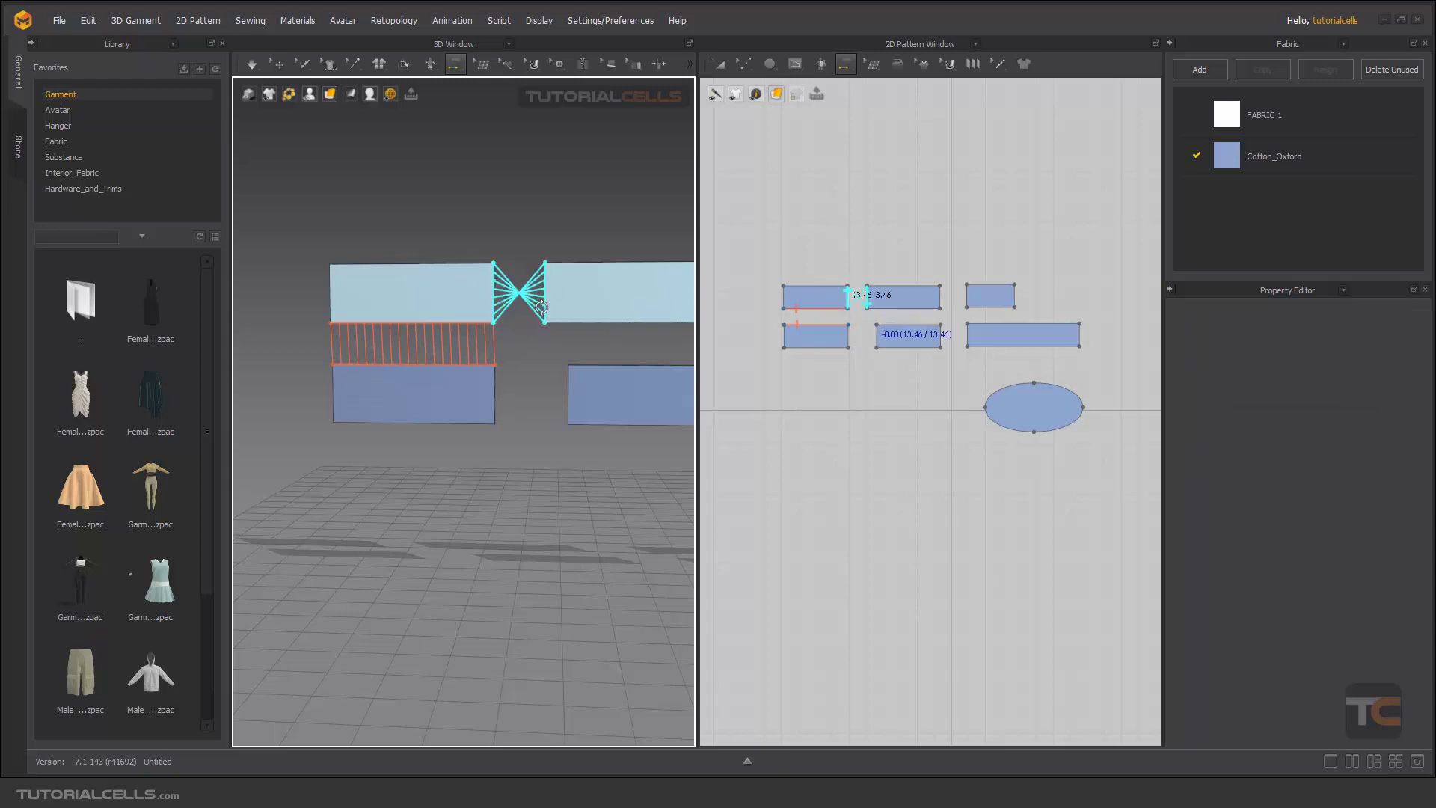
pyautogui.click(544, 274)
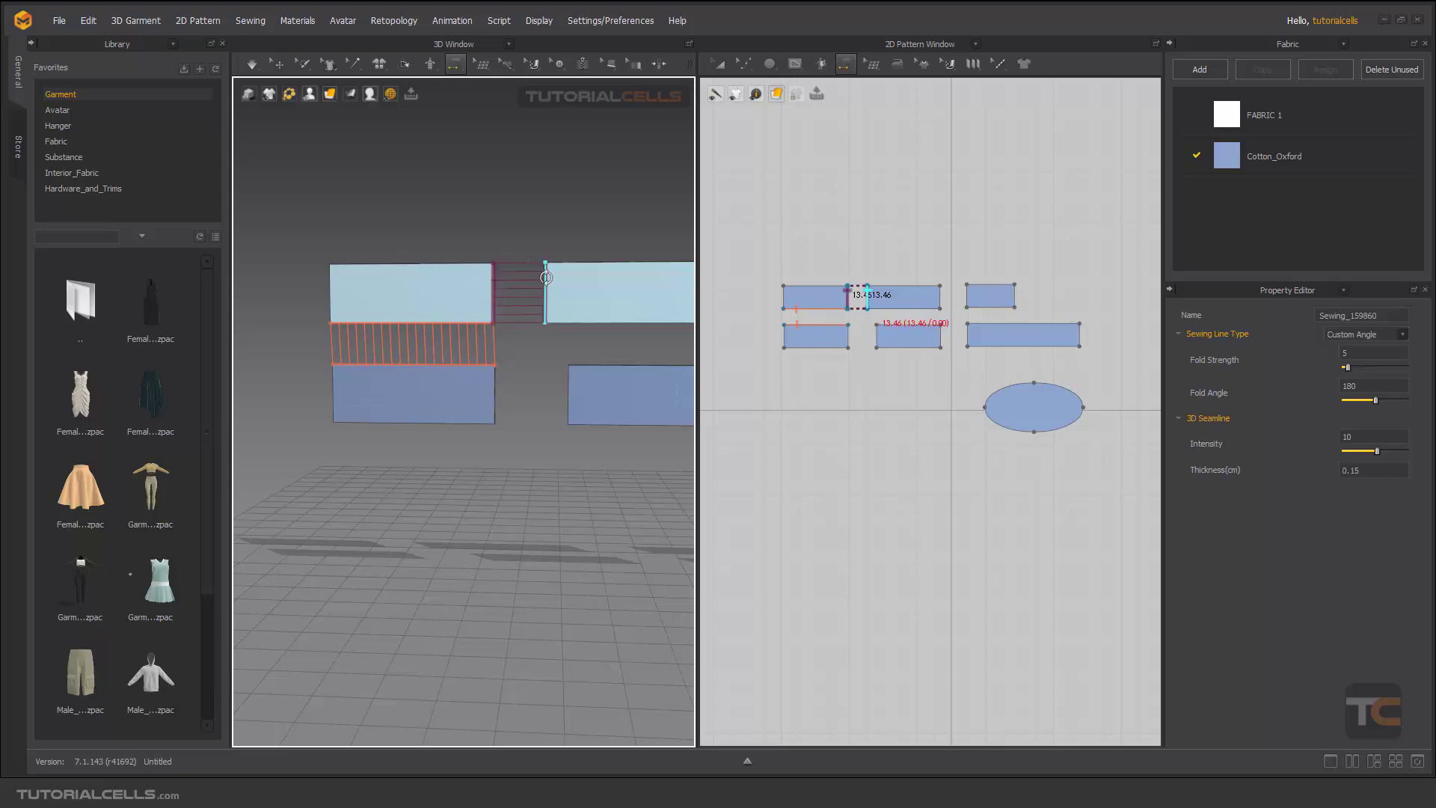
pyautogui.scroll(-2, 546, 277)
pyautogui.moveTo(599, 292); pyautogui.dragTo(512, 261, button='middle')
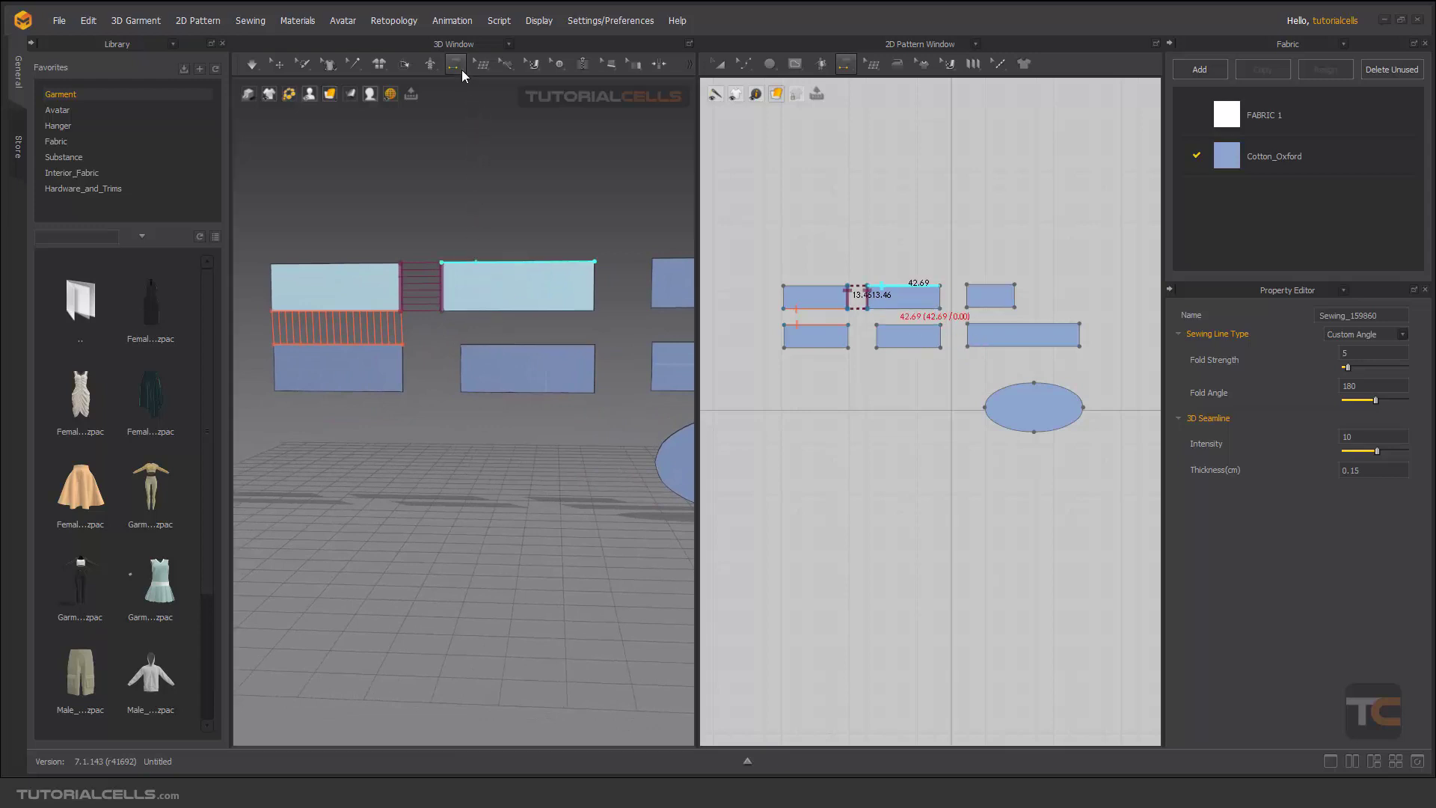
# Step: With Free Sewing in 3D, join about 11.9 of the third upper rectangle's lower edge to about 18.3 of the long rectangle's upper edge
pyautogui.click(461, 70)
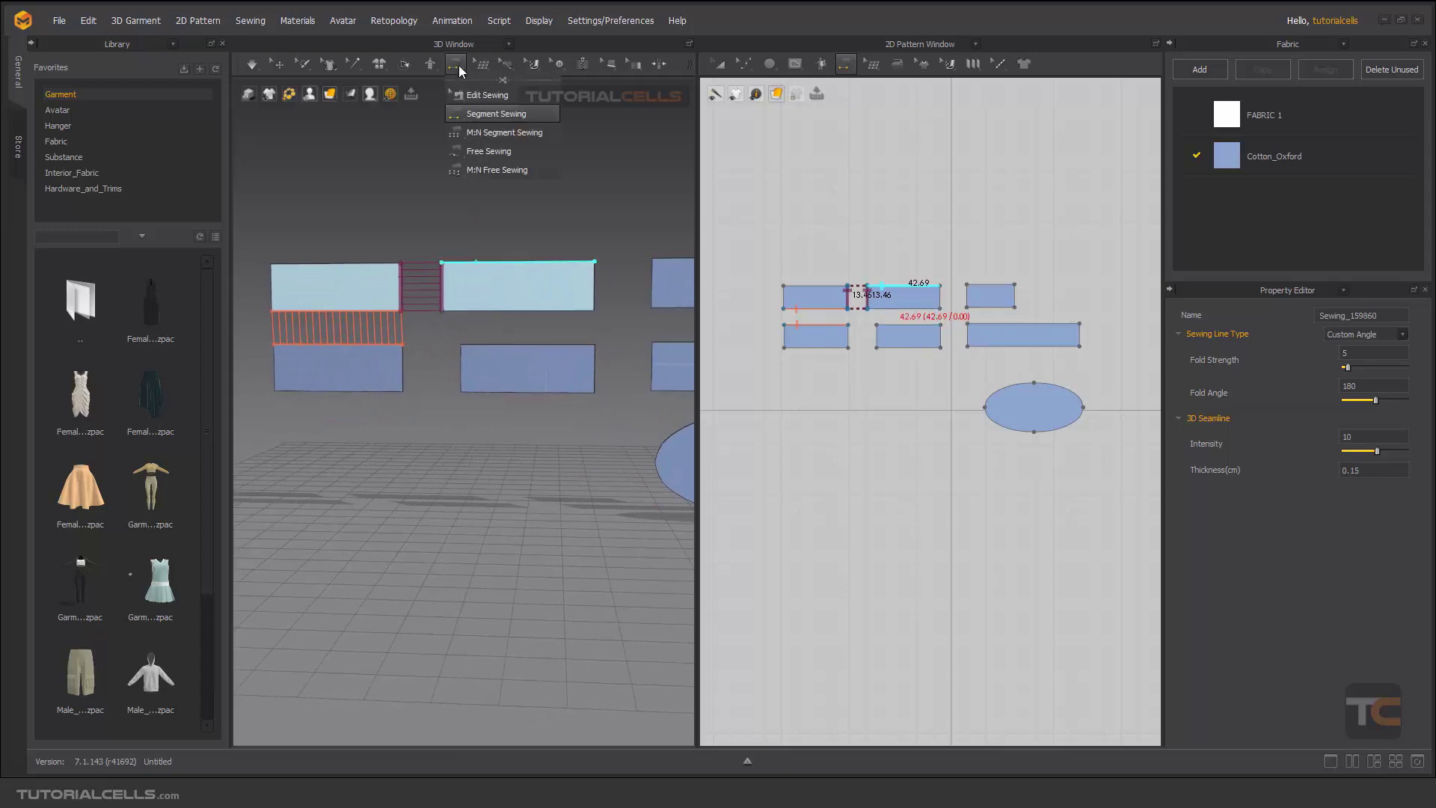
pyautogui.click(480, 149)
pyautogui.moveTo(616, 279); pyautogui.dragTo(428, 256, button='middle')
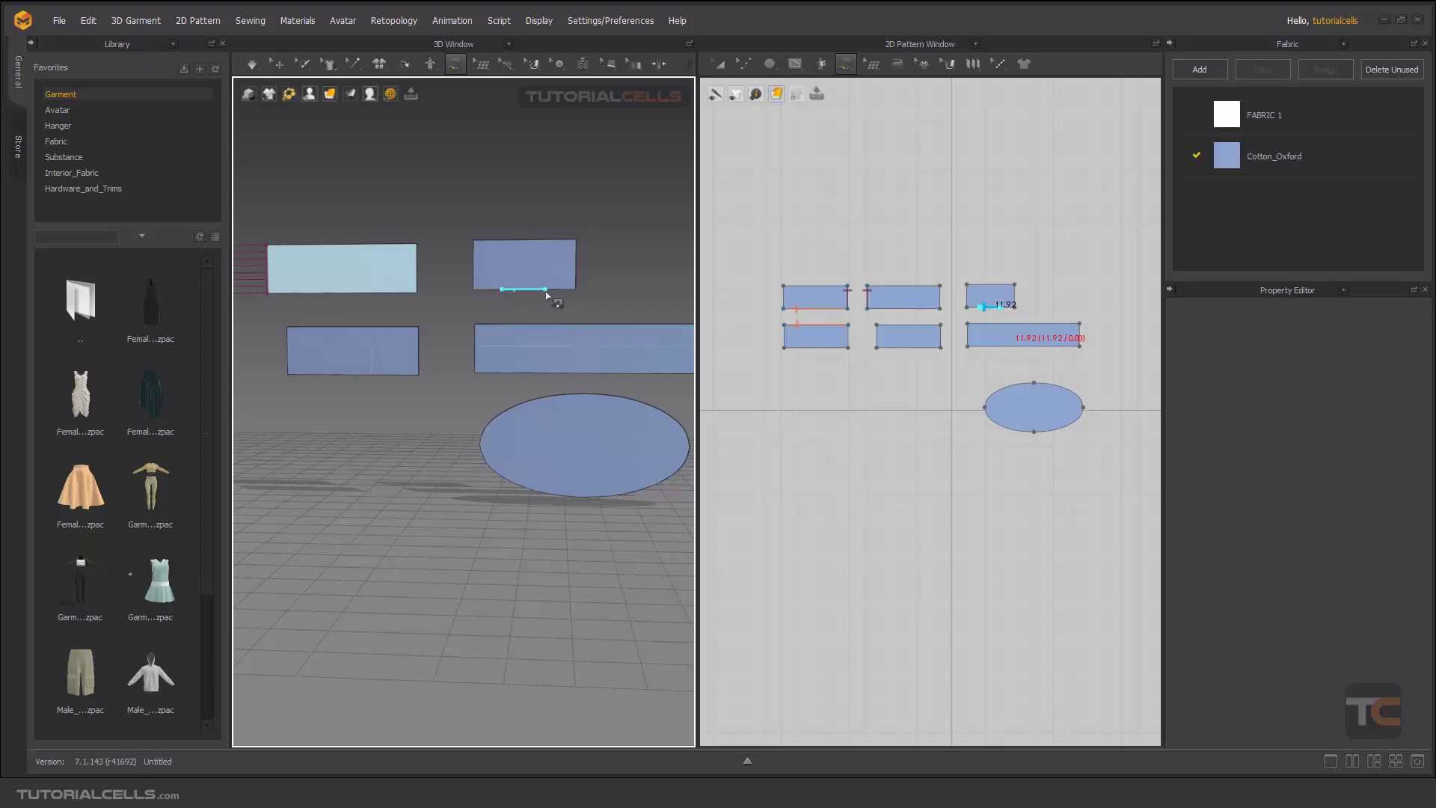
pyautogui.click(507, 324)
pyautogui.click(576, 324)
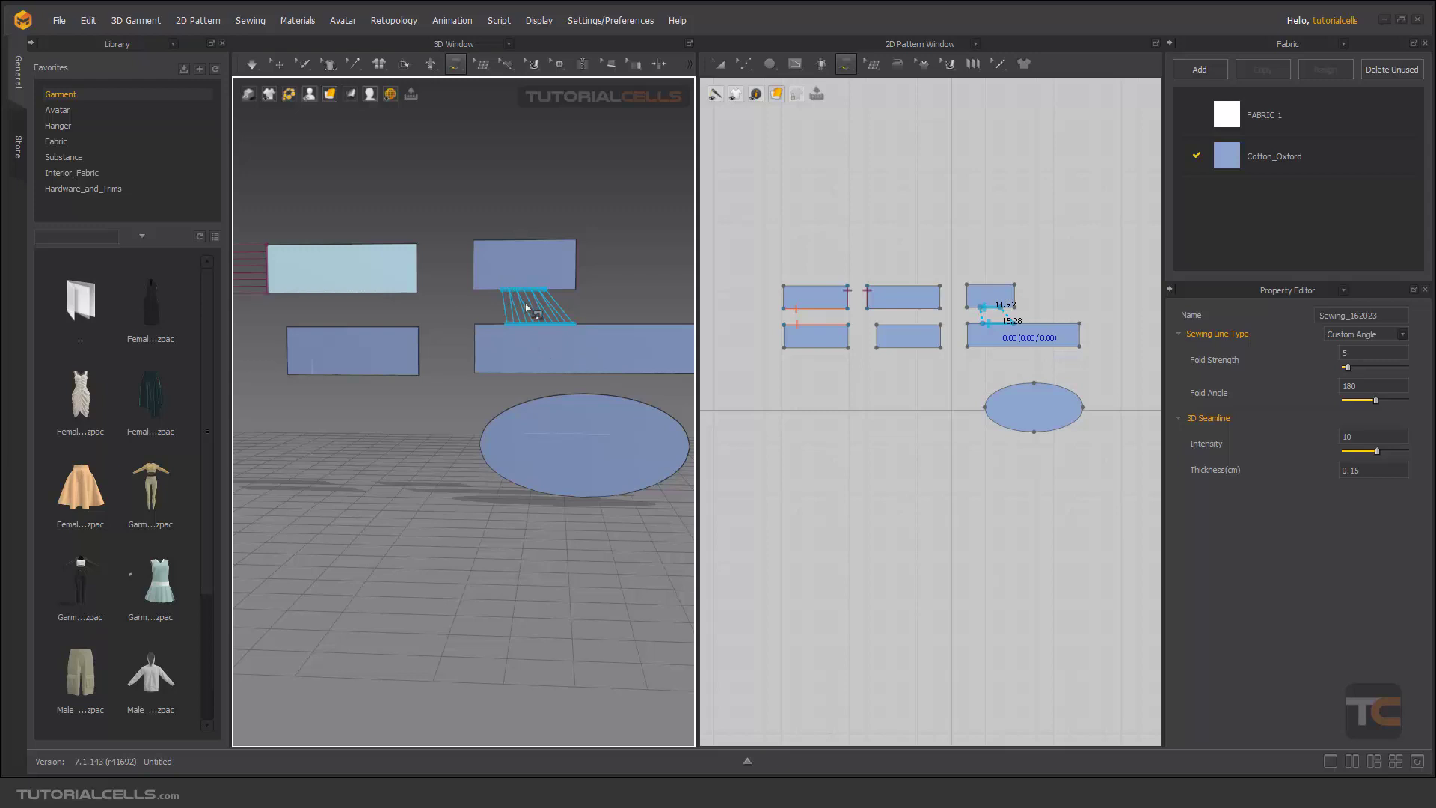
# Step: In the 2D pattern, free-sew about 16.3 of the middle upper rectangle's lower edge to about 10.6 of the rectangle beneath it
pyautogui.moveTo(586, 299); pyautogui.dragTo(526, 303, button='right')
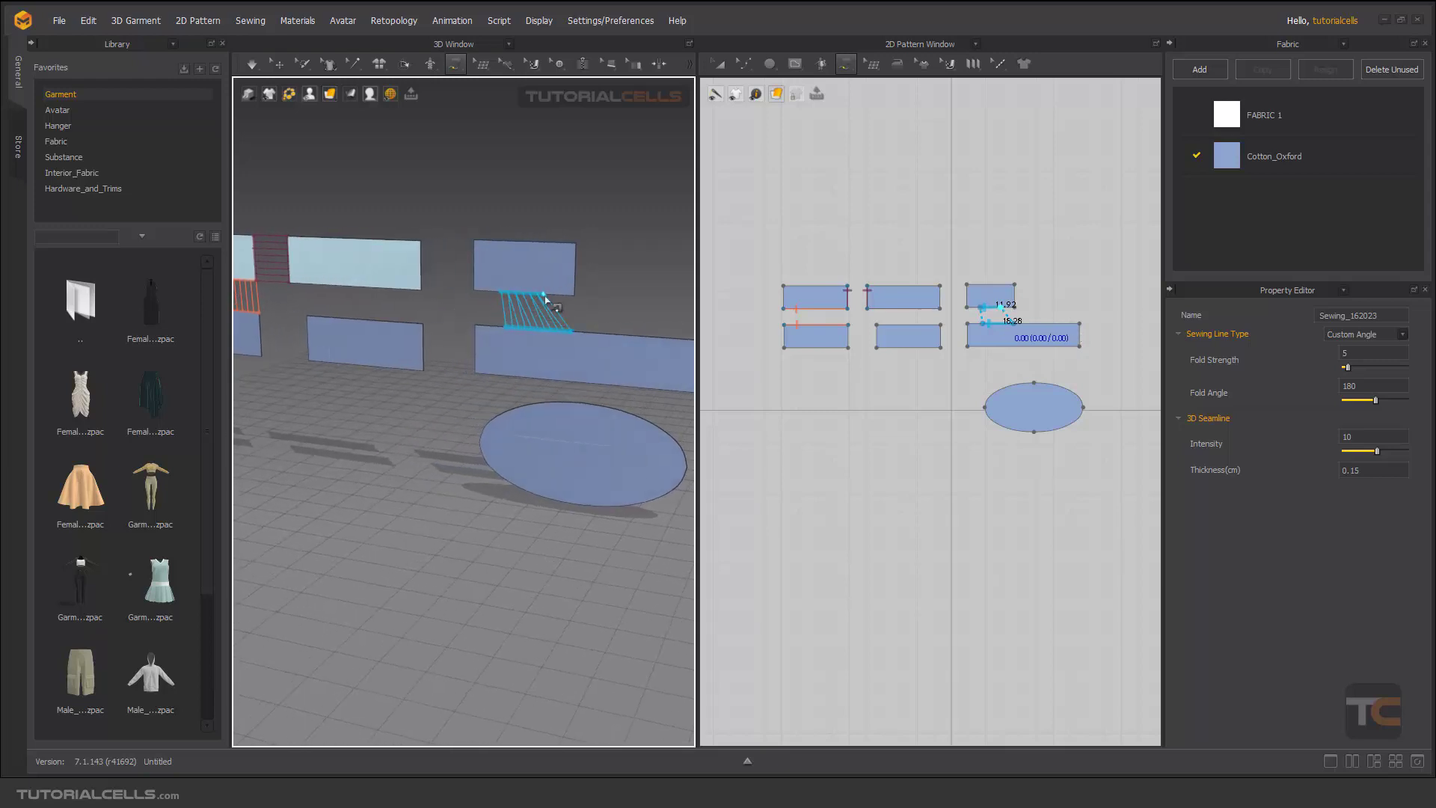
pyautogui.click(895, 309)
pyautogui.click(920, 307)
pyautogui.click(897, 325)
pyautogui.click(913, 325)
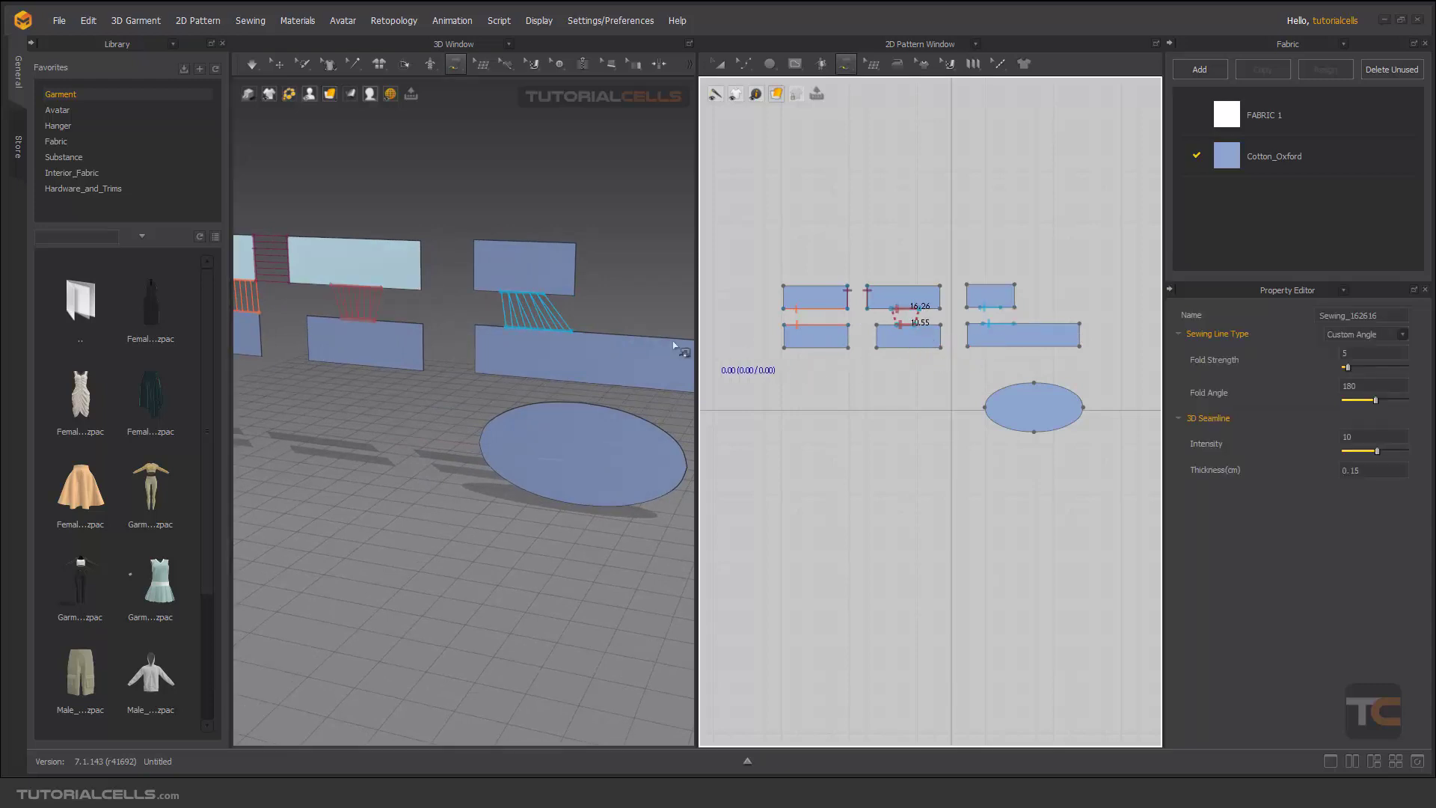
# Step: In 3D, free-sew about 7.7 of the third upper rectangle's right edge to a section of the long rectangle's upper edge
pyautogui.click(575, 258)
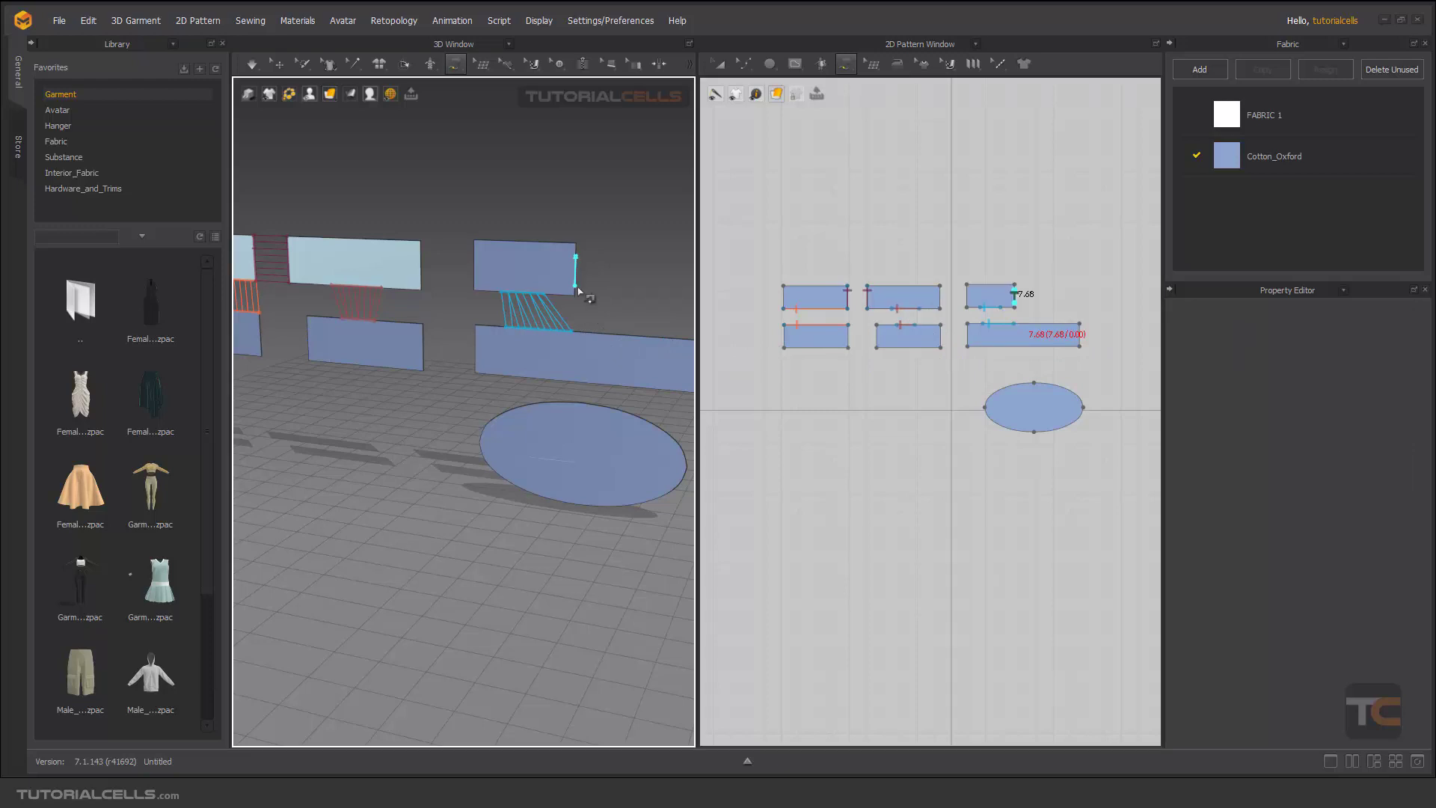
pyautogui.click(574, 331)
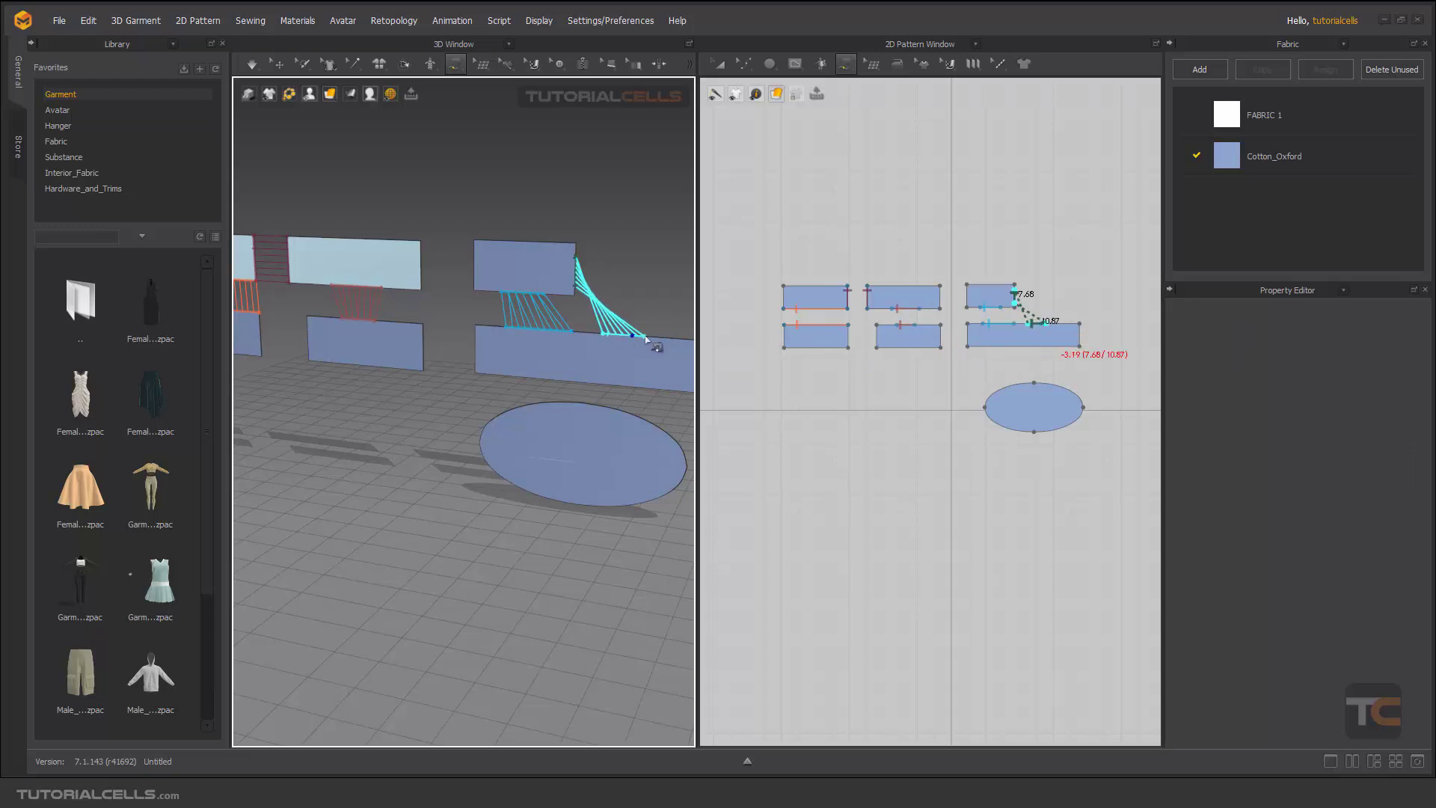
pyautogui.click(588, 363)
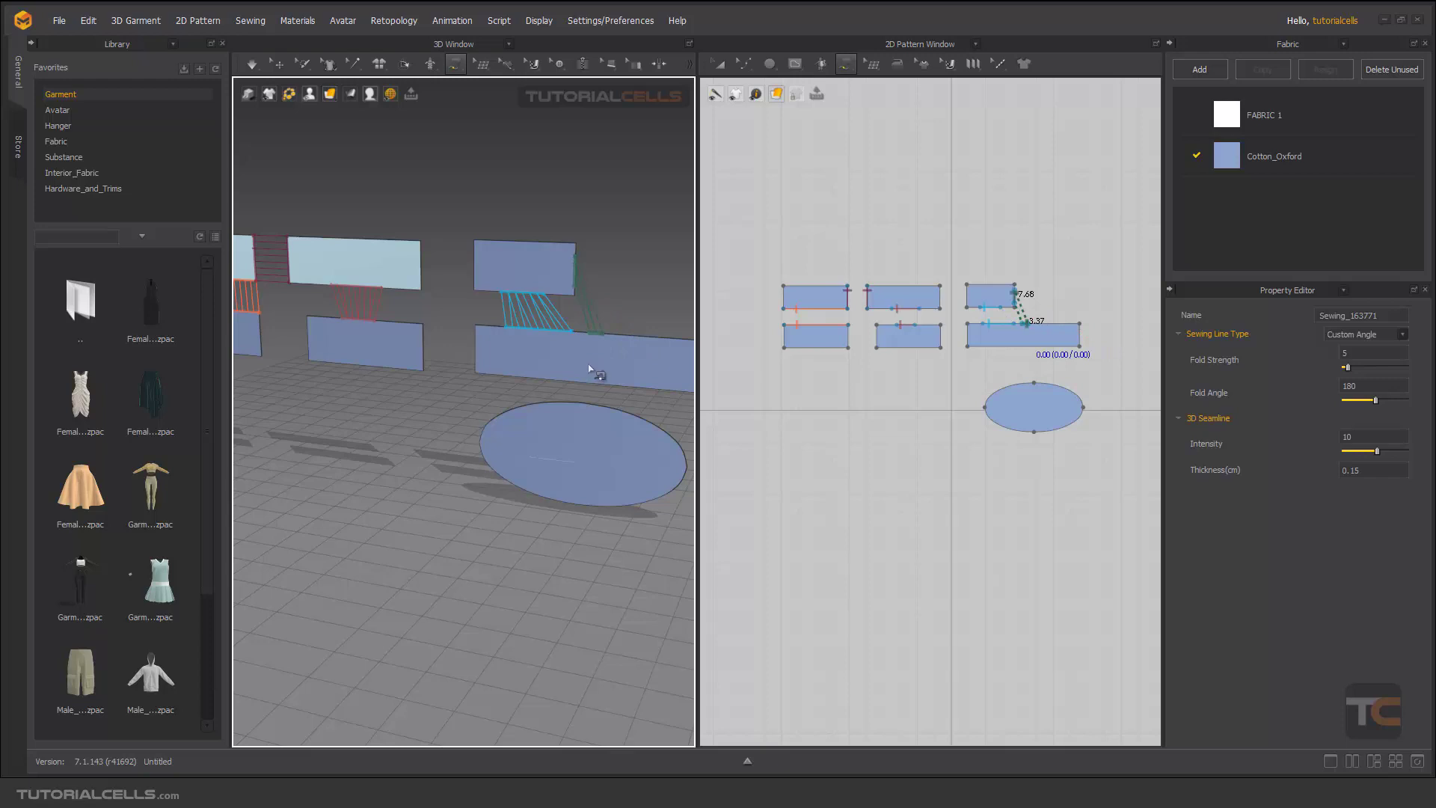
pyautogui.scroll(4, 580, 318)
pyautogui.moveTo(592, 285); pyautogui.dragTo(538, 362, button='middle')
pyautogui.scroll(-2, 538, 362)
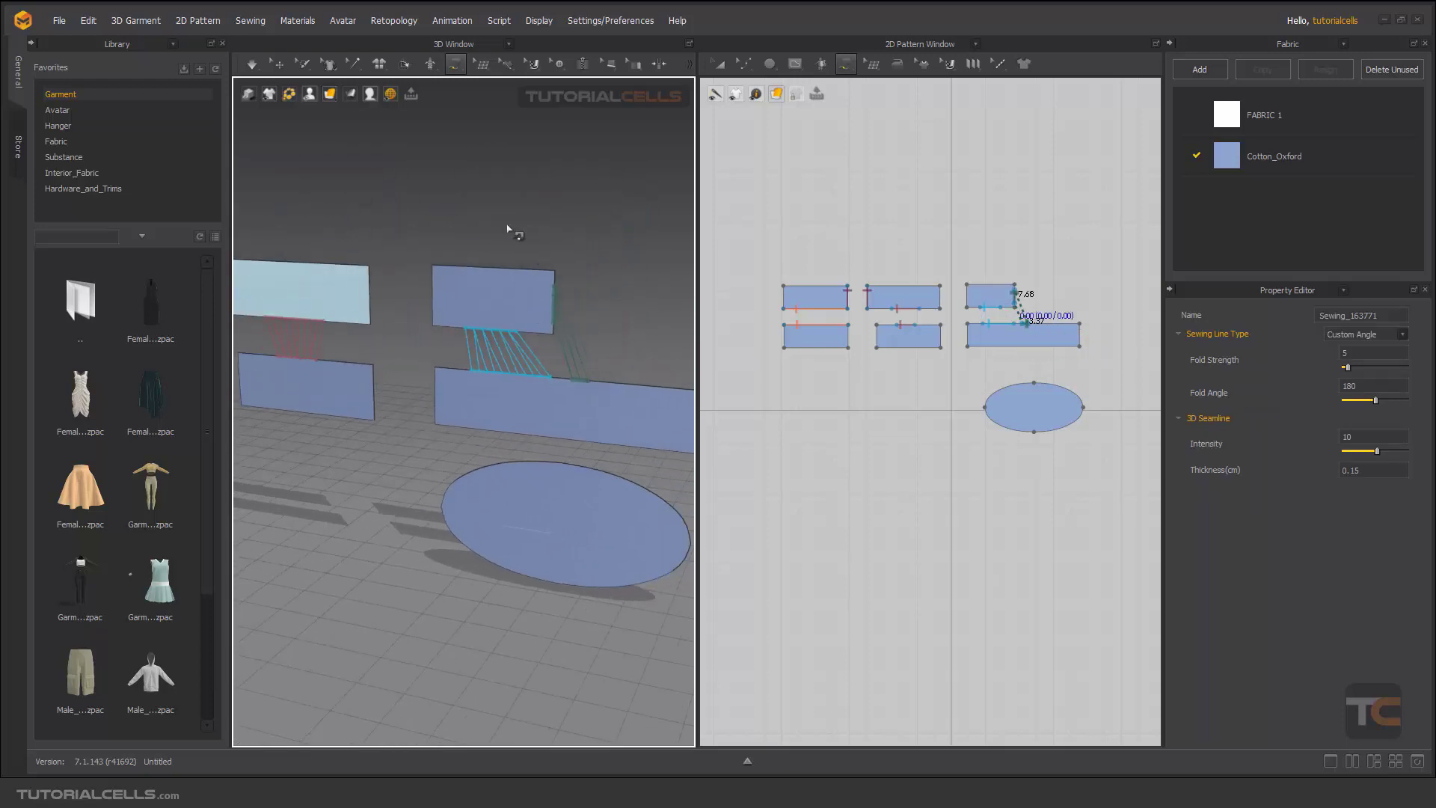
pyautogui.click(452, 68)
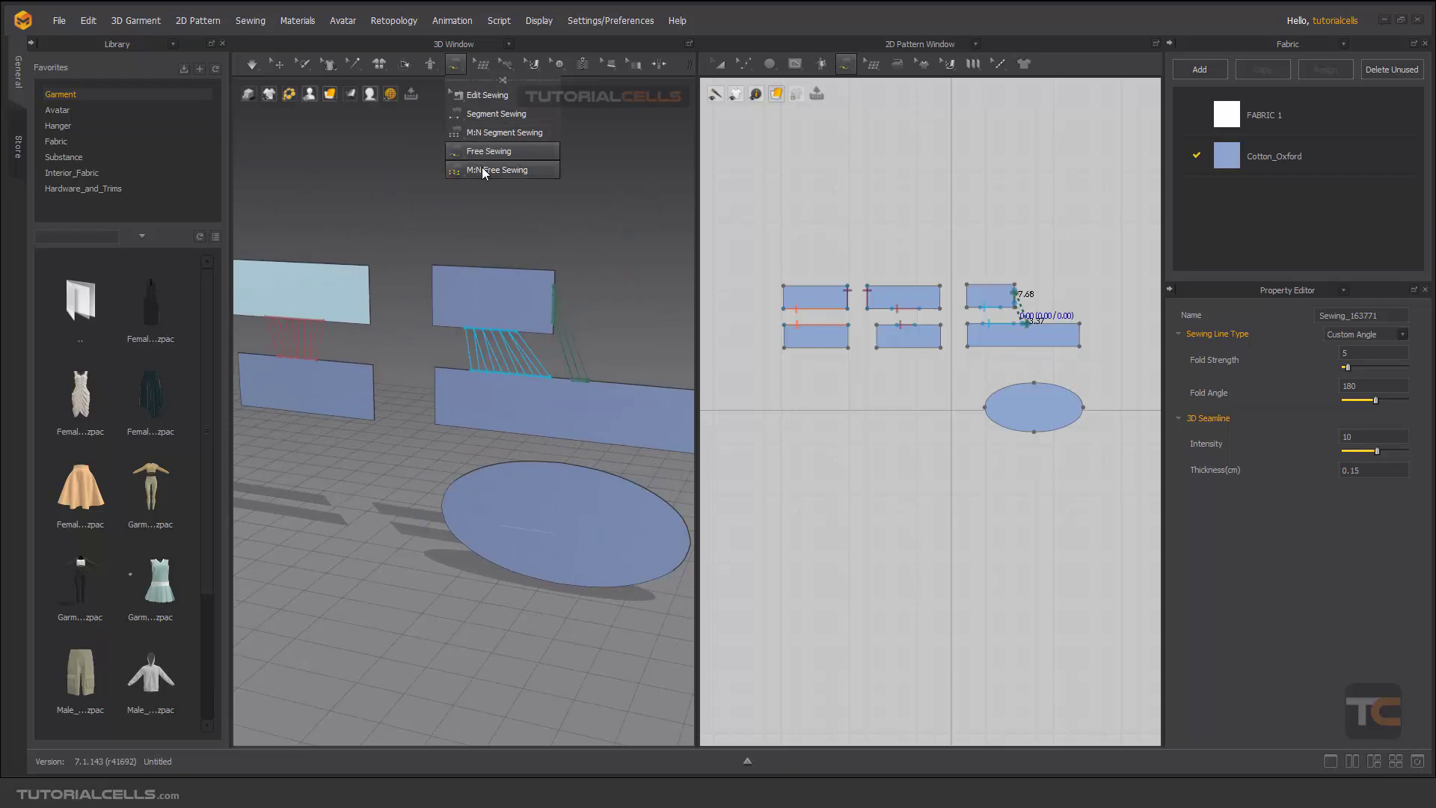
pyautogui.click(566, 206)
pyautogui.scroll(-3, 794, 325)
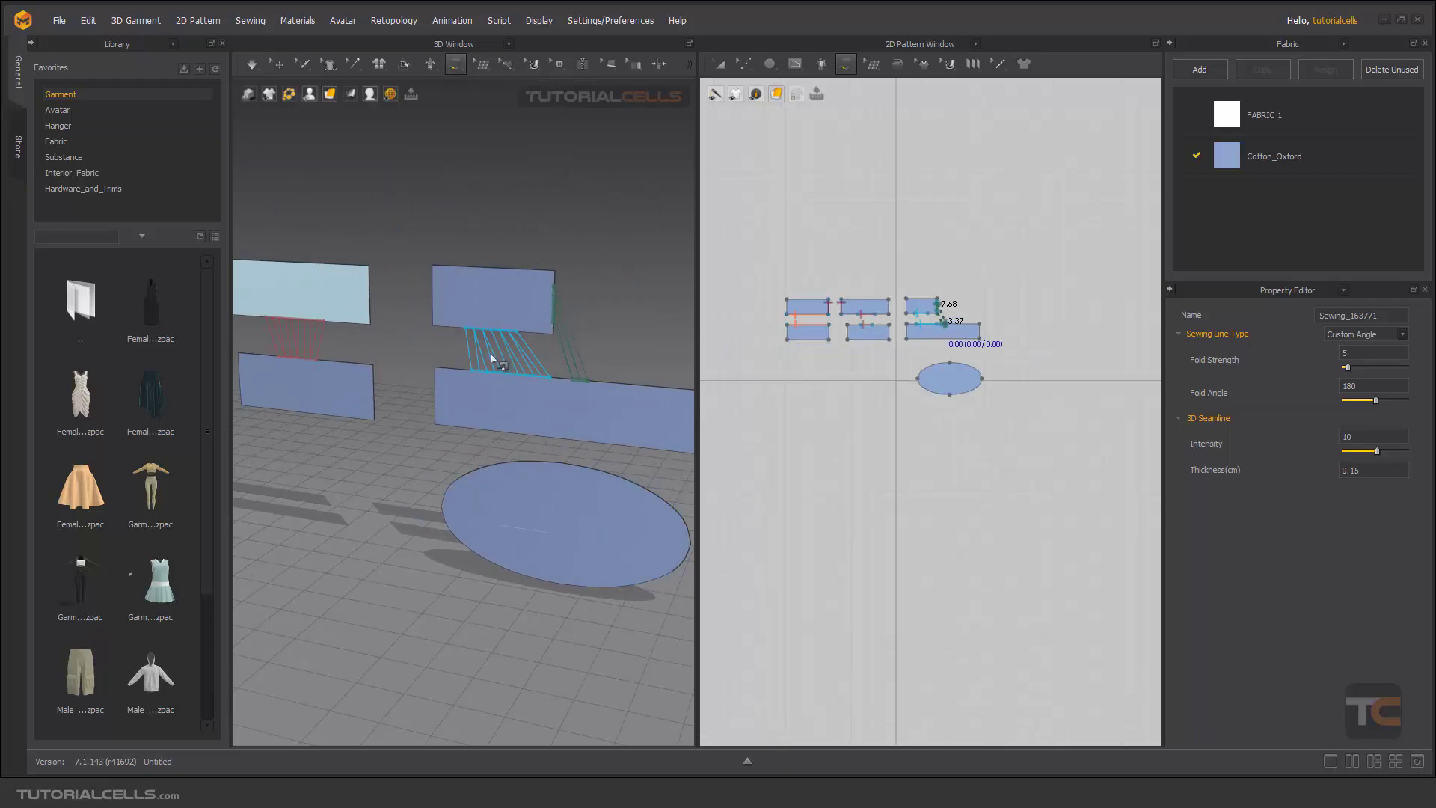
pyautogui.moveTo(491, 358); pyautogui.dragTo(597, 346, button='middle')
pyautogui.scroll(-2, 466, 330)
pyautogui.moveTo(448, 290); pyautogui.dragTo(554, 248, button='middle')
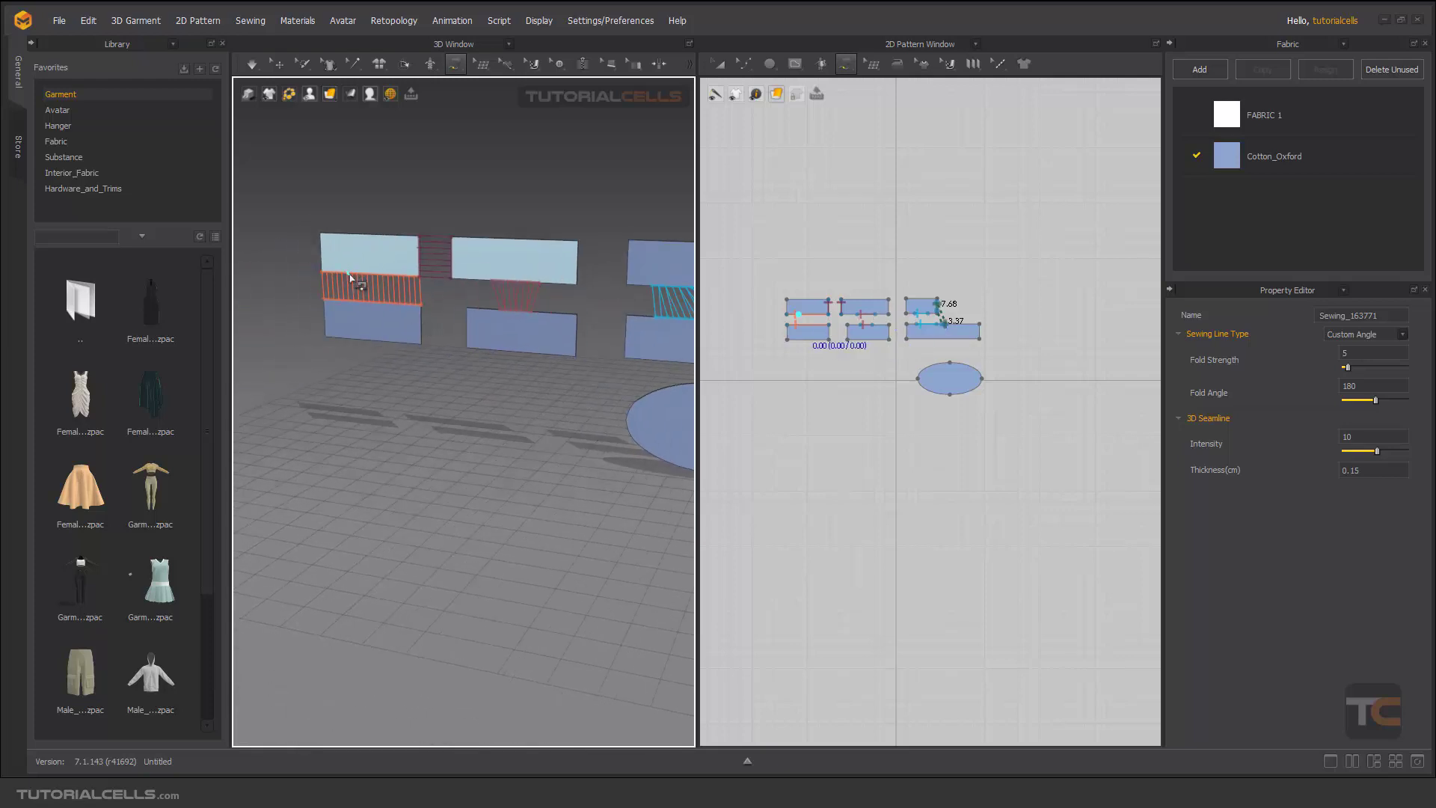
pyautogui.scroll(-2, 351, 279)
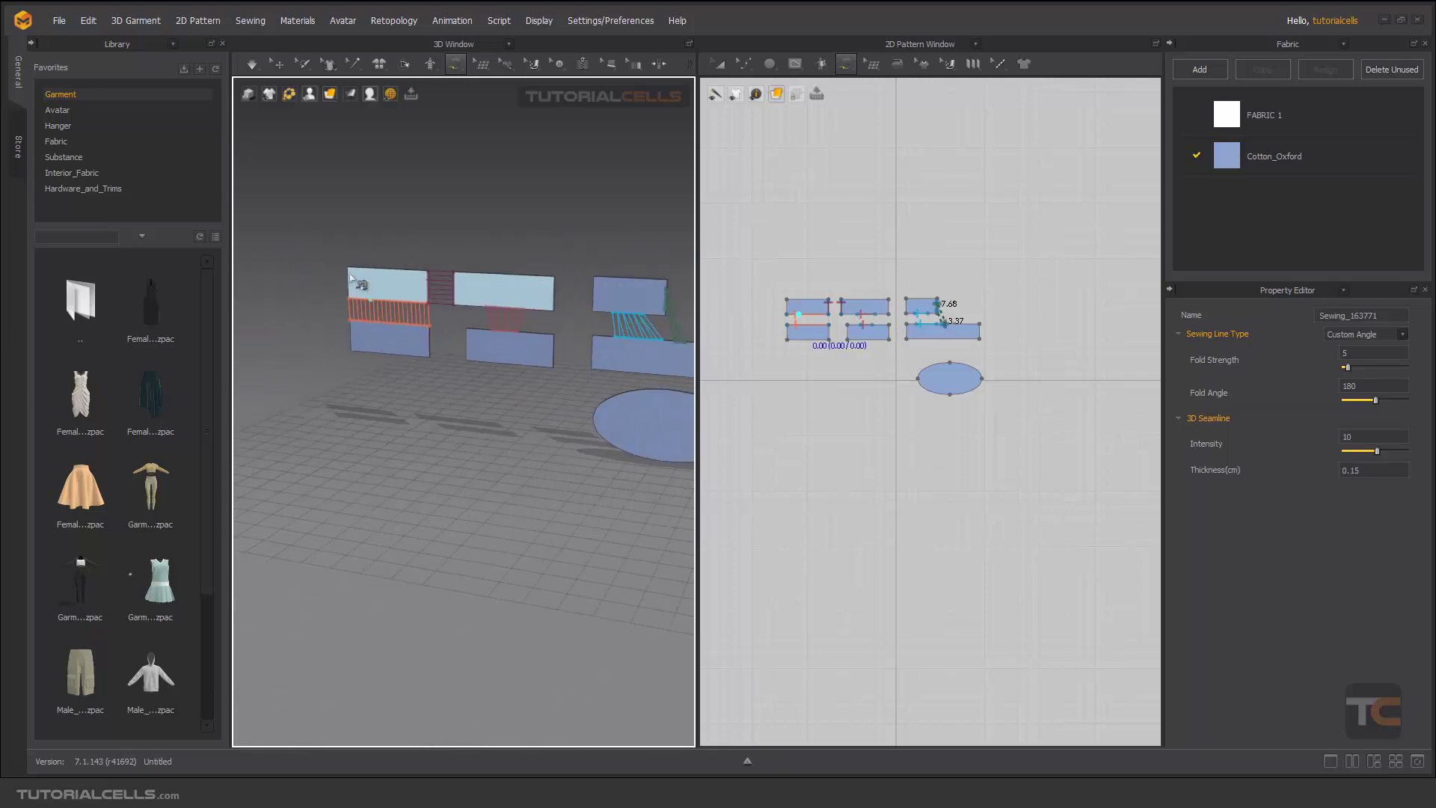
# Step: Select all the seams on the rectangles with Edit Sewing and delete them
pyautogui.click(840, 65)
pyautogui.click(838, 114)
pyautogui.moveTo(752, 220); pyautogui.dragTo(1006, 419)
pyautogui.press('Delete')
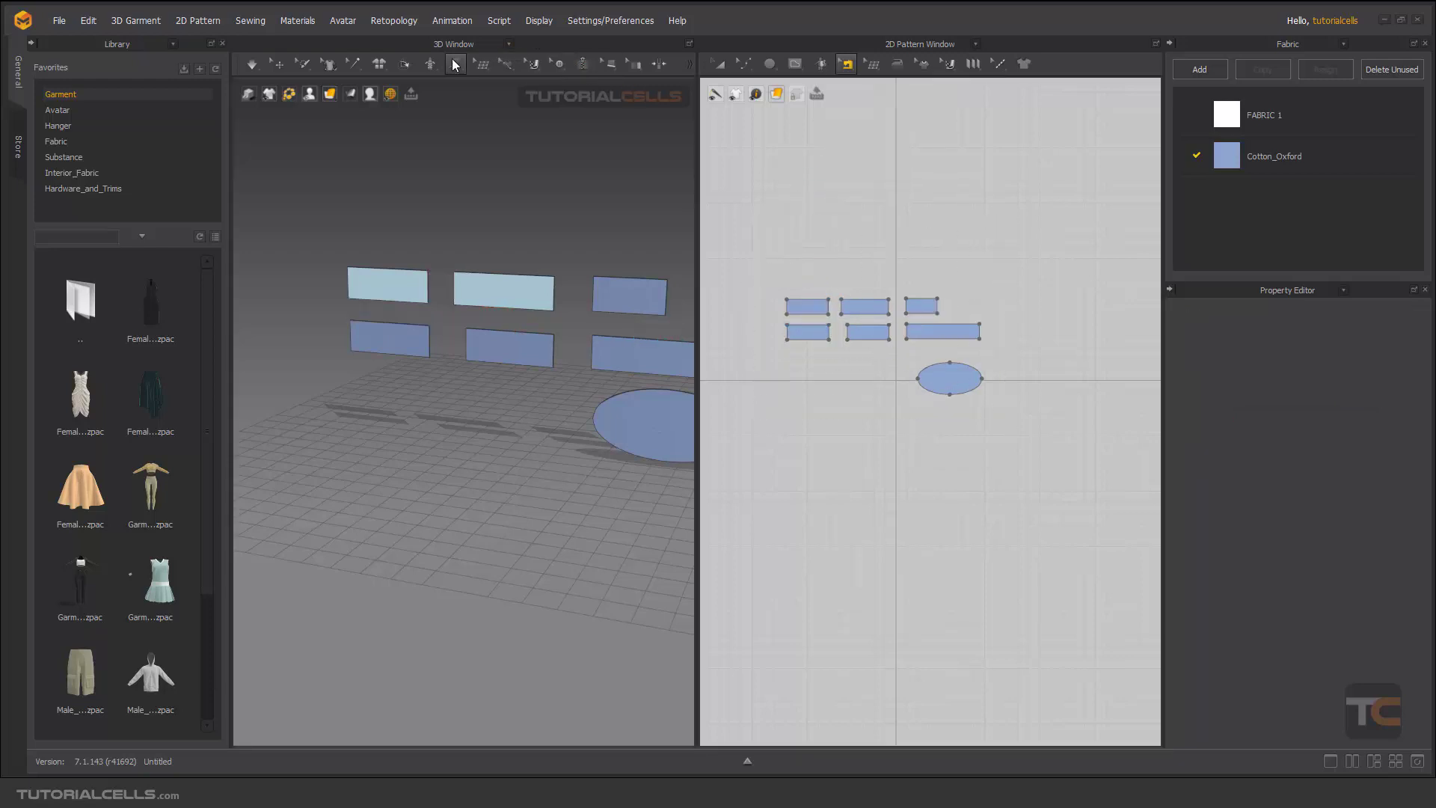
# Step: With M:N Segment Sewing in the 3D view, define the M side from the three upper rectangles' lower edges
pyautogui.click(455, 64)
pyautogui.click(501, 132)
pyautogui.scroll(1, 433, 336)
pyautogui.moveTo(378, 307); pyautogui.dragTo(394, 334, button='middle')
pyautogui.moveTo(394, 334); pyautogui.dragTo(416, 311, button='right')
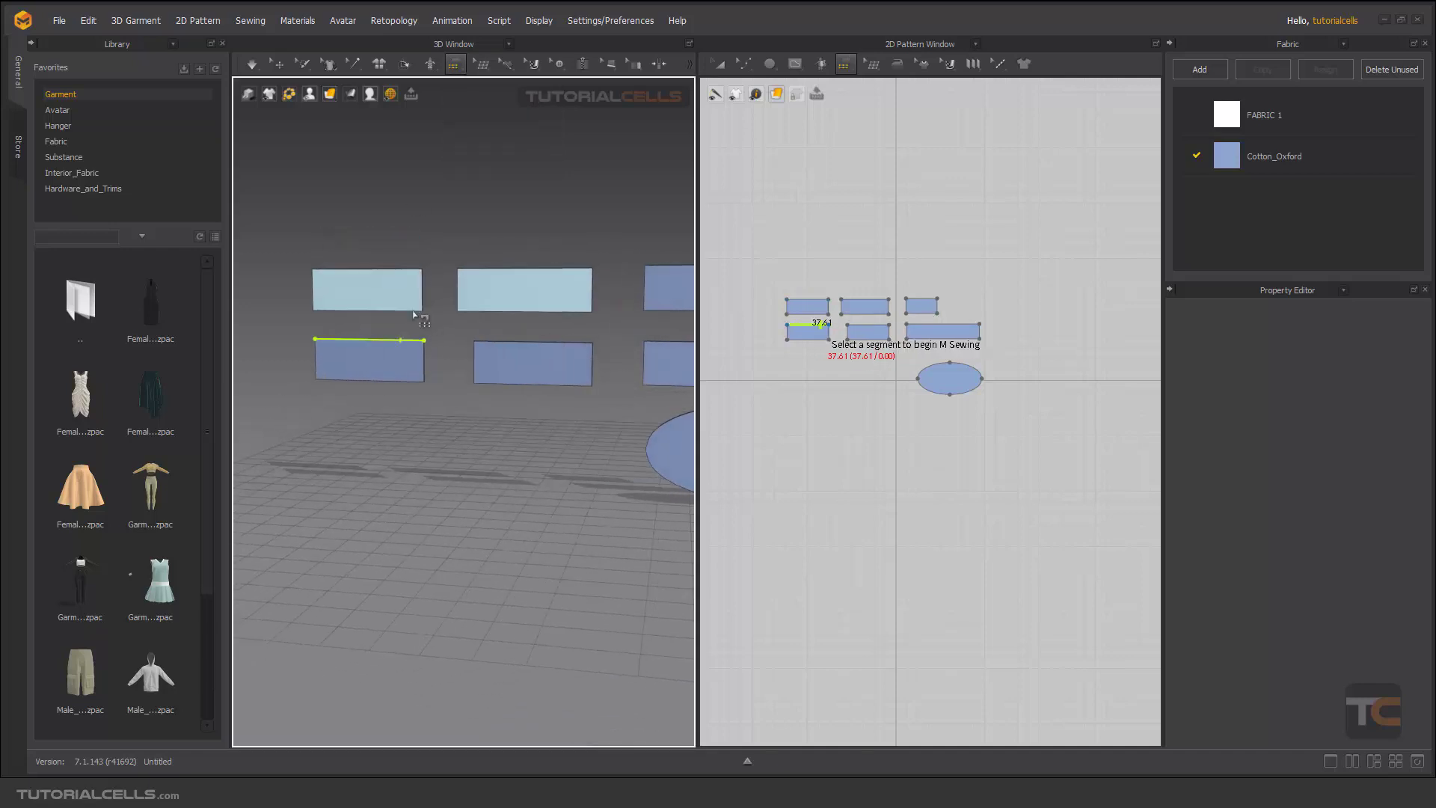
pyautogui.click(339, 314)
pyautogui.click(485, 312)
pyautogui.click(556, 341)
pyautogui.moveTo(556, 341); pyautogui.dragTo(501, 343, button='middle')
pyautogui.click(606, 318)
pyautogui.click(422, 348)
pyautogui.click(370, 347)
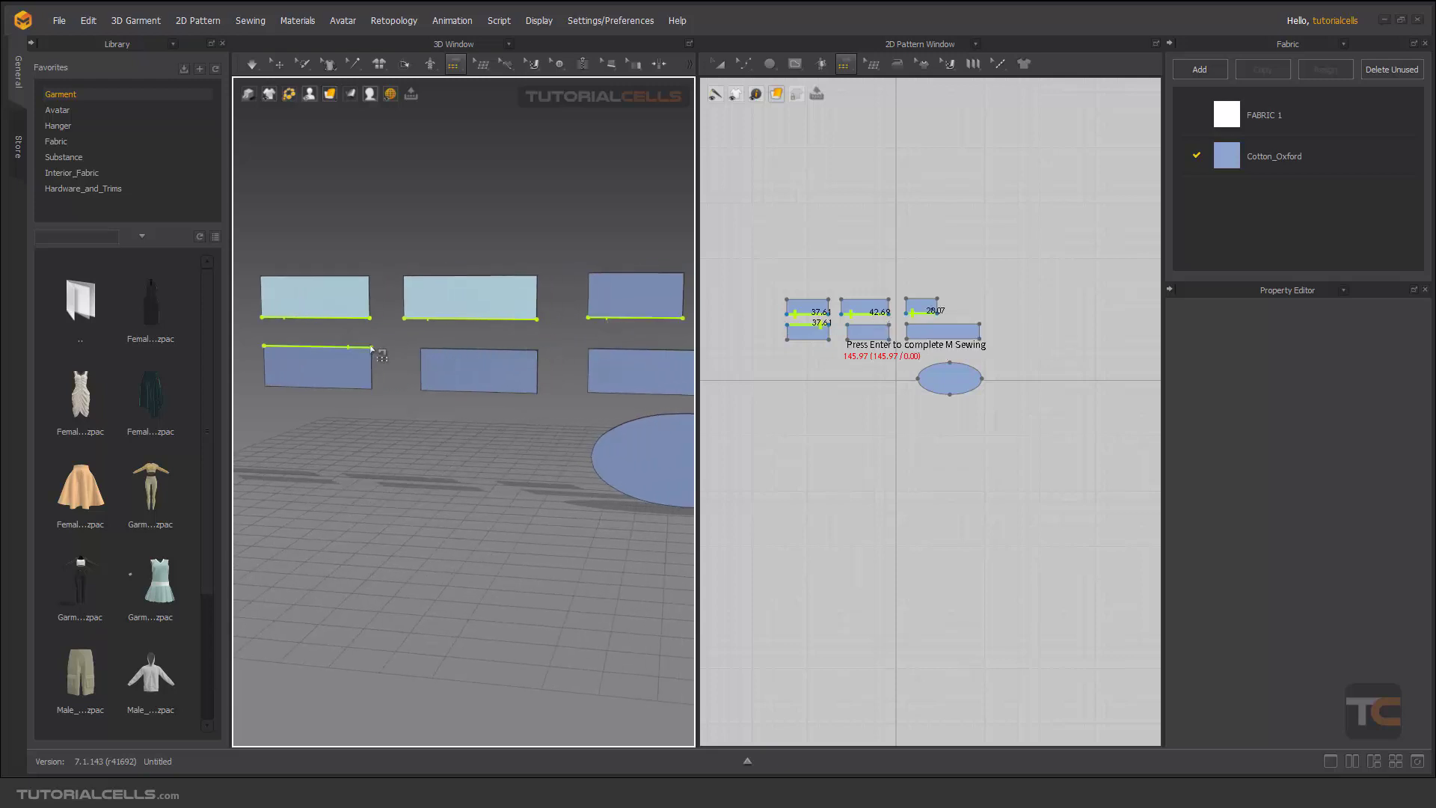
pyautogui.press('Return')
# Step: Complete the N side in 3D with the three lower rectangles' upper edges to create the M:N seam
pyautogui.click(321, 350)
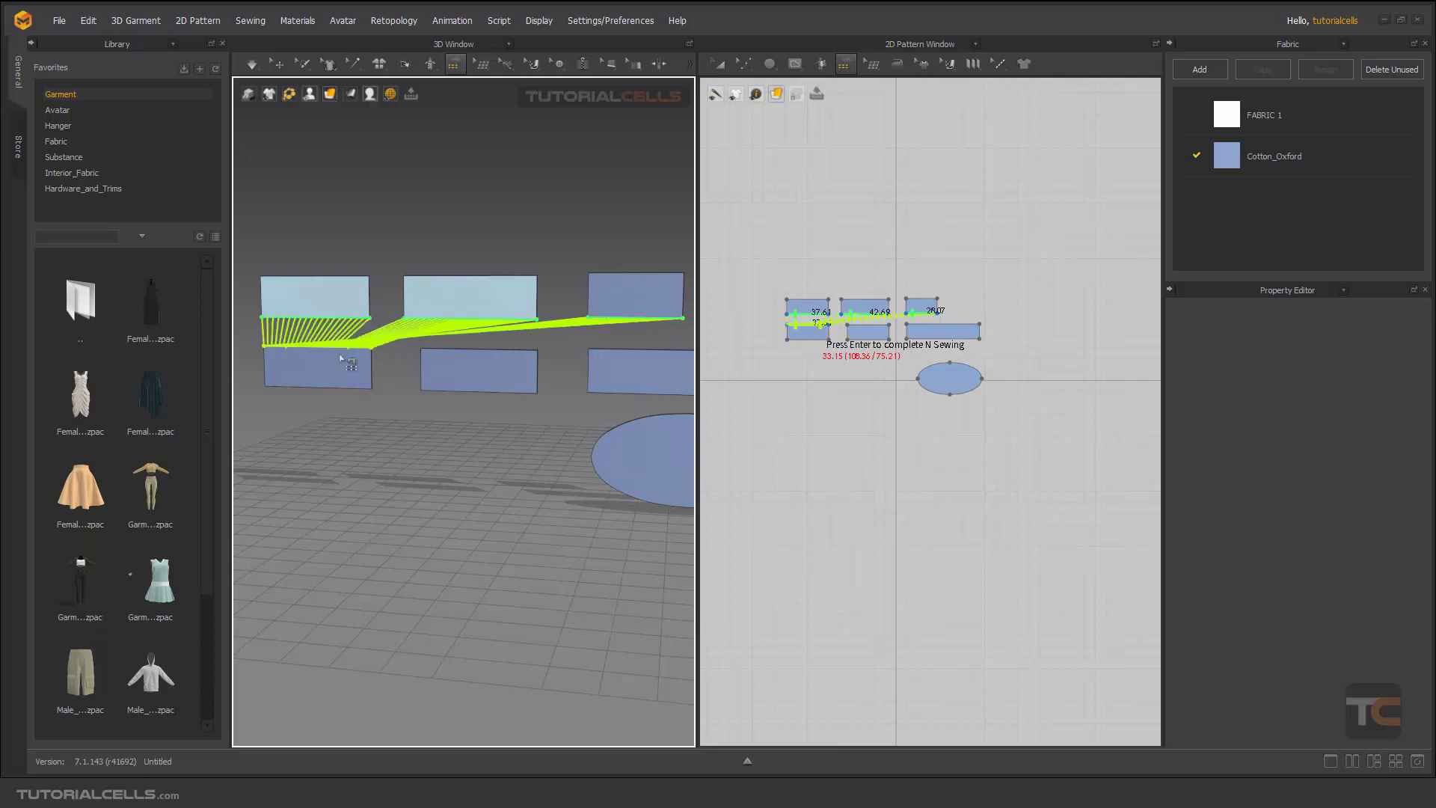
pyautogui.click(442, 352)
pyautogui.click(602, 351)
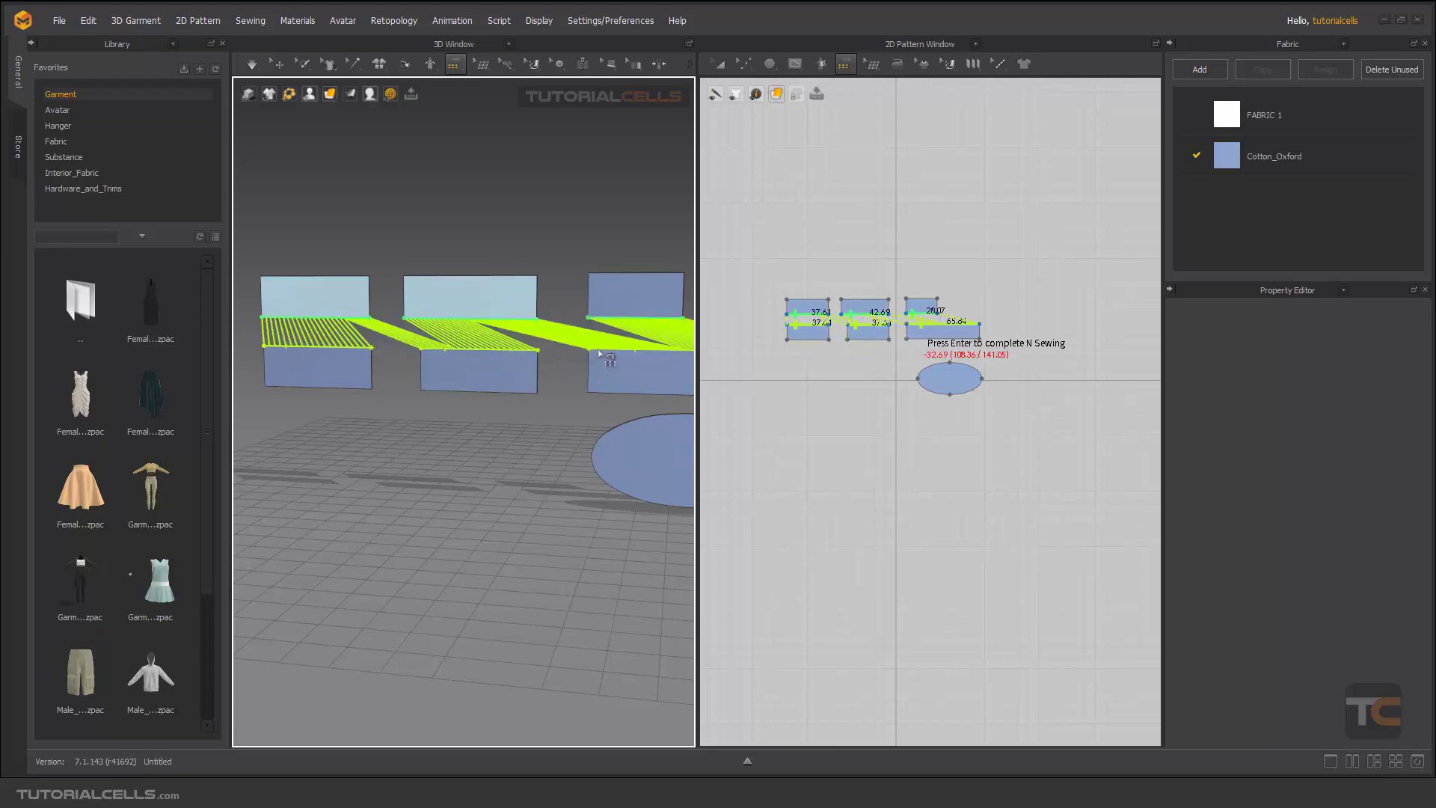
pyautogui.scroll(-2, 503, 359)
pyautogui.moveTo(446, 359); pyautogui.dragTo(430, 366, button='middle')
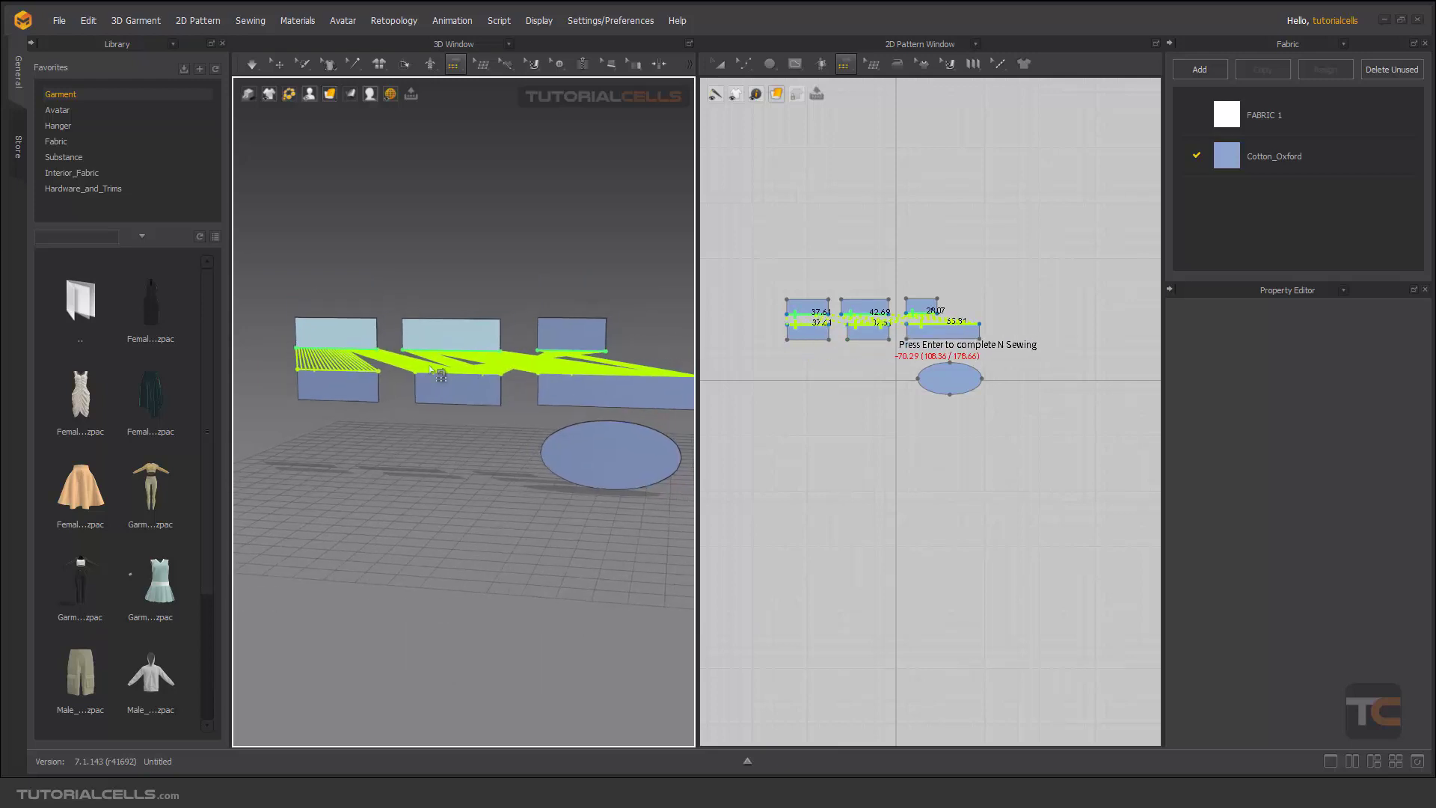
pyautogui.press('Return')
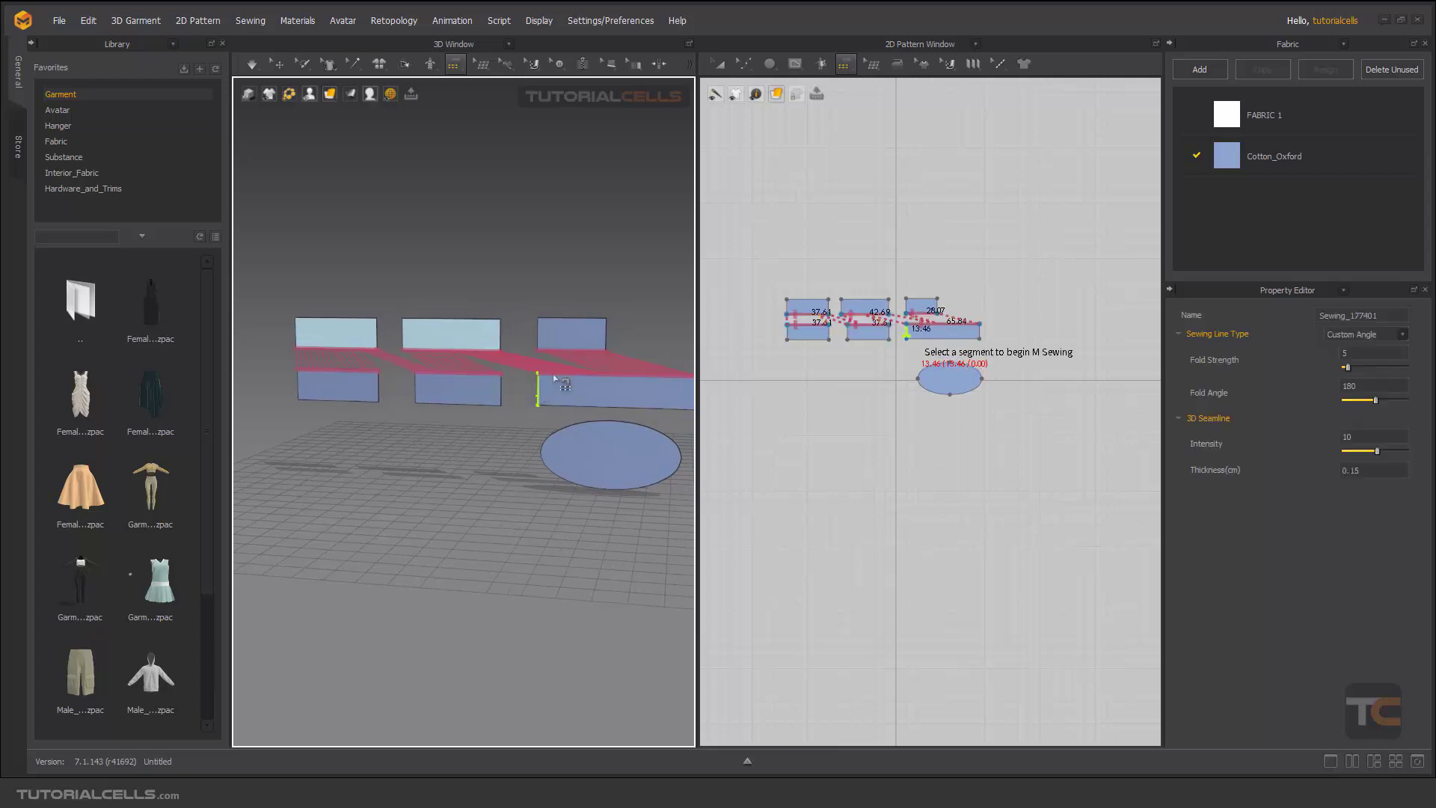
# Step: Undo the M:N seam between the upper and lower rectangles and switch to M:N Free Sewing in the 3D view
pyautogui.hotkey('ctrl', 'z')
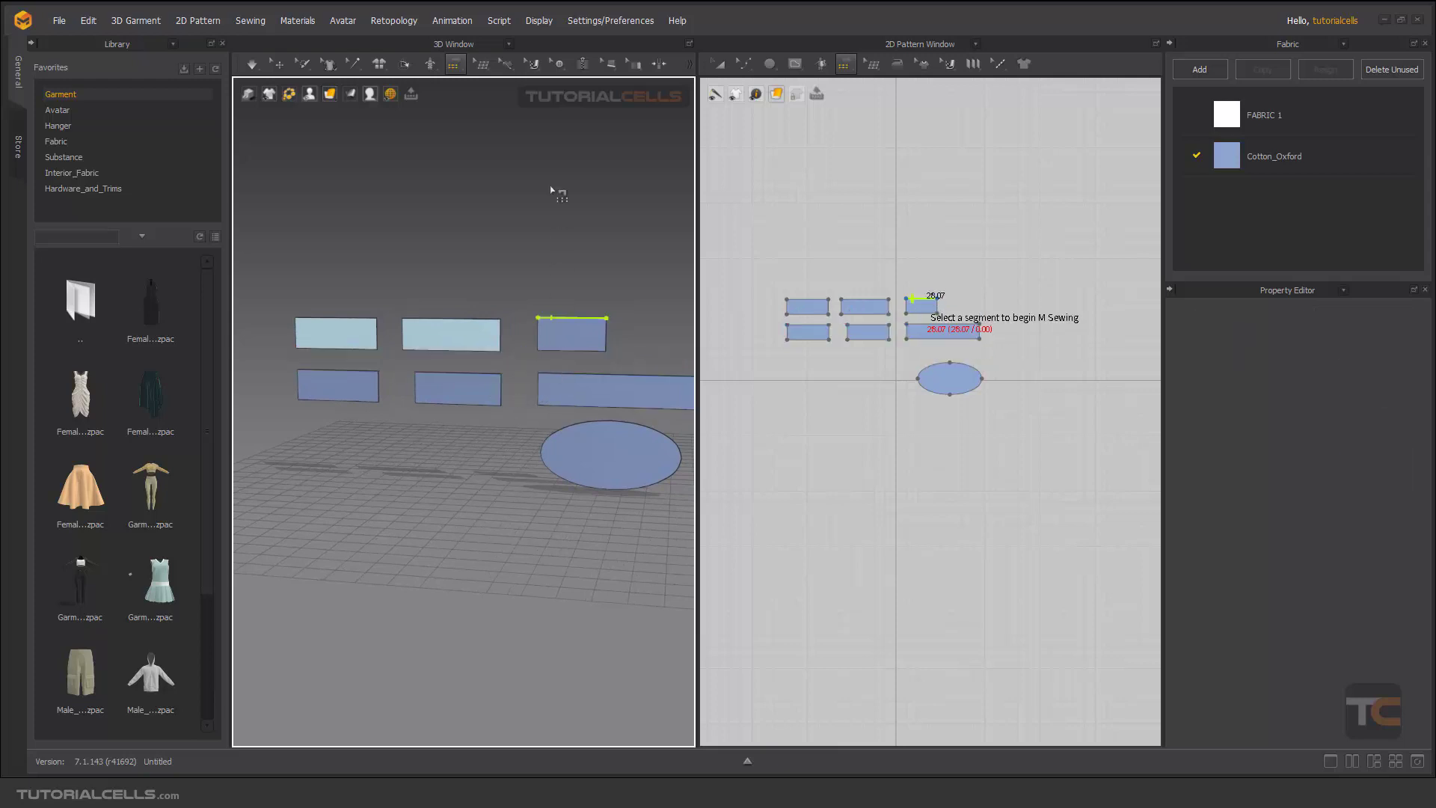
pyautogui.click(451, 68)
pyautogui.click(476, 172)
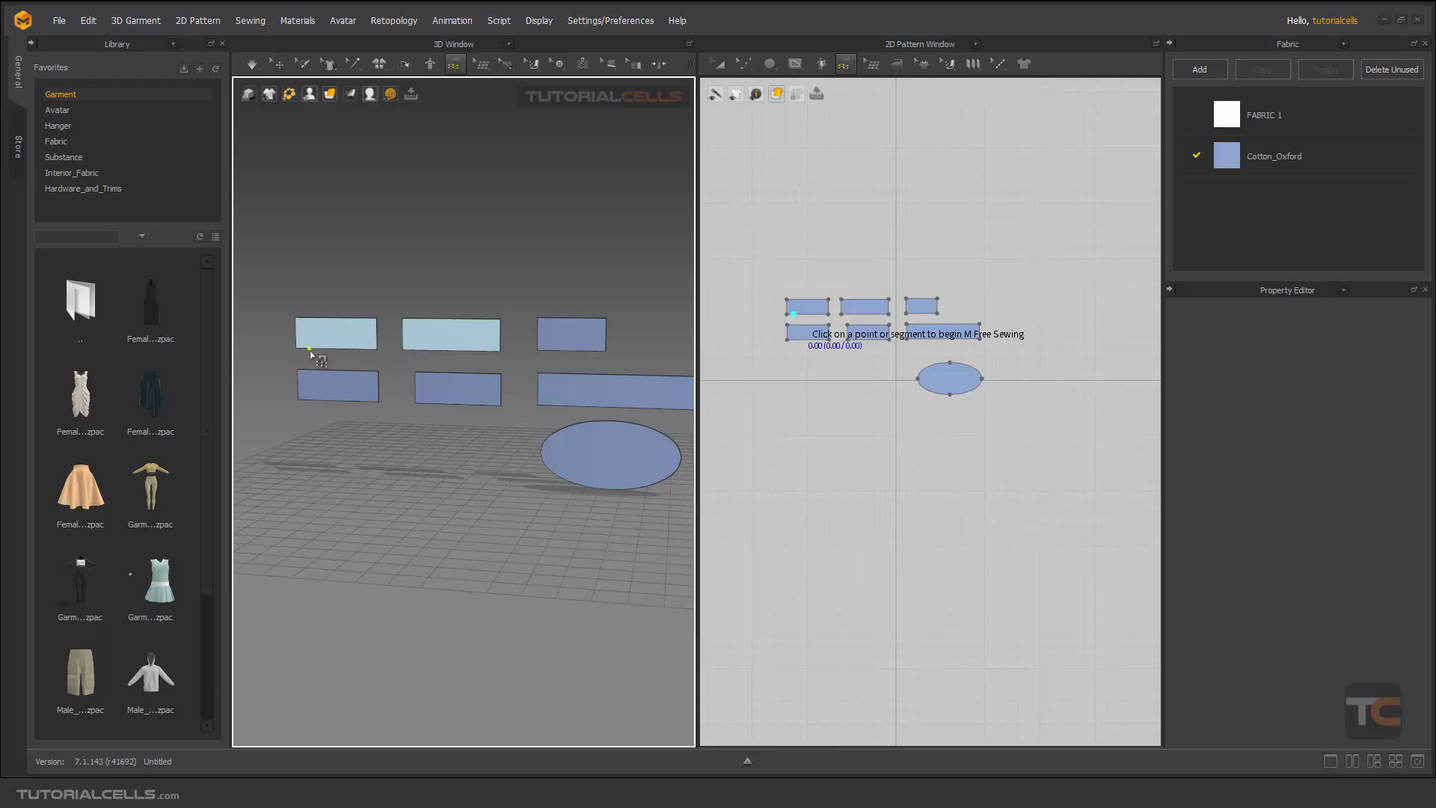
# Step: Define the M side in 3D with sections of about 21.3, 18.2 and 11.7 on the three upper rectangles' lower edges
pyautogui.click(356, 351)
pyautogui.scroll(2, 460, 353)
pyautogui.click(425, 332)
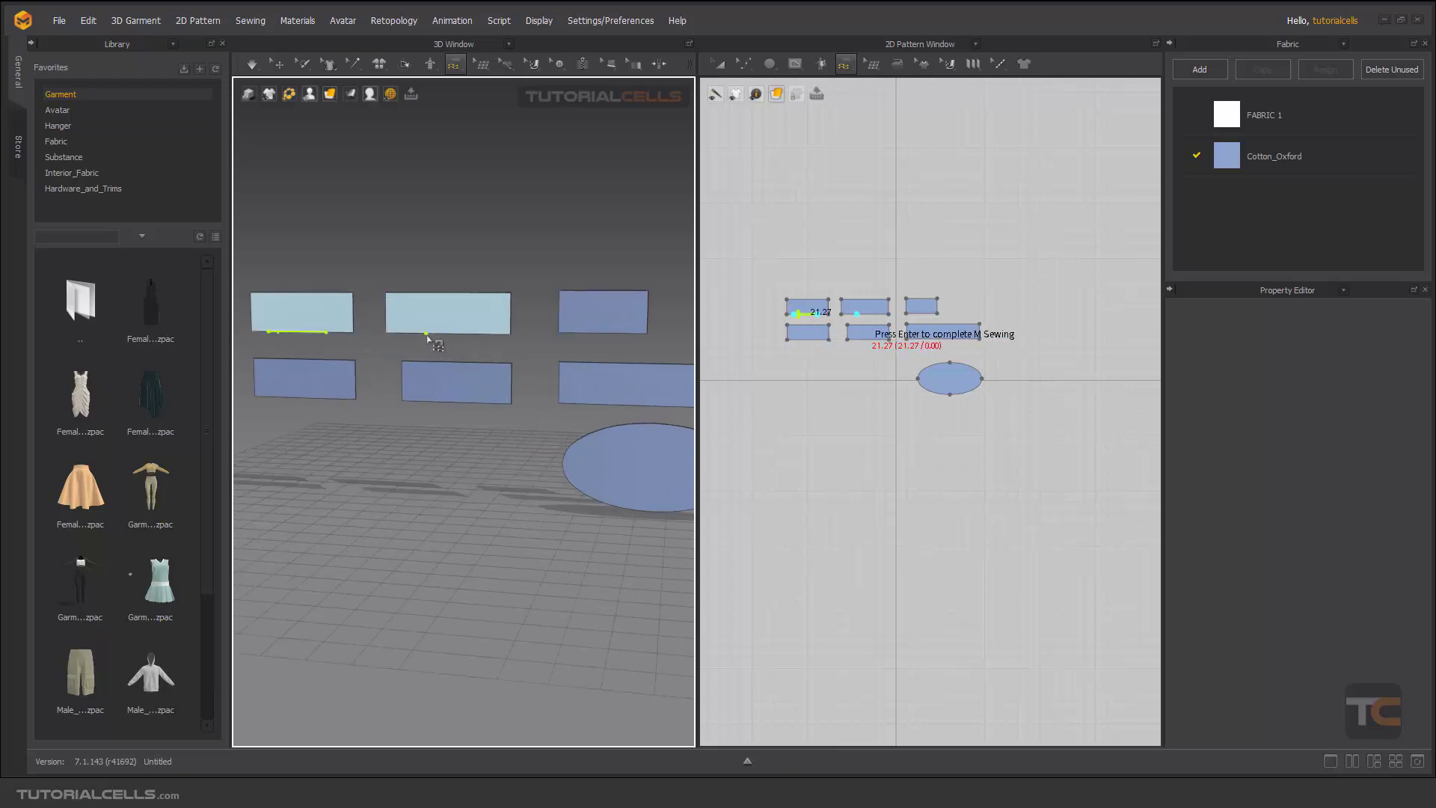
pyautogui.click(480, 337)
pyautogui.click(586, 332)
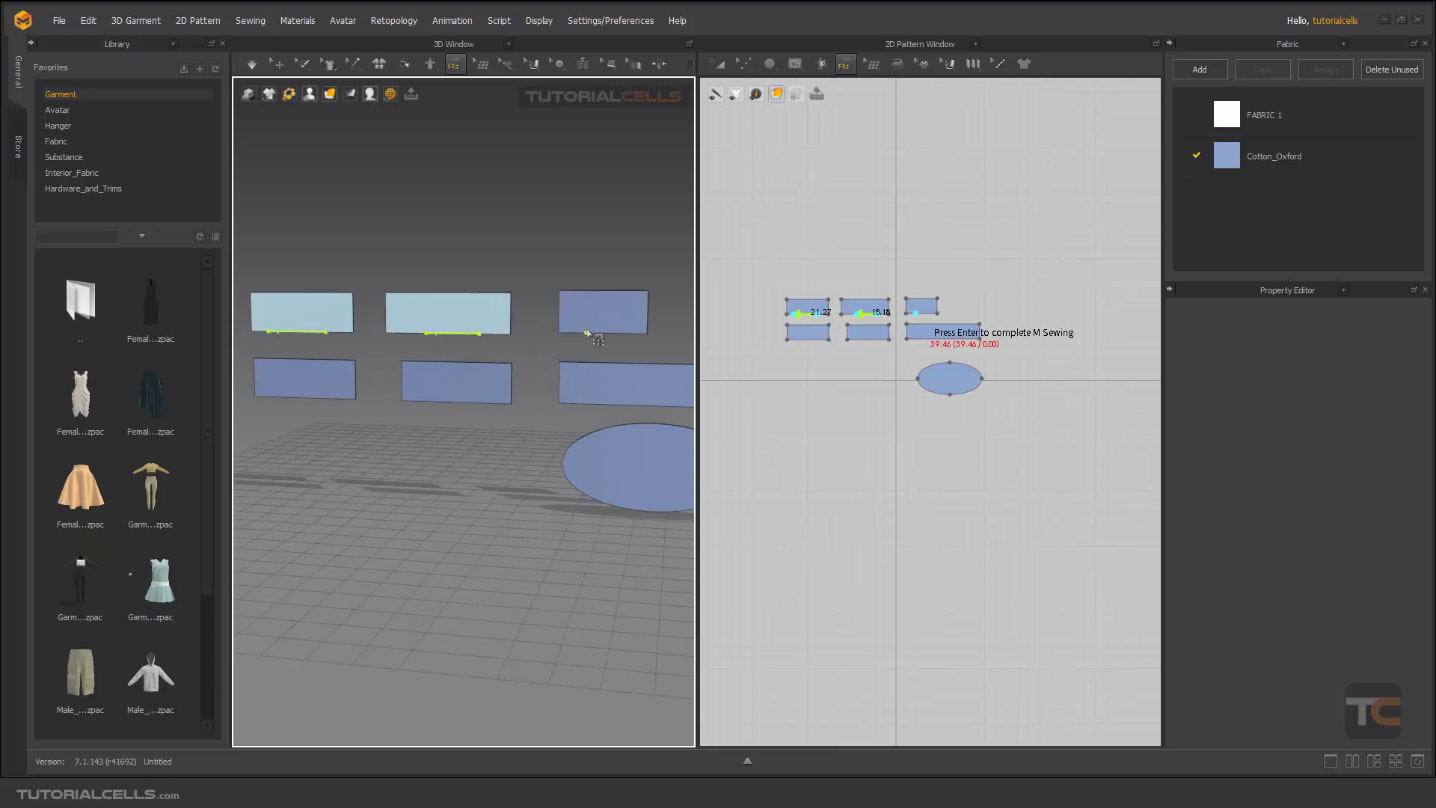
pyautogui.press('Return')
# Step: Complete the N side in 3D with sections of about 19.4, 16.8 and 22.1 on the three lower rectangles' upper edges
pyautogui.moveTo(426, 363); pyautogui.dragTo(483, 327, button='middle')
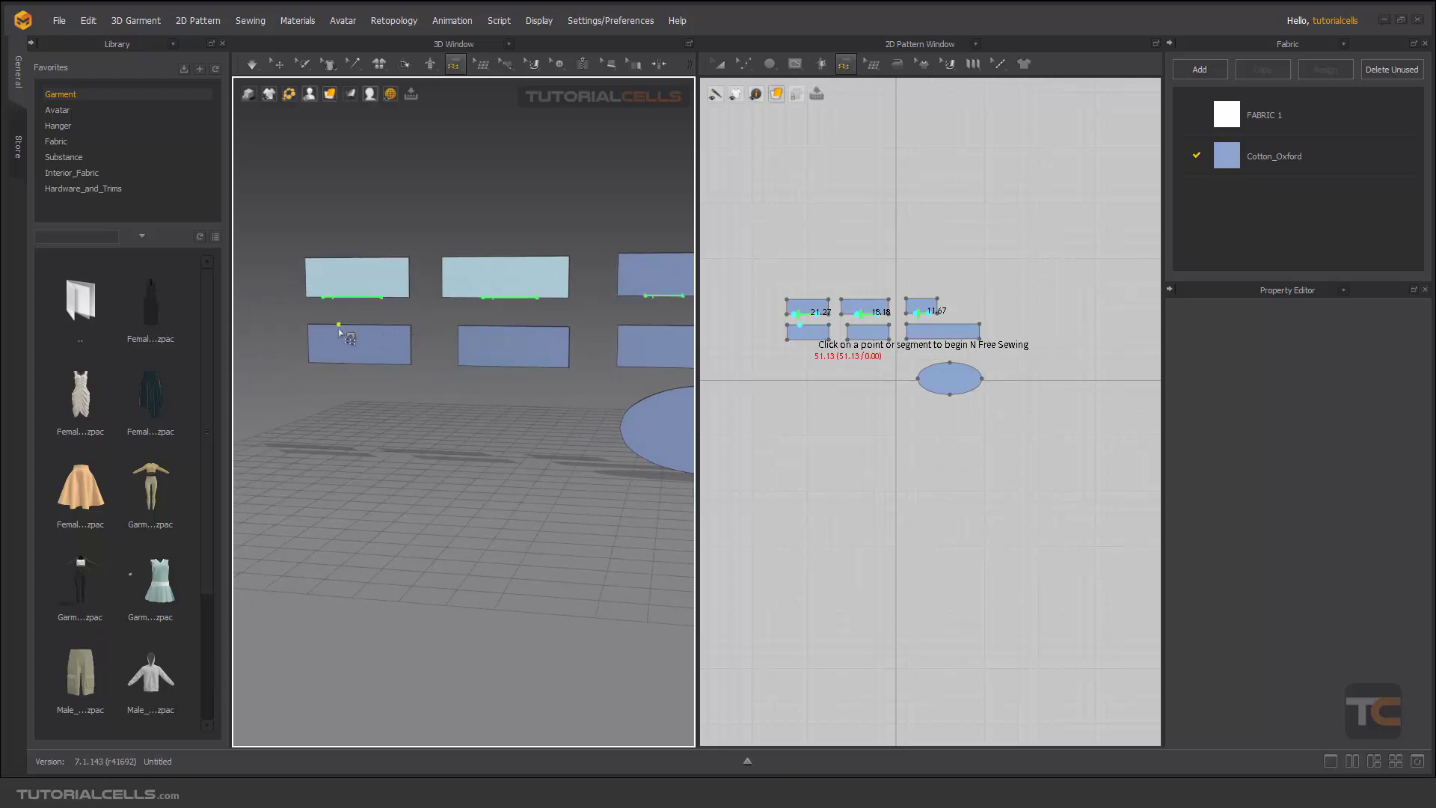
pyautogui.click(335, 327)
pyautogui.click(388, 325)
pyautogui.click(477, 326)
pyautogui.click(528, 326)
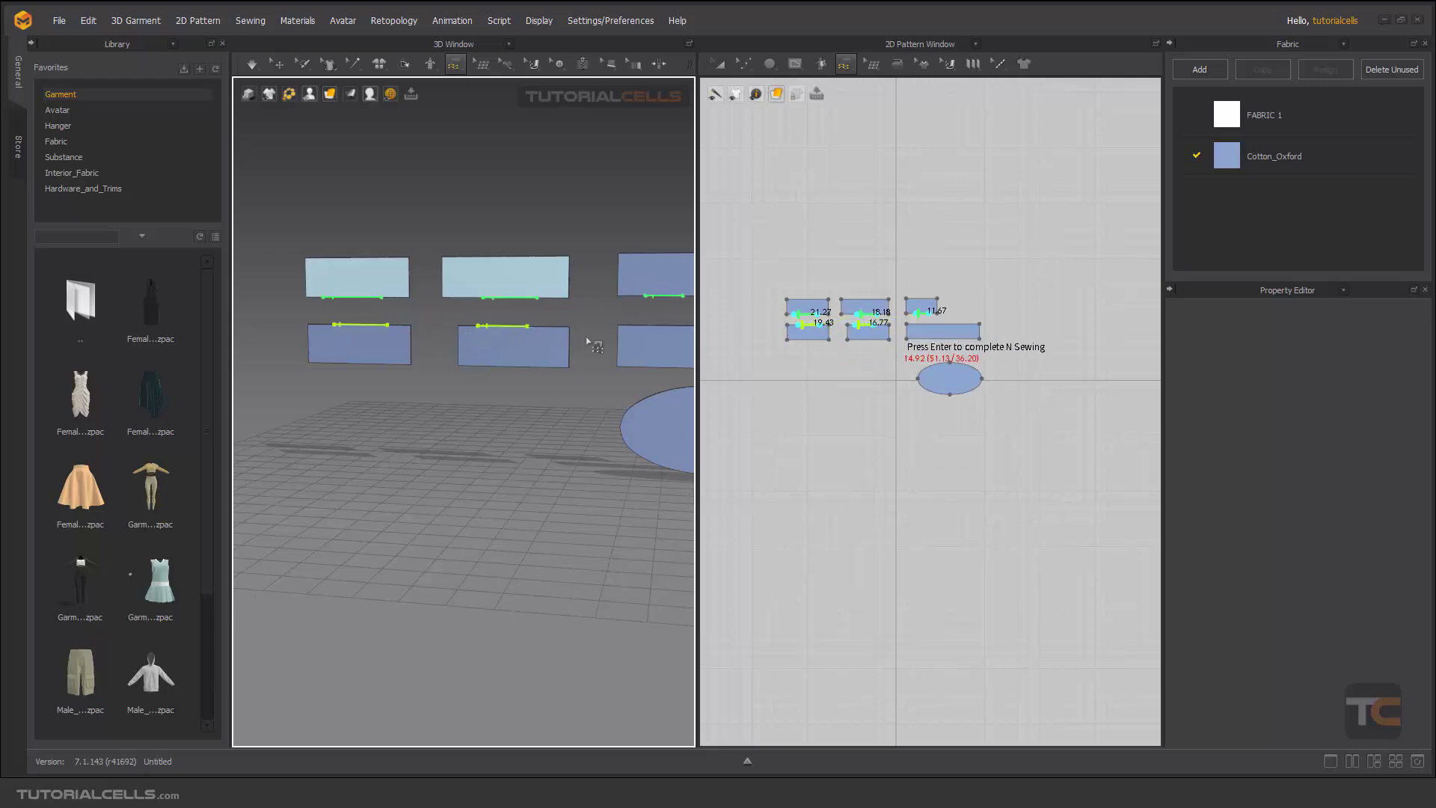
pyautogui.moveTo(586, 341); pyautogui.dragTo(422, 359, button='middle')
pyautogui.click(475, 343)
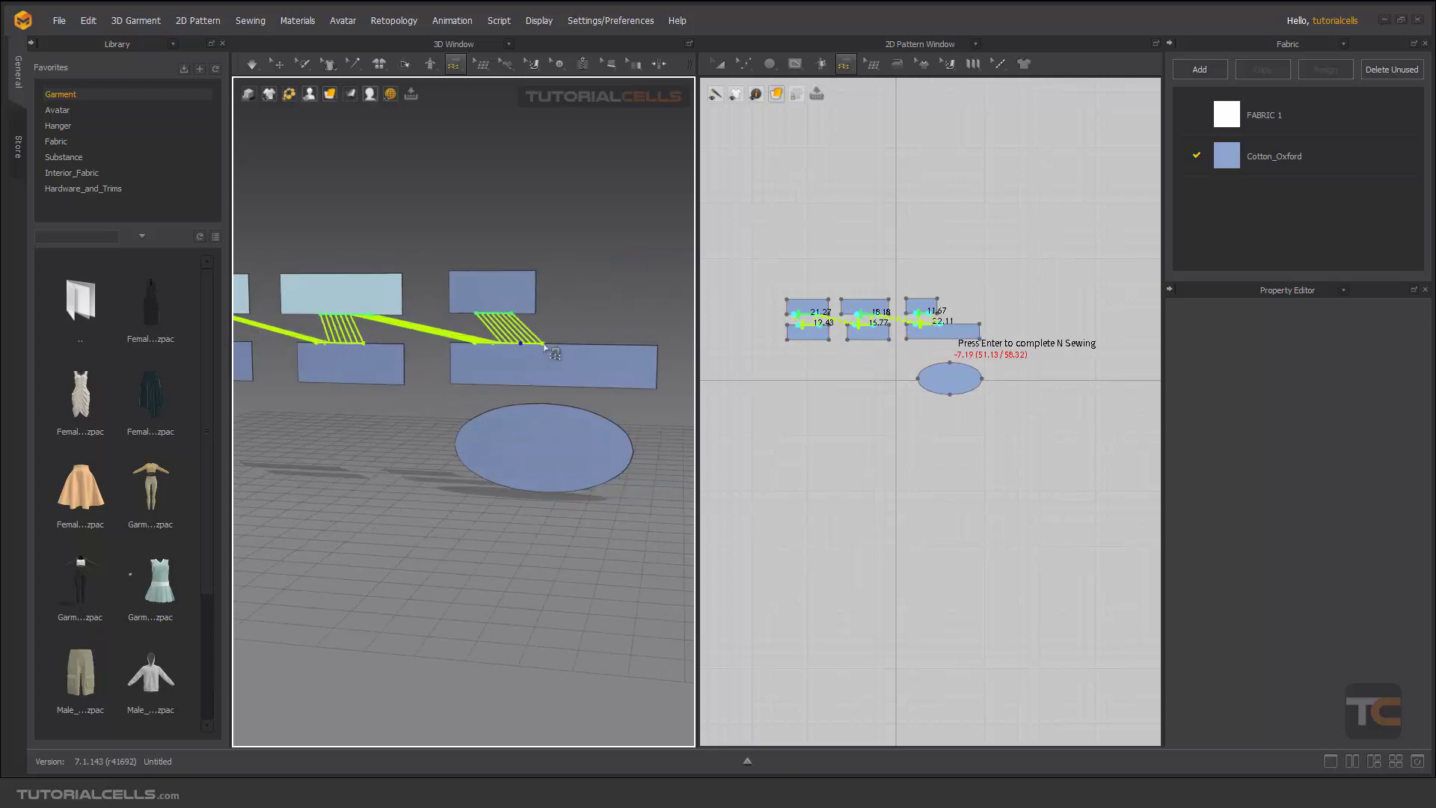
pyautogui.click(544, 345)
pyautogui.press('Return')
pyautogui.scroll(-2, 428, 342)
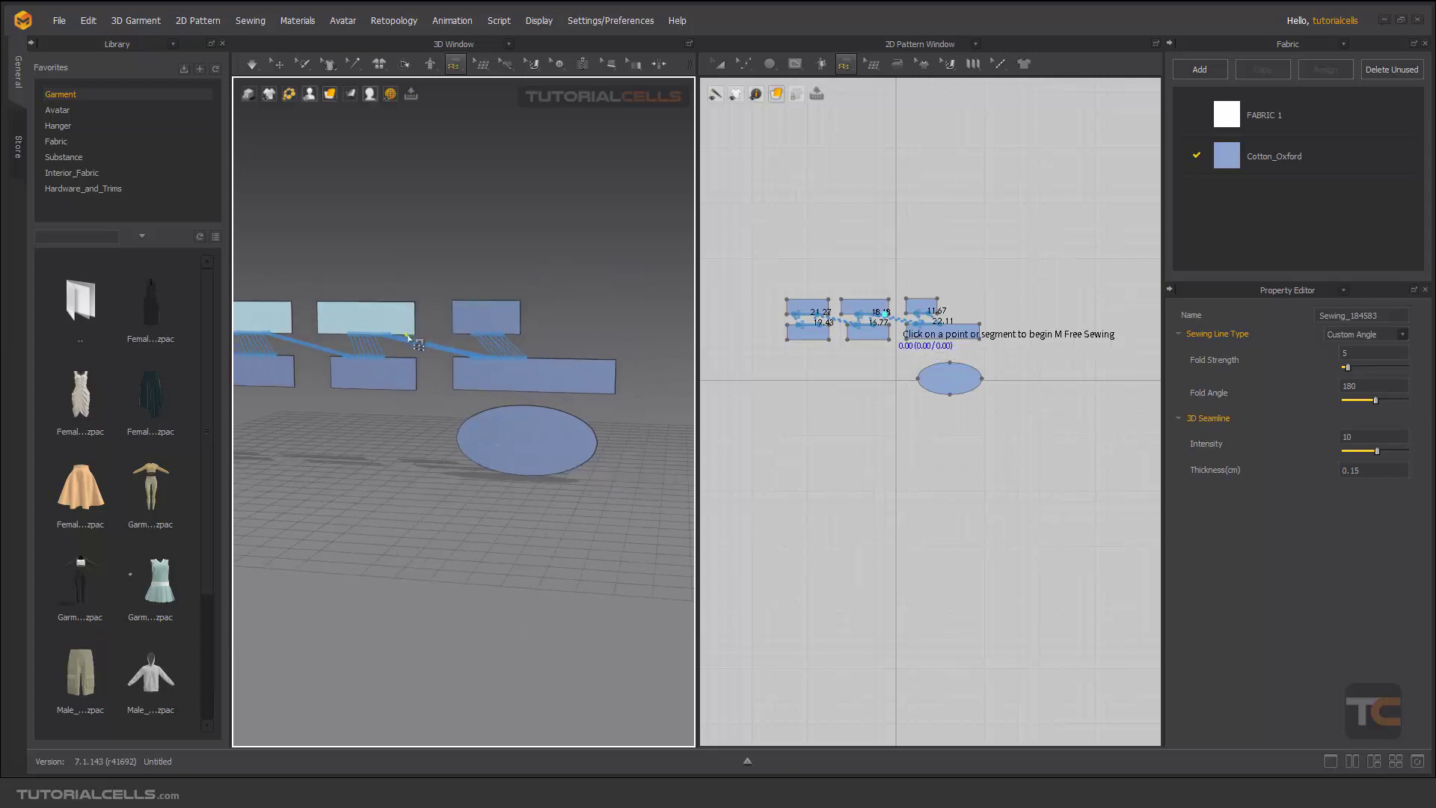
pyautogui.moveTo(410, 338); pyautogui.dragTo(498, 153, button='right')
pyautogui.click(454, 65)
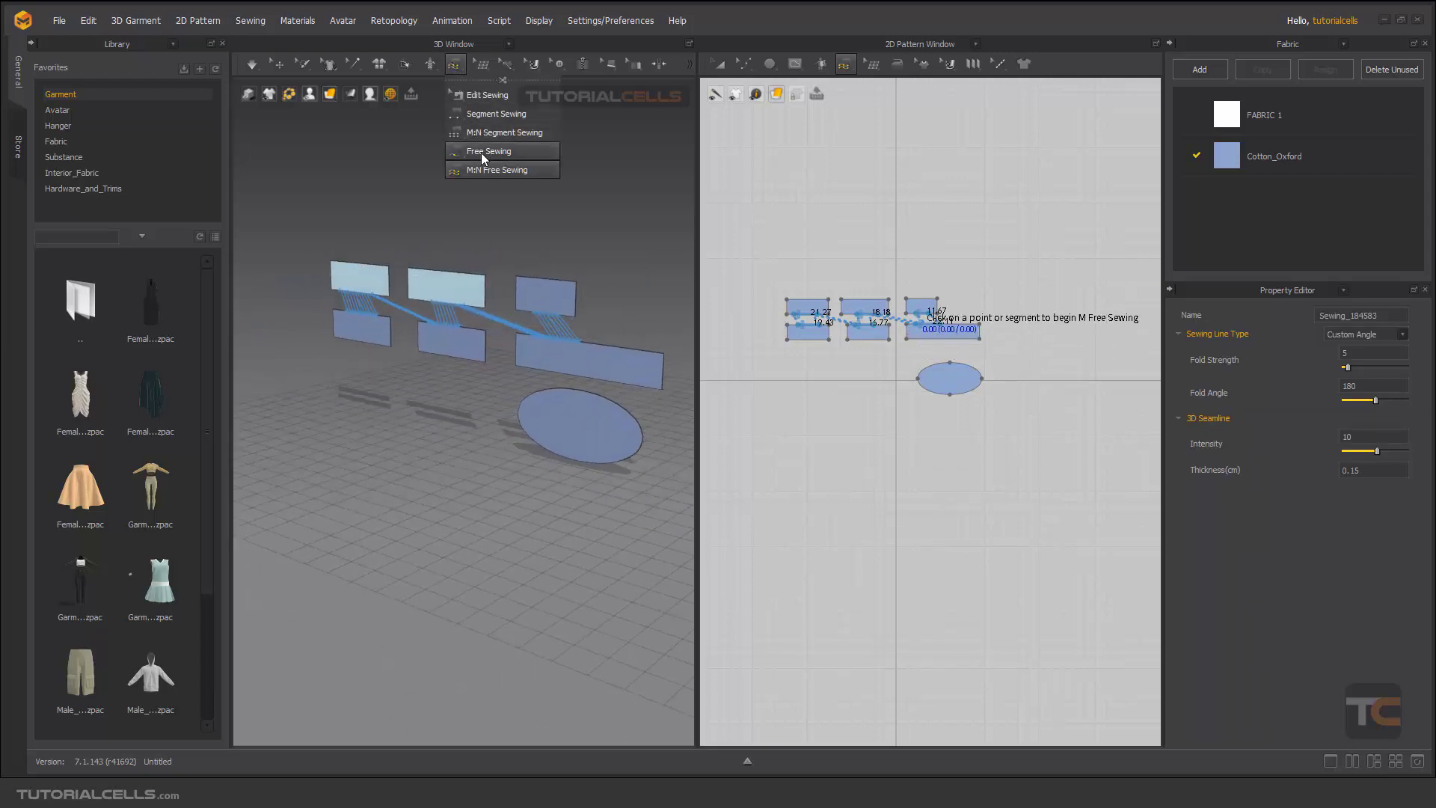
pyautogui.click(651, 295)
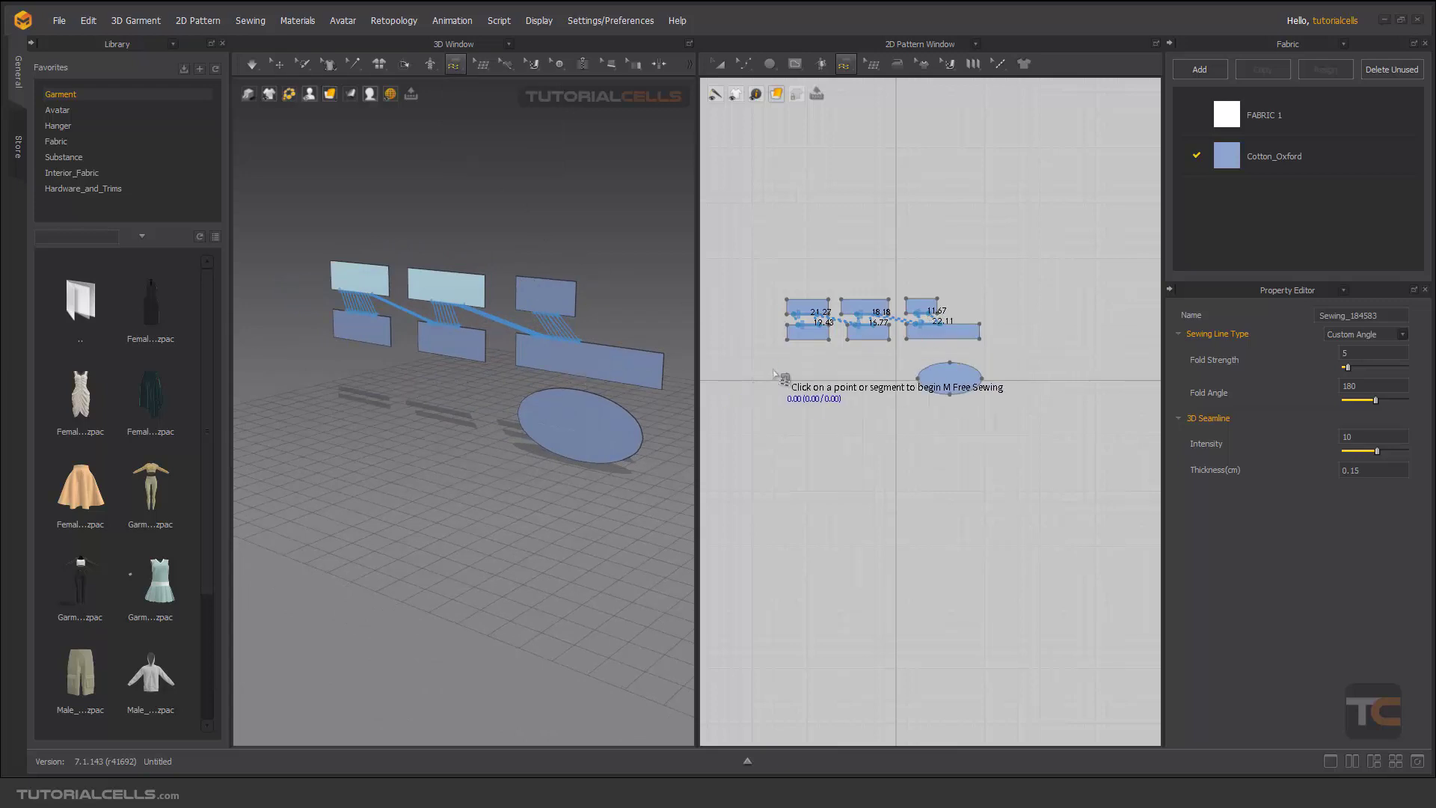
pyautogui.click(718, 64)
pyautogui.moveTo(500, 317); pyautogui.dragTo(532, 306, button='right')
pyautogui.scroll(2, 933, 390)
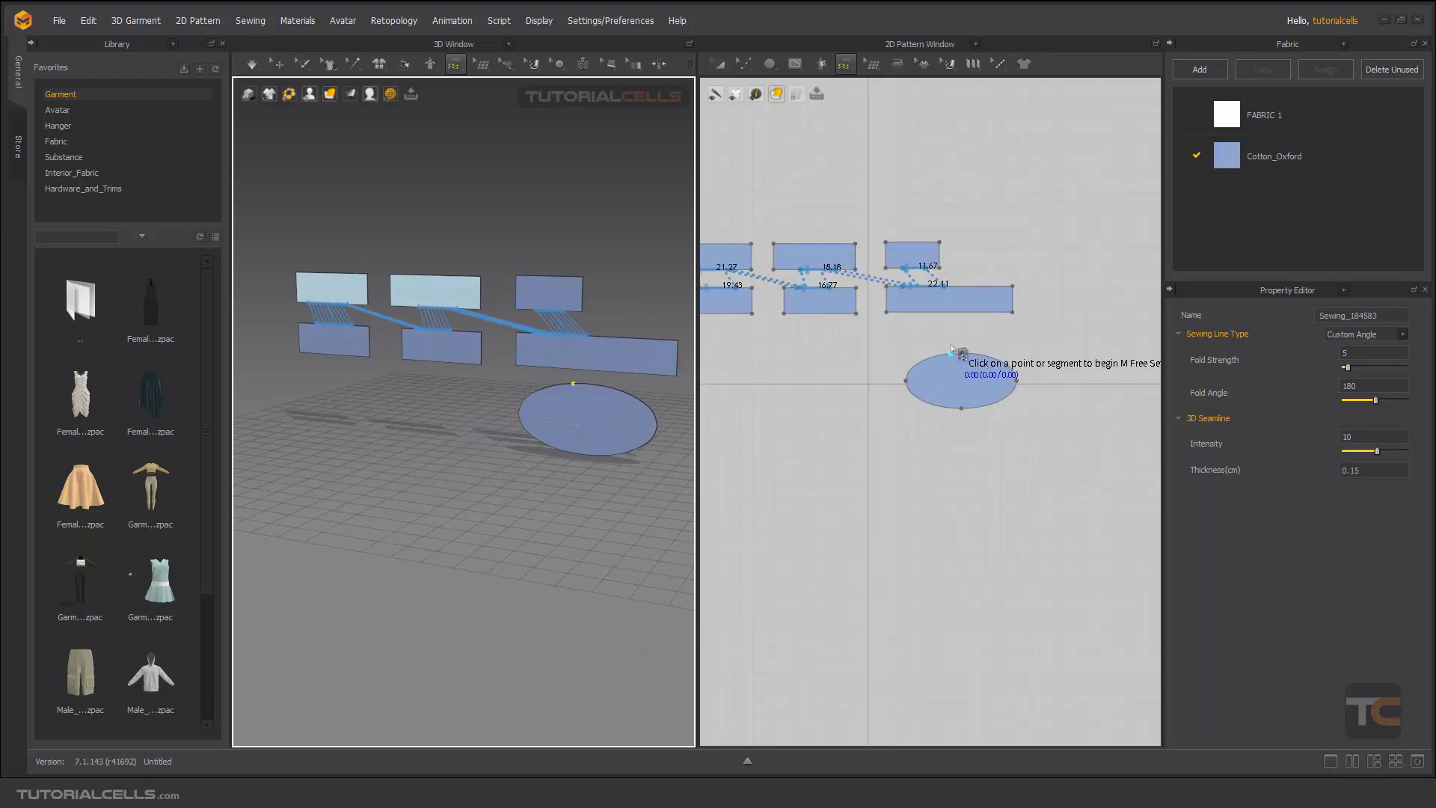
# Step: Activate Edit Sewing in the 2D window and briefly run the simulation to pull the seamed rectangles together
pyautogui.click(844, 66)
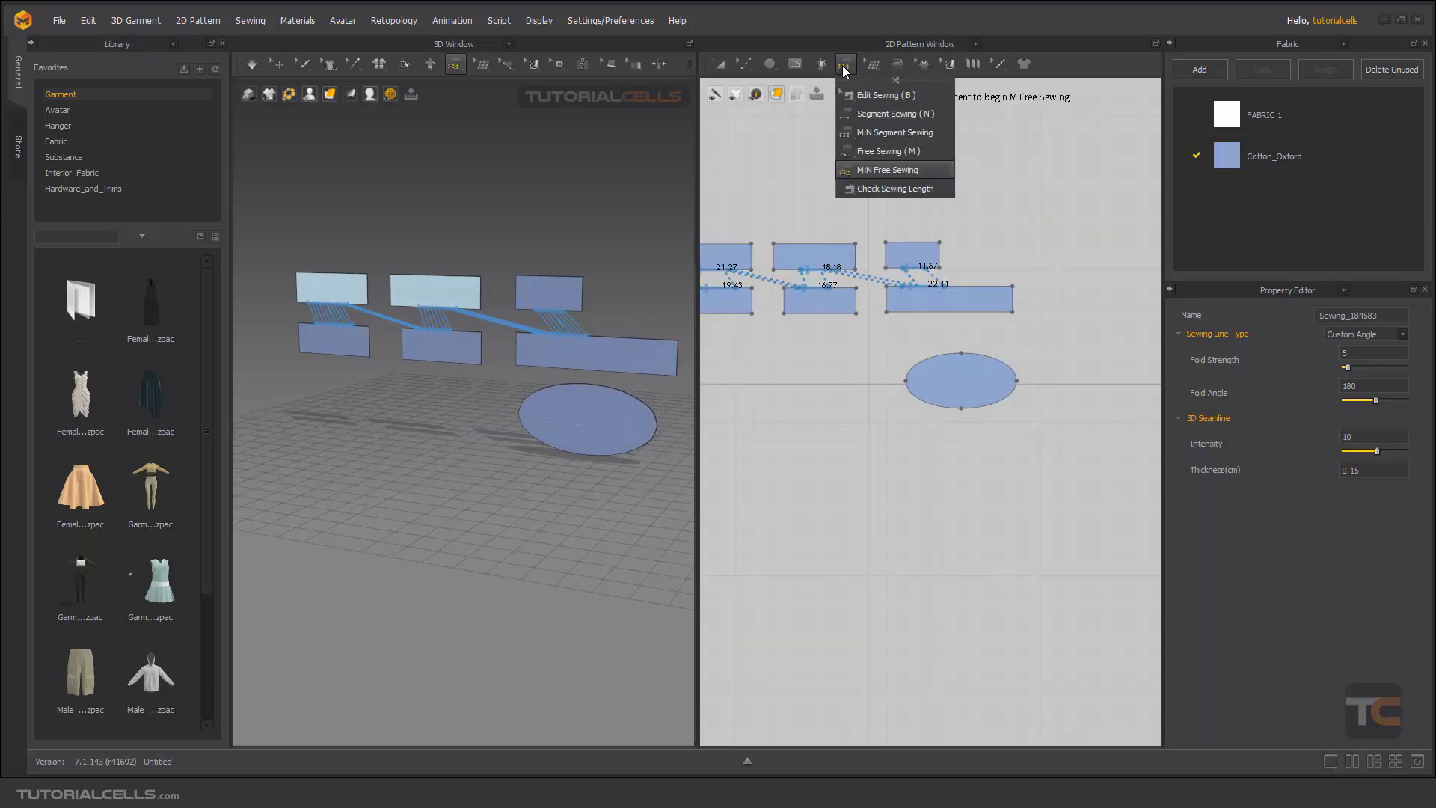
pyautogui.click(891, 98)
pyautogui.moveTo(886, 346); pyautogui.dragTo(959, 374, button='middle')
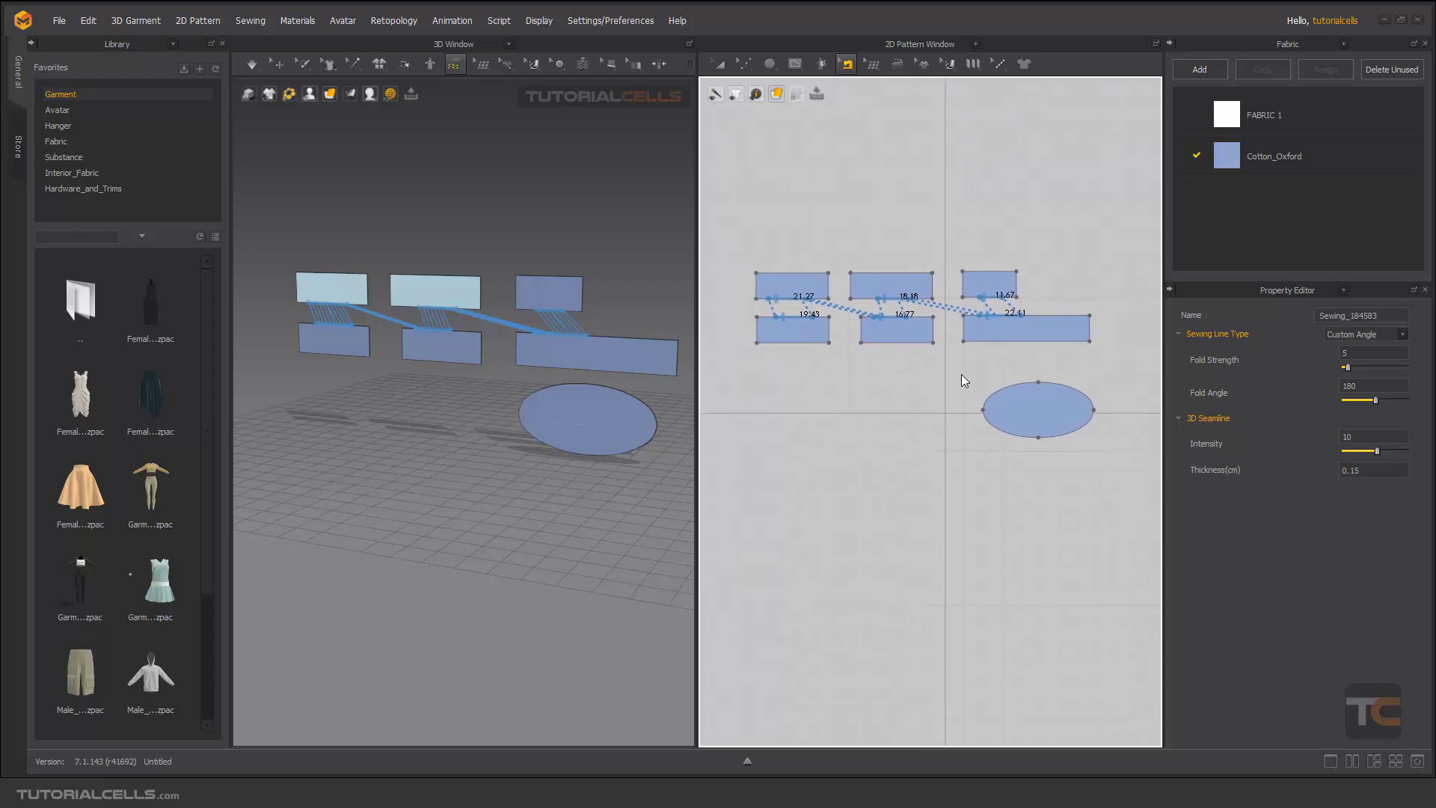
pyautogui.scroll(1, 961, 375)
pyautogui.press('space')
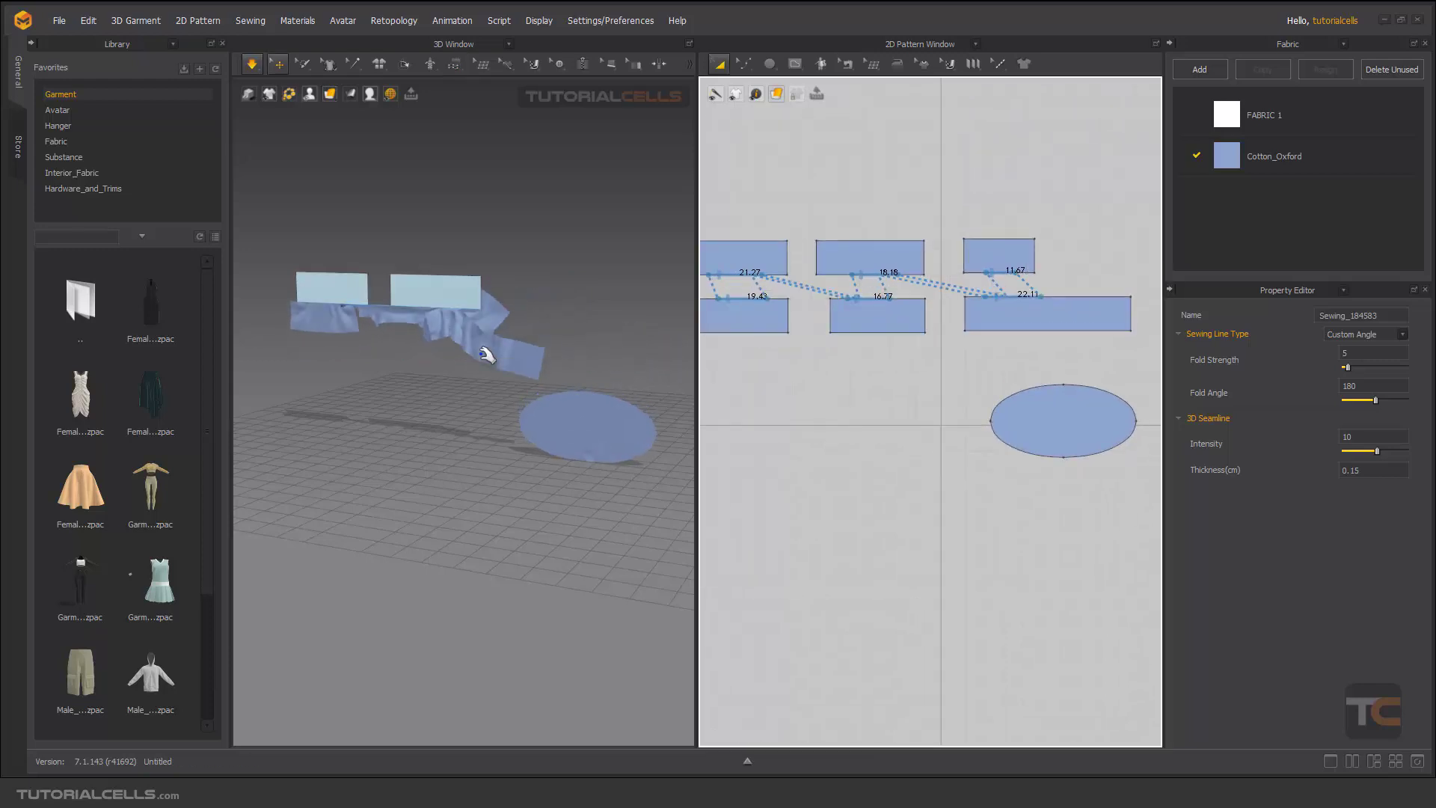
pyautogui.press('space')
pyautogui.moveTo(528, 333); pyautogui.dragTo(561, 344, button='right')
pyautogui.moveTo(561, 341); pyautogui.dragTo(598, 339, button='middle')
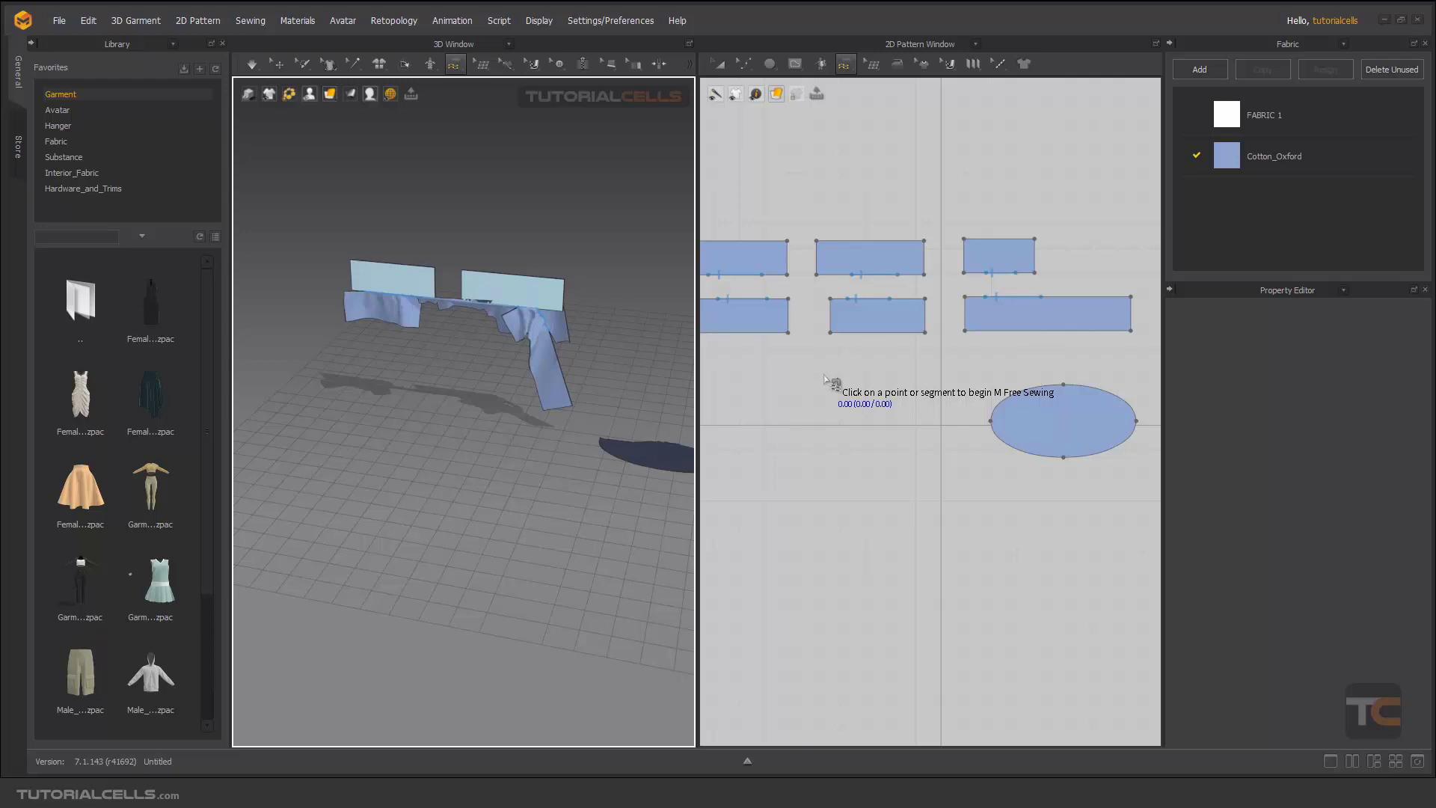
pyautogui.scroll(-3, 827, 379)
pyautogui.scroll(4, 826, 378)
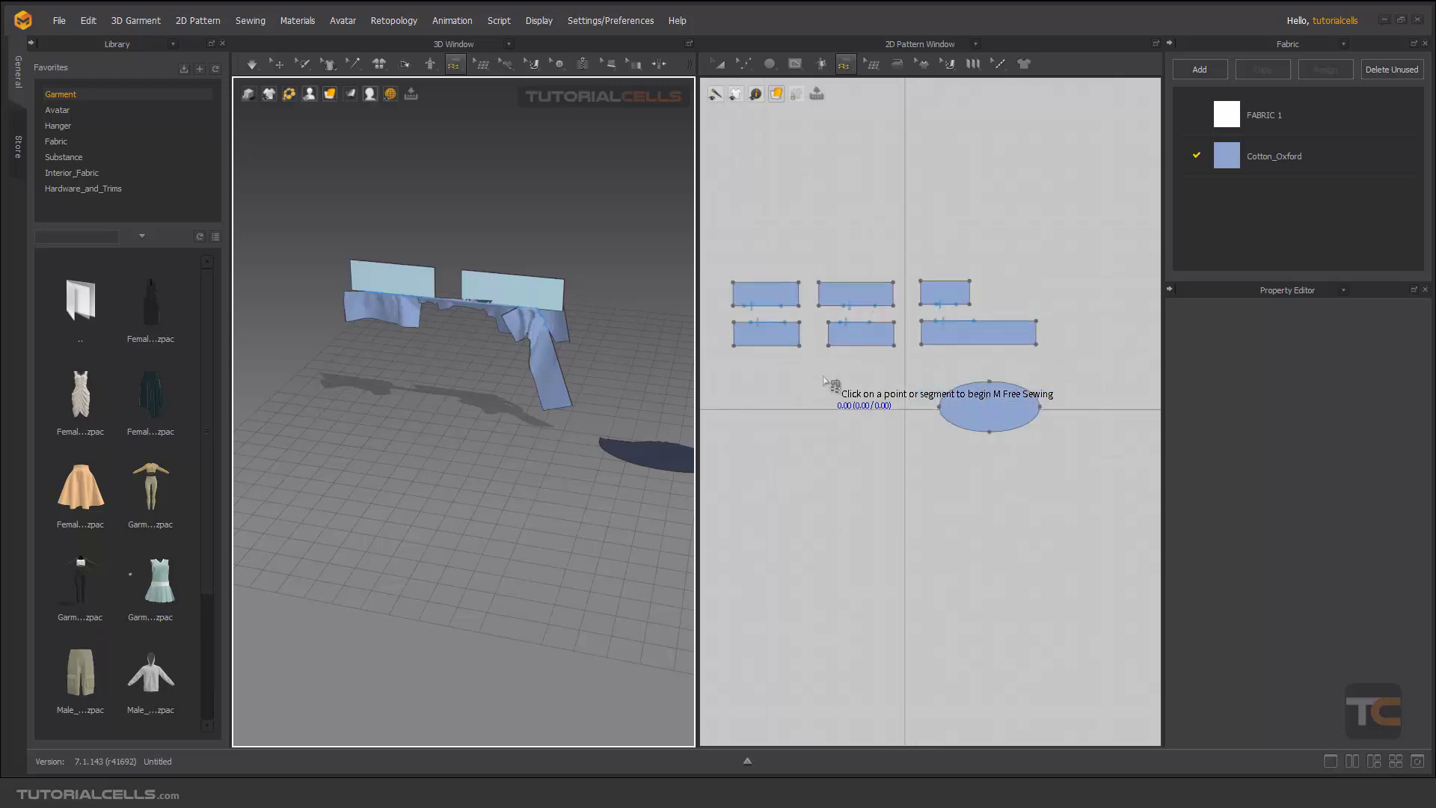
pyautogui.moveTo(847, 371); pyautogui.dragTo(859, 369, button='middle')
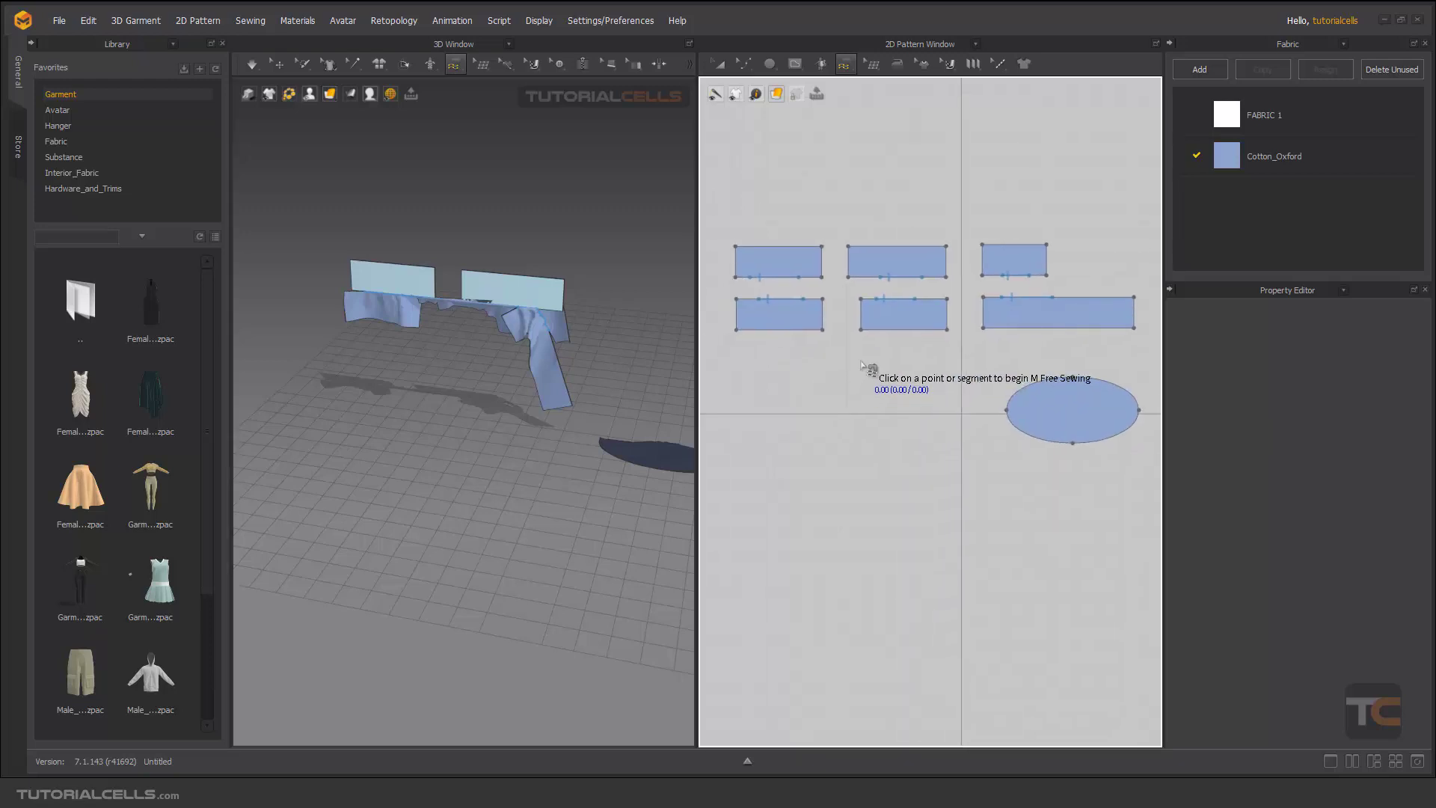
pyautogui.moveTo(529, 281); pyautogui.dragTo(523, 261, button='right')
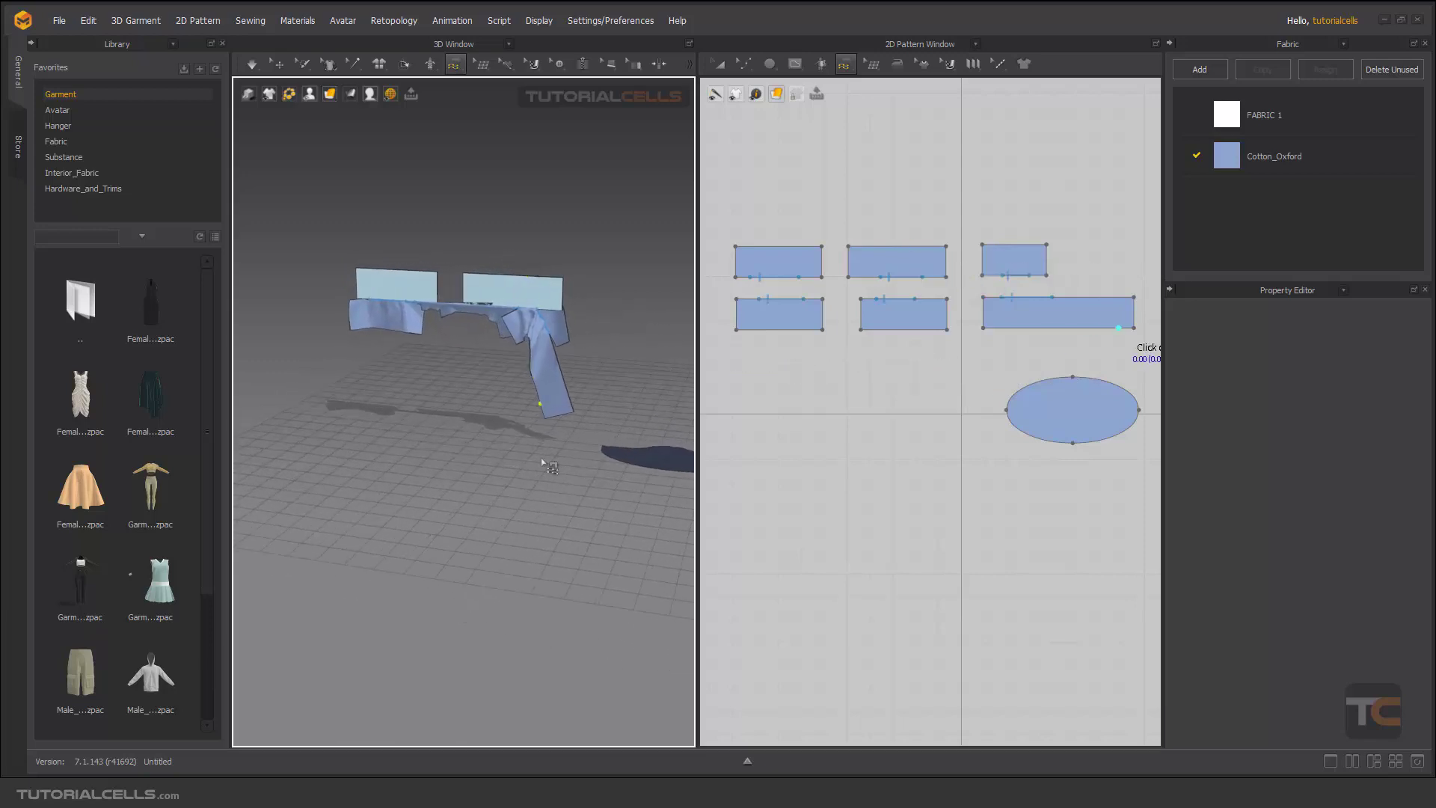